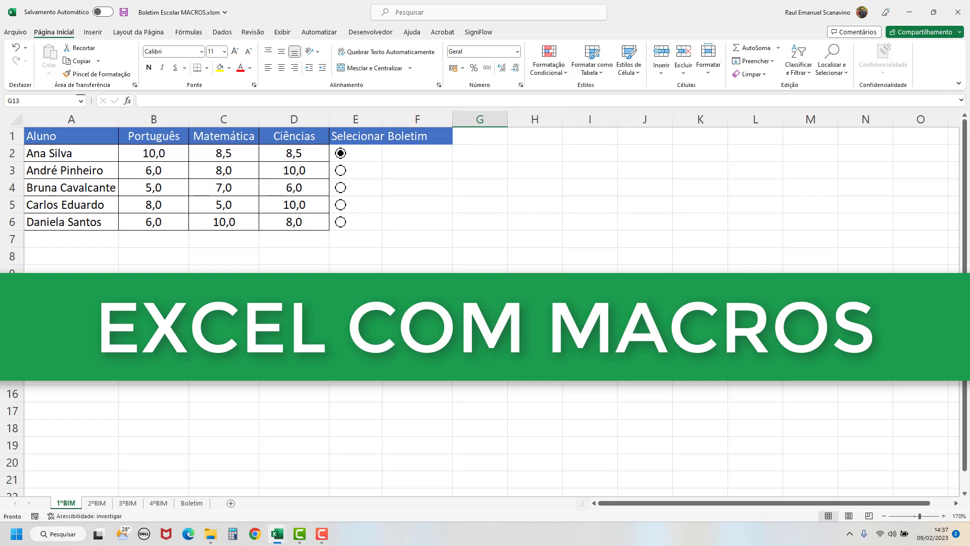
click(535, 308)
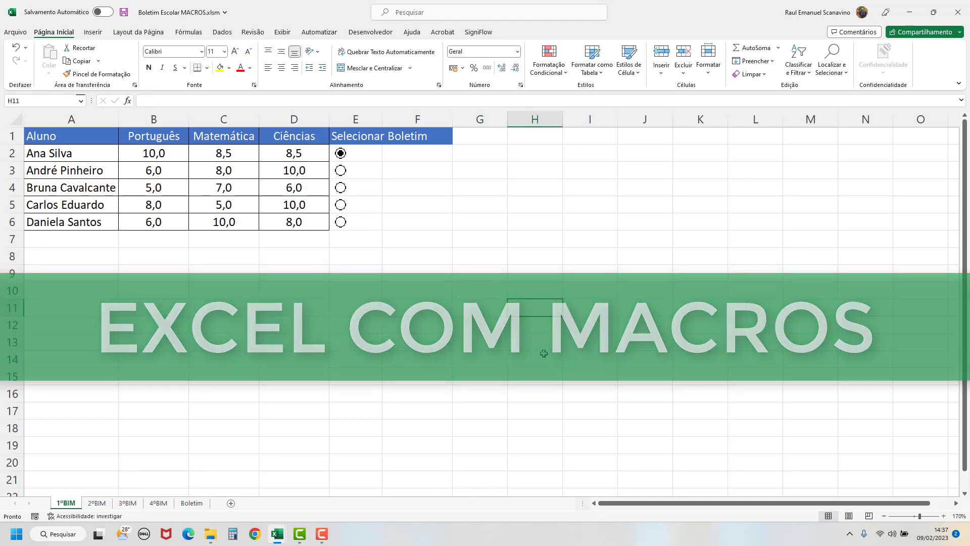
click(317, 337)
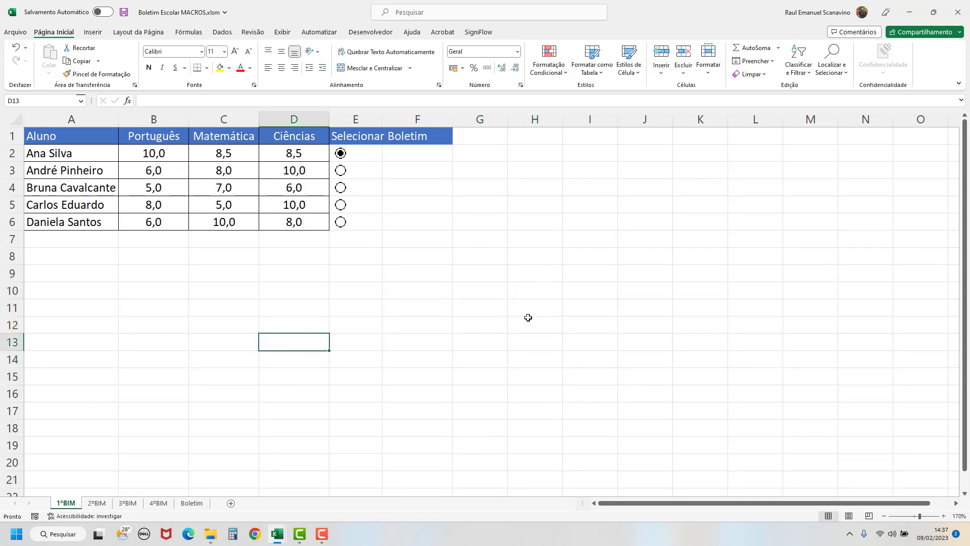
click(452, 322)
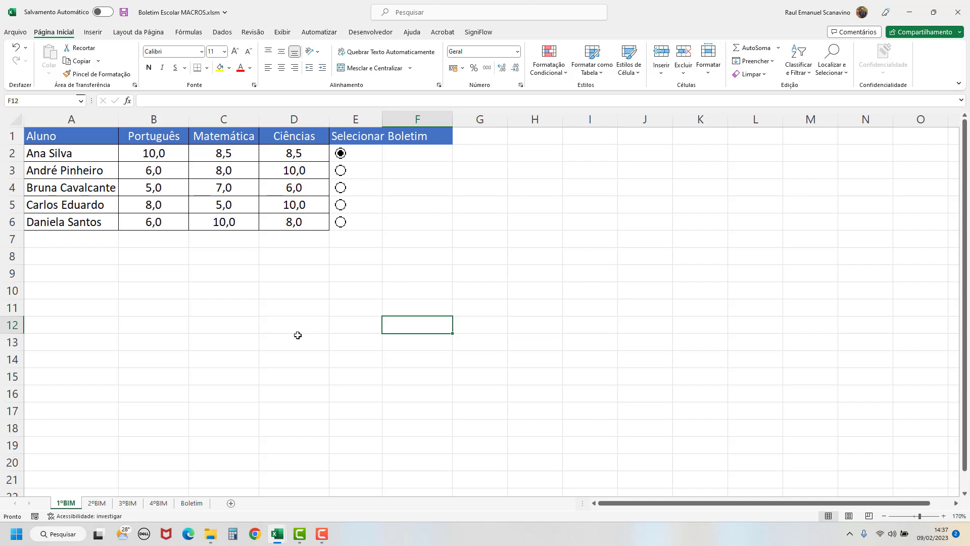
click(171, 323)
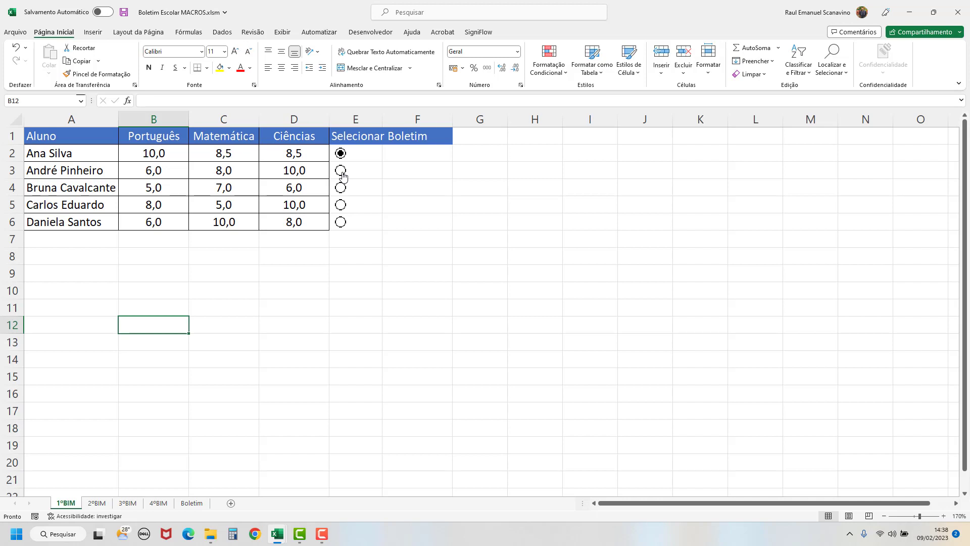
Select the second student's option on the 1ºBIM sheet and review that student's grades on the 2ºBIM, 3ºBIM, 4ºBIM and Boletim sheets.
click(342, 171)
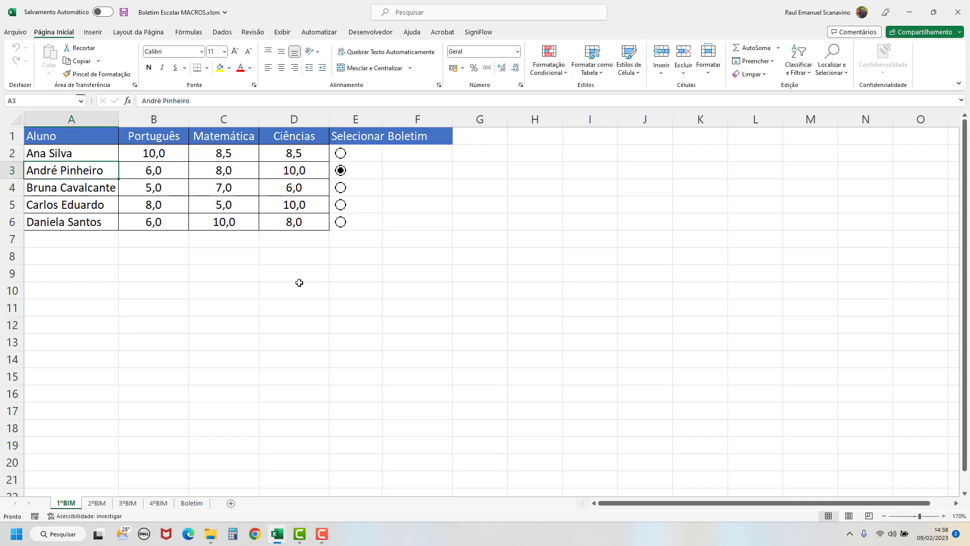
click(97, 503)
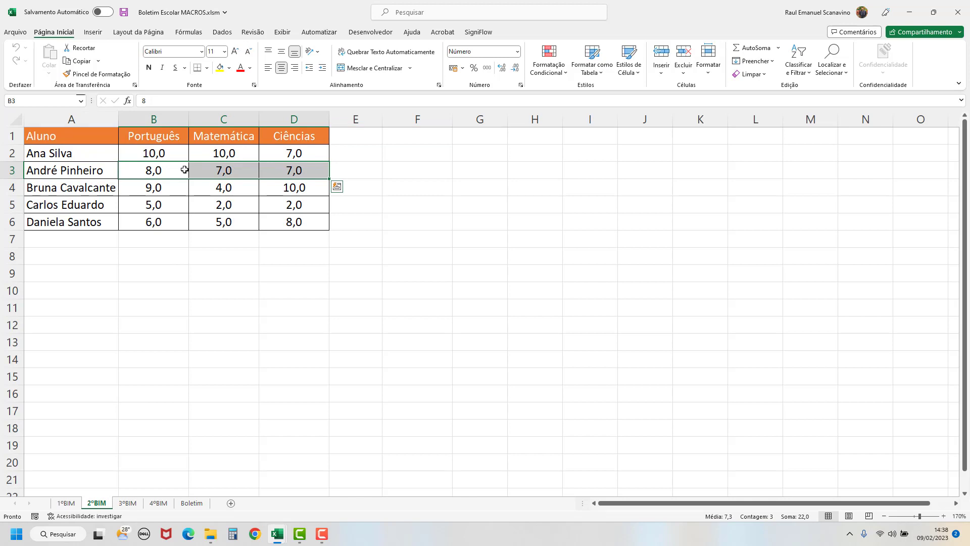
click(126, 503)
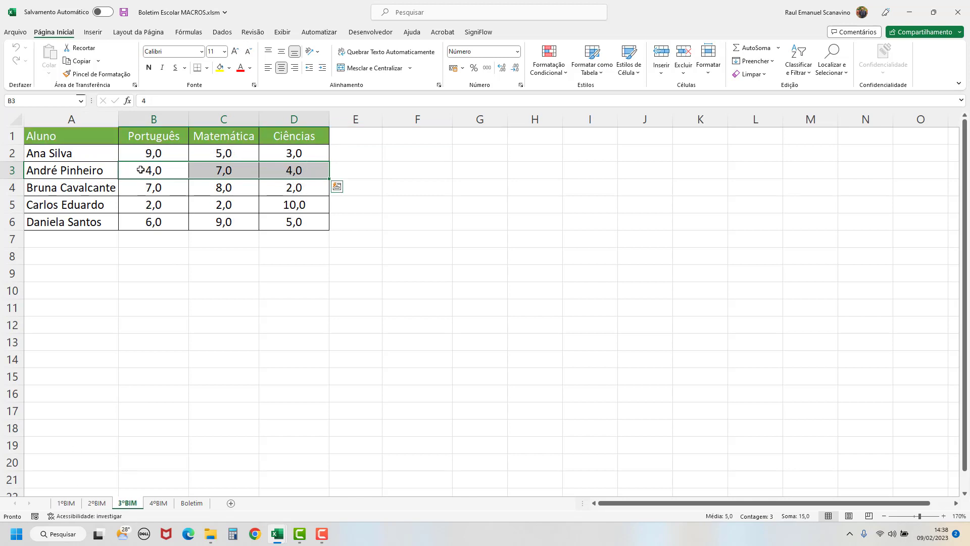
click(160, 503)
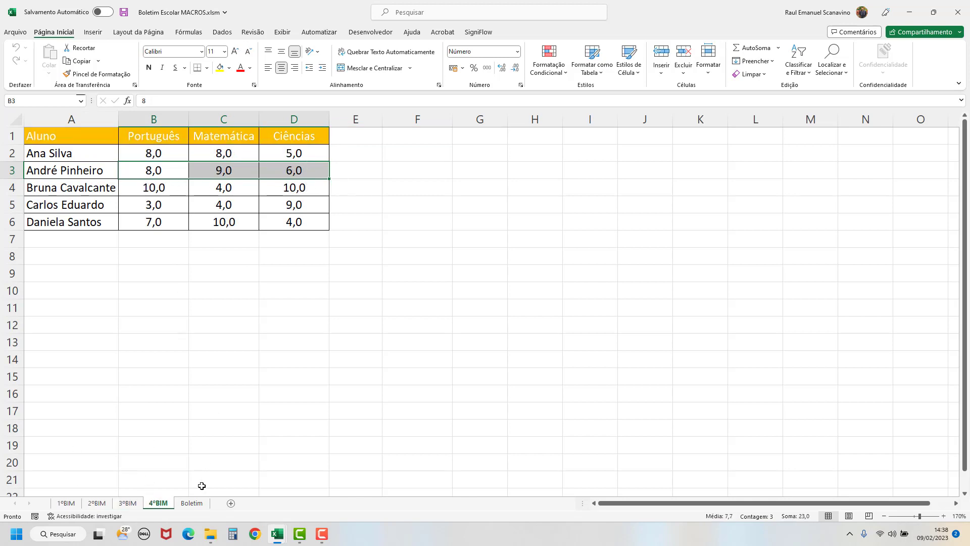
click(192, 503)
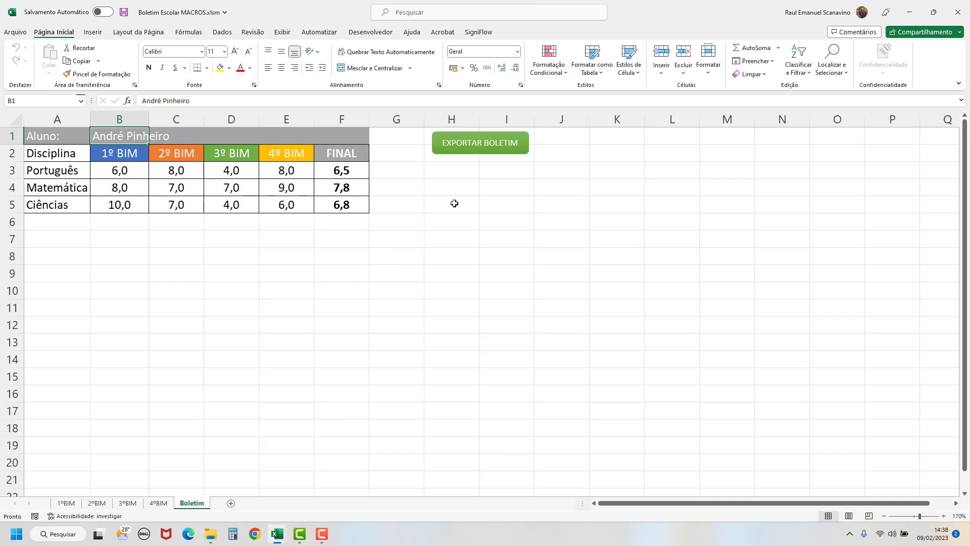
Export the report card to a new workbook, look it over and close that workbook without saving.
click(479, 153)
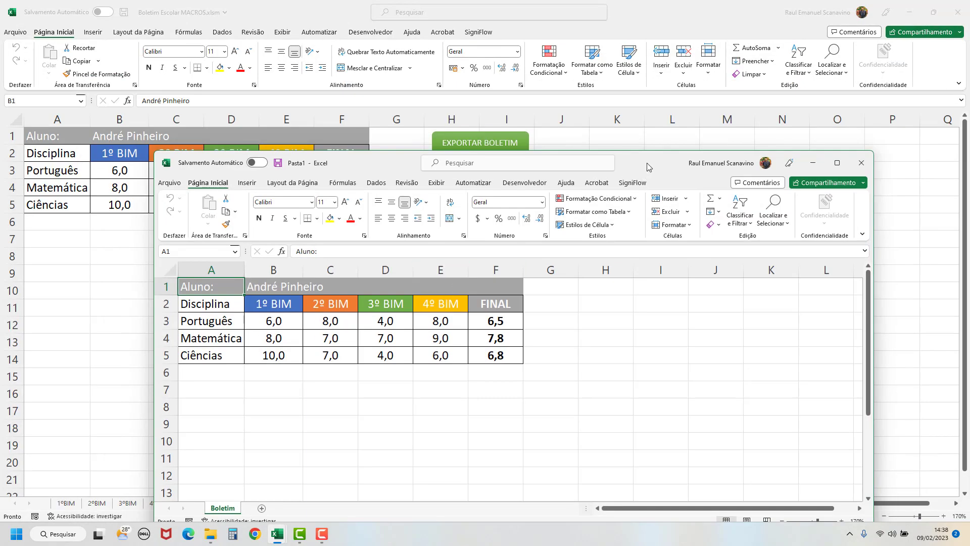
drag(649, 167, 625, 102)
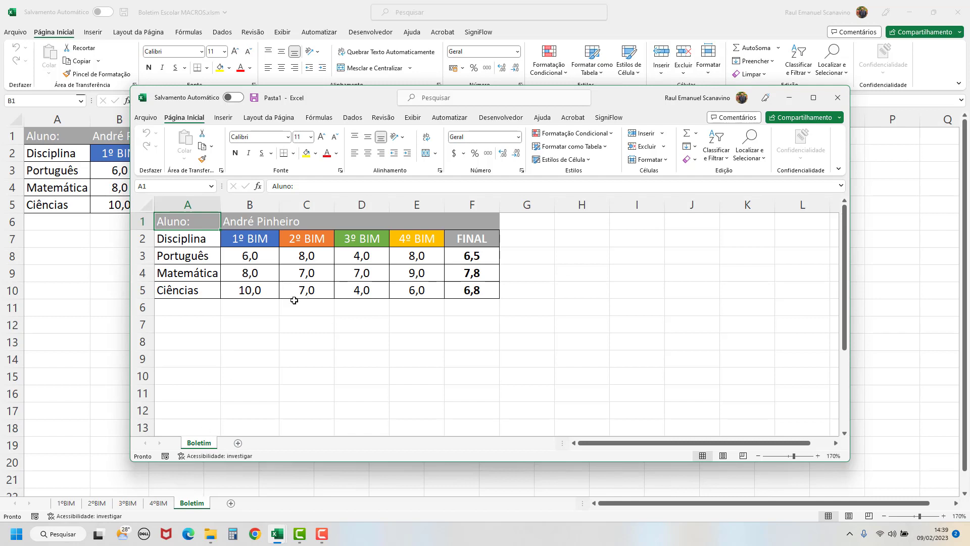
drag(359, 101, 371, 95)
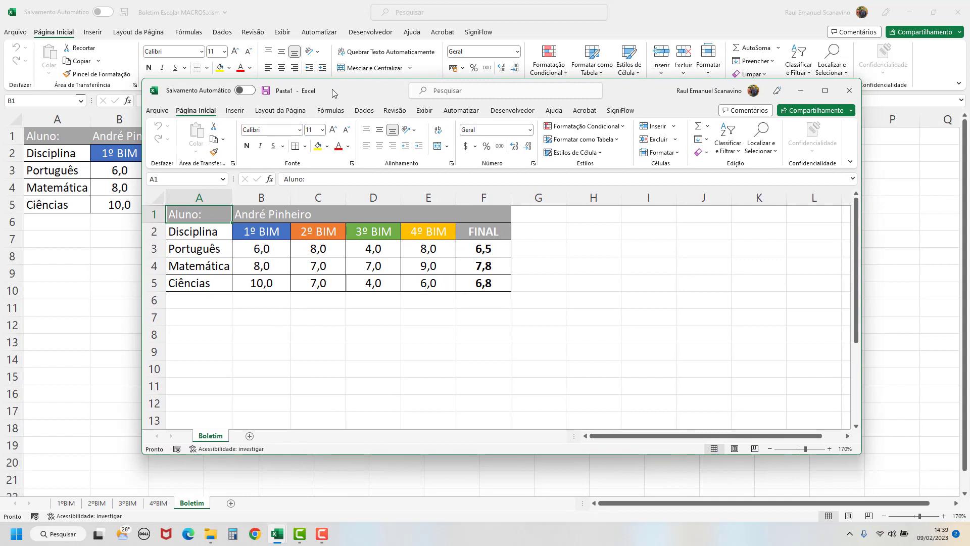
drag(333, 93, 366, 89)
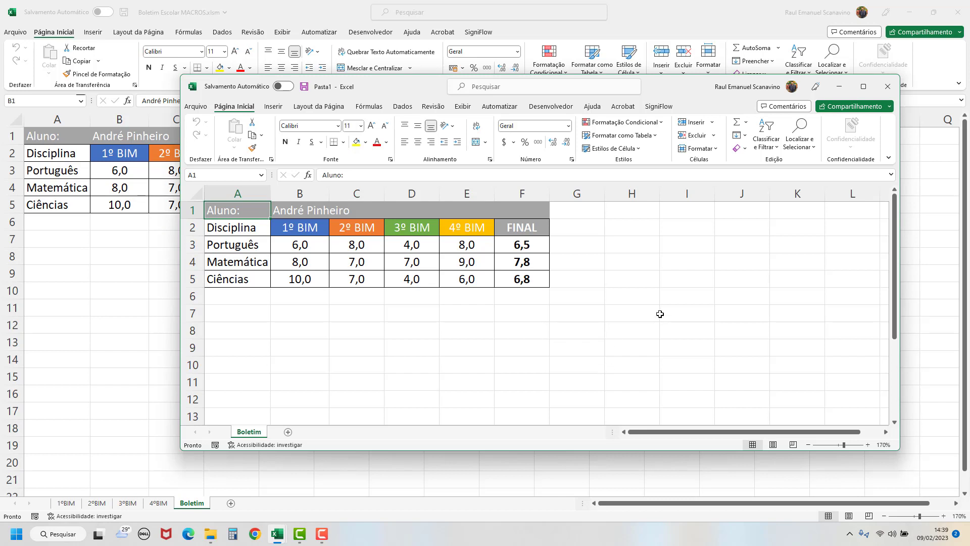
click(888, 86)
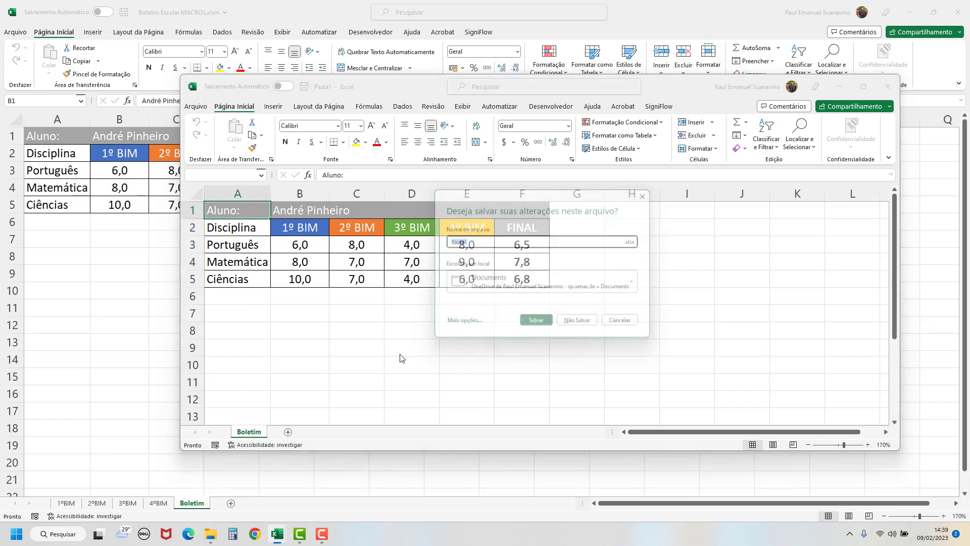
click(577, 320)
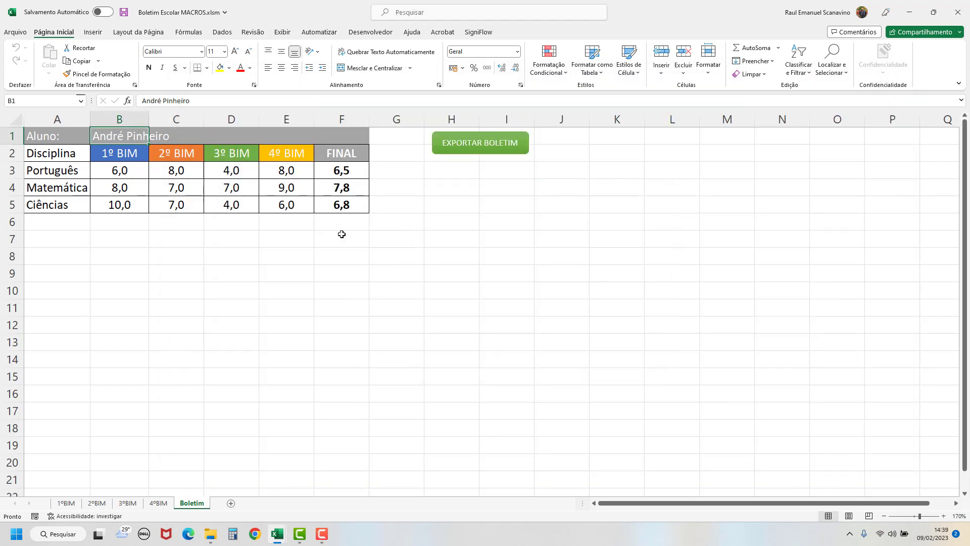
Switch to the Boletim Escolar INÍCIO.xlsx workbook and ensure Desenvolvedor is enabled among the main tabs in the ribbon customization options.
mouse_move(273, 533)
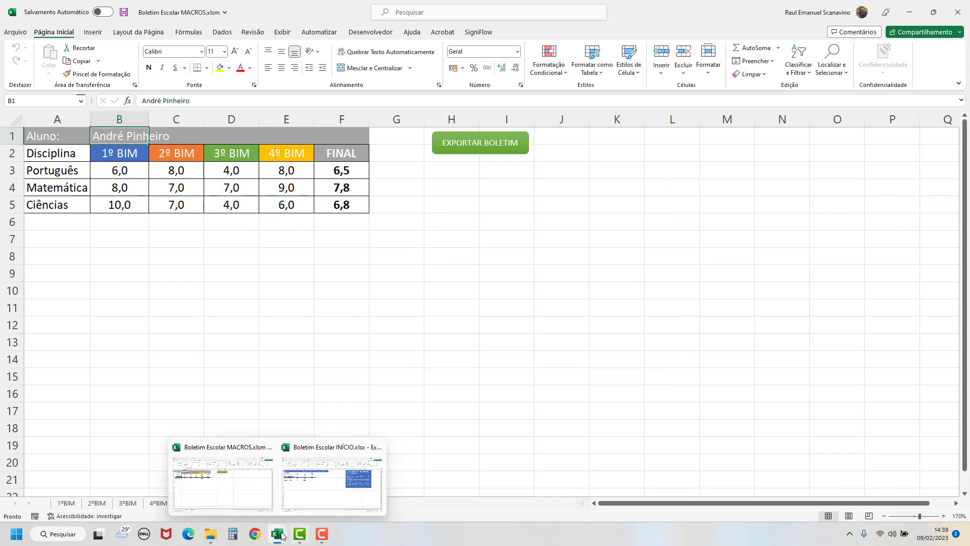
click(319, 494)
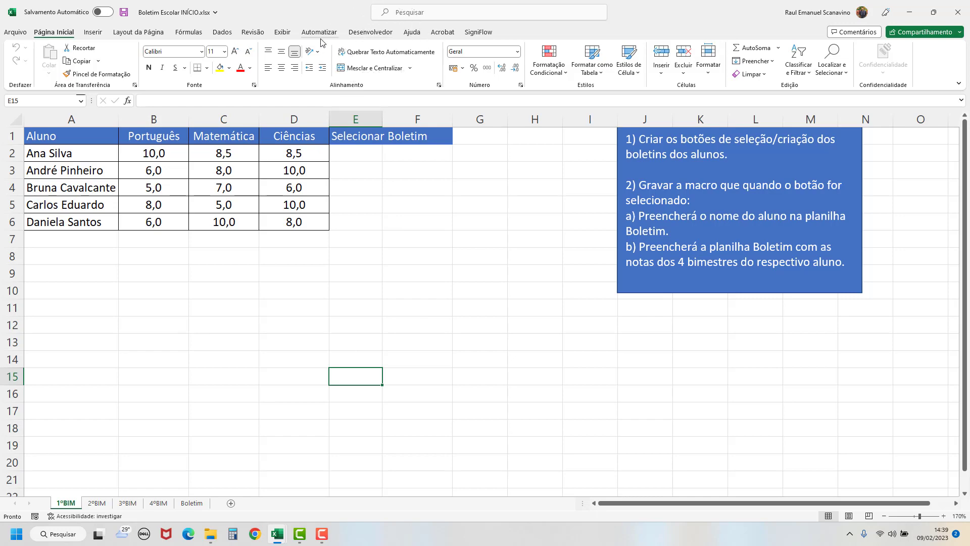
click(15, 32)
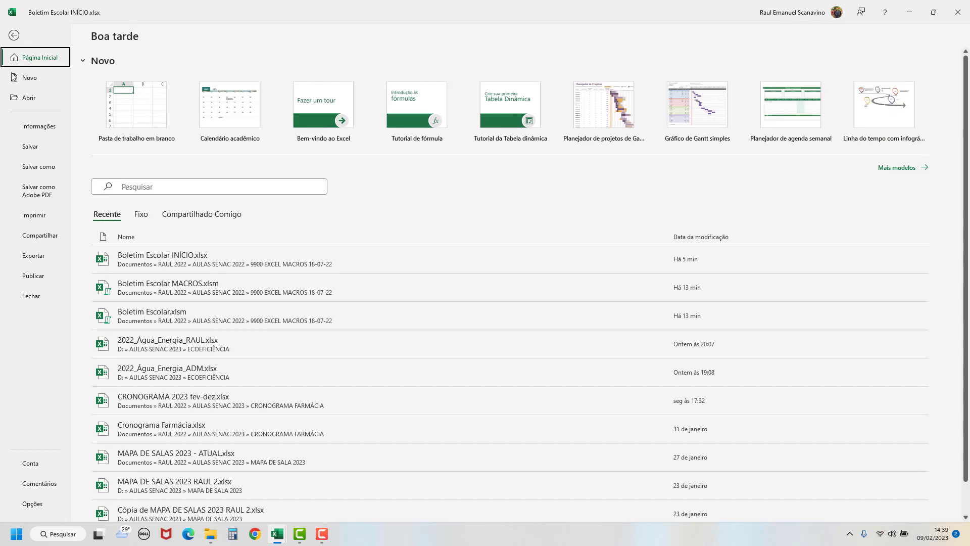
click(39, 505)
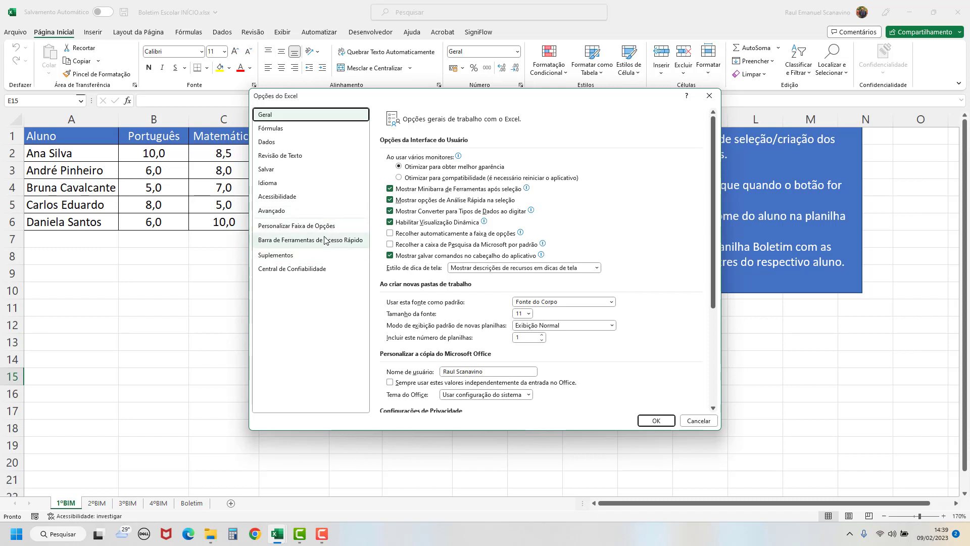
click(306, 230)
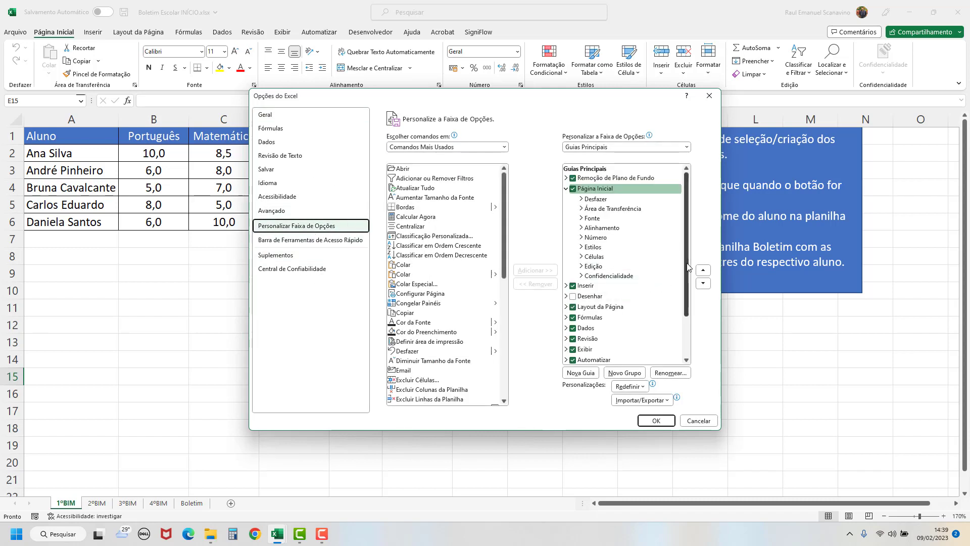
drag(687, 270, 688, 309)
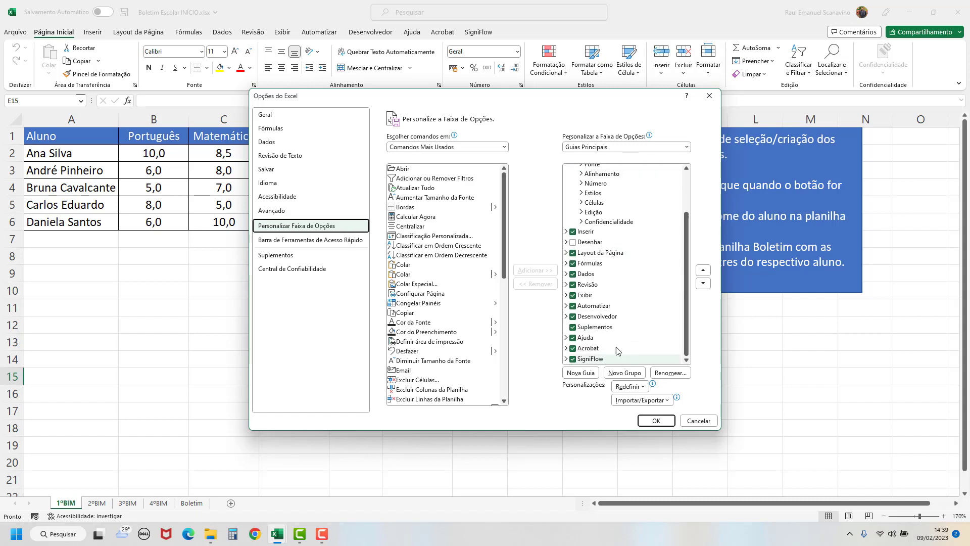
click(601, 317)
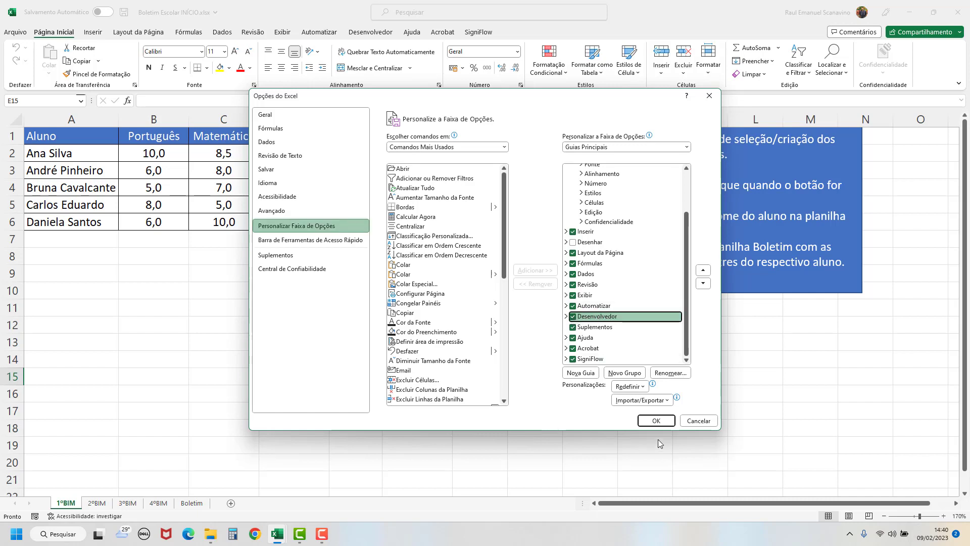
click(656, 421)
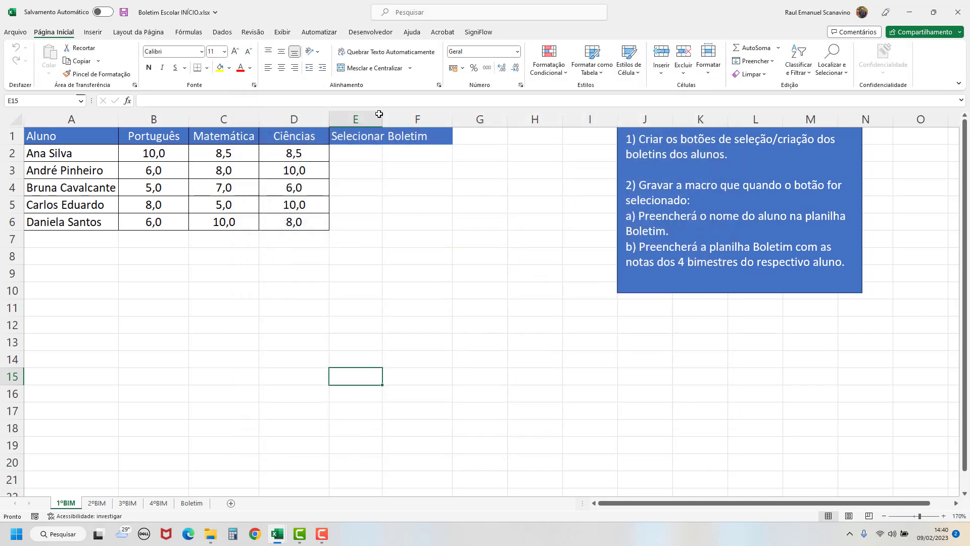
Insert an option button form control and place it in cell E2, beside the first student's grades.
key(ctrl)
key(ctrl)
key(ctrl)
click(369, 34)
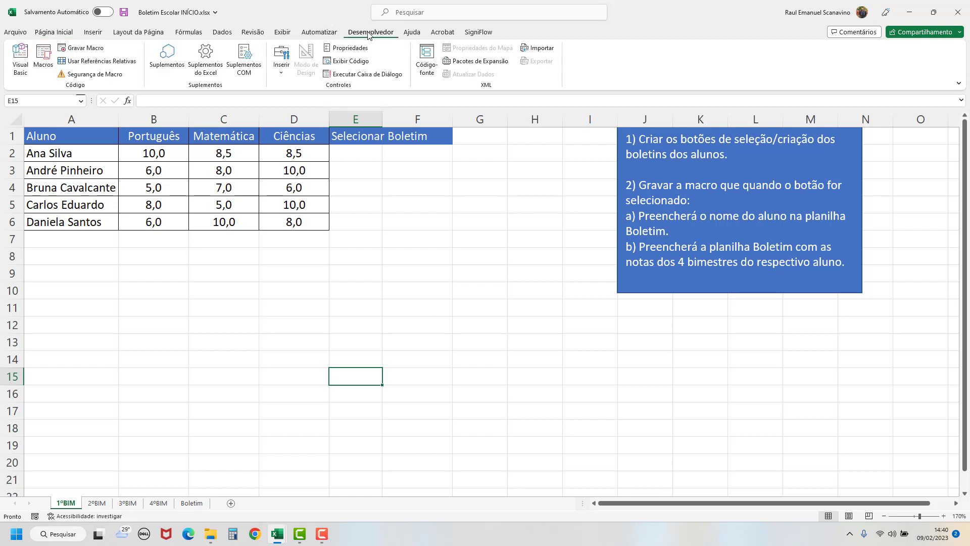
click(284, 73)
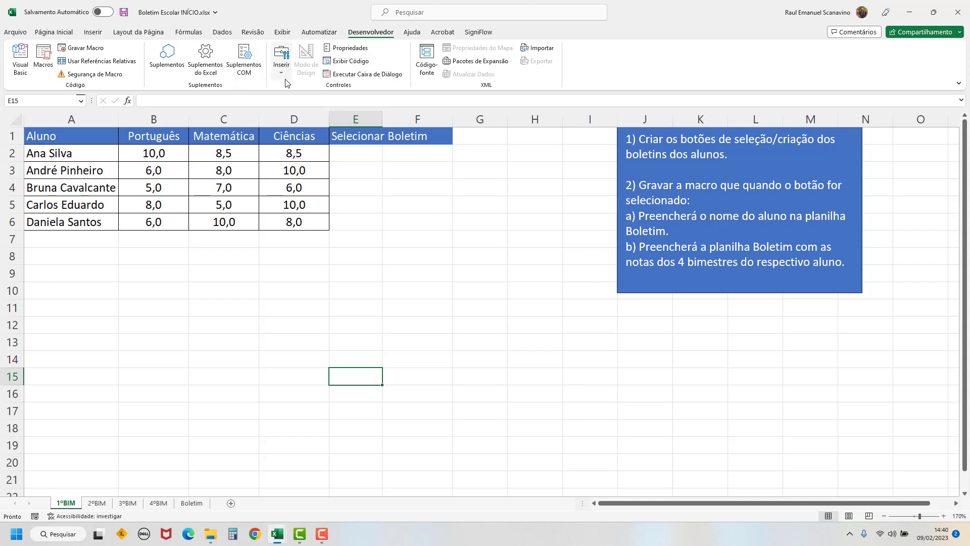
click(283, 77)
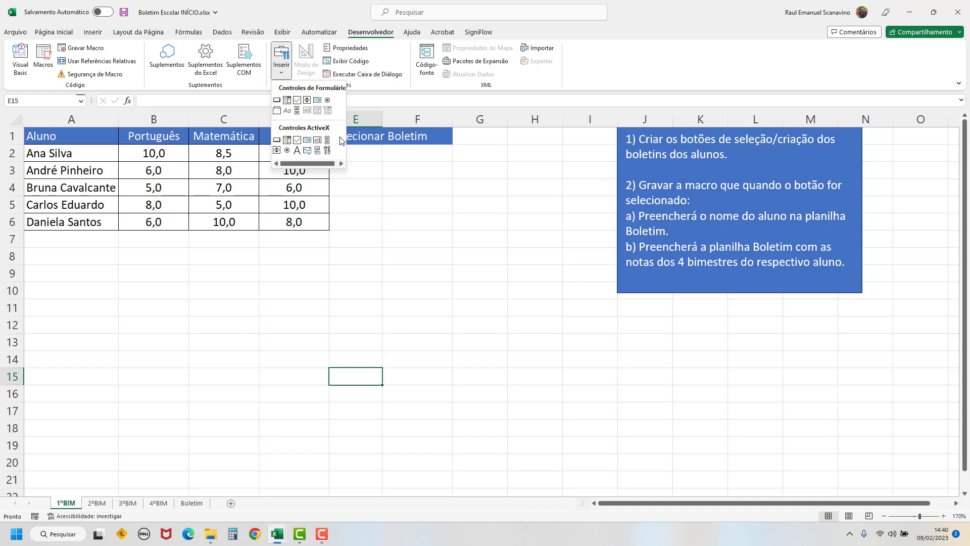
click(327, 102)
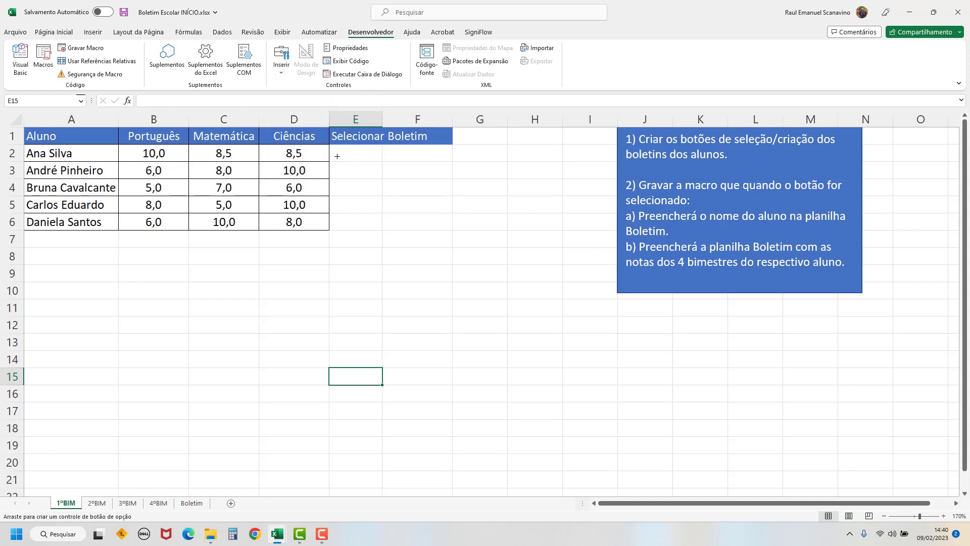
click(337, 156)
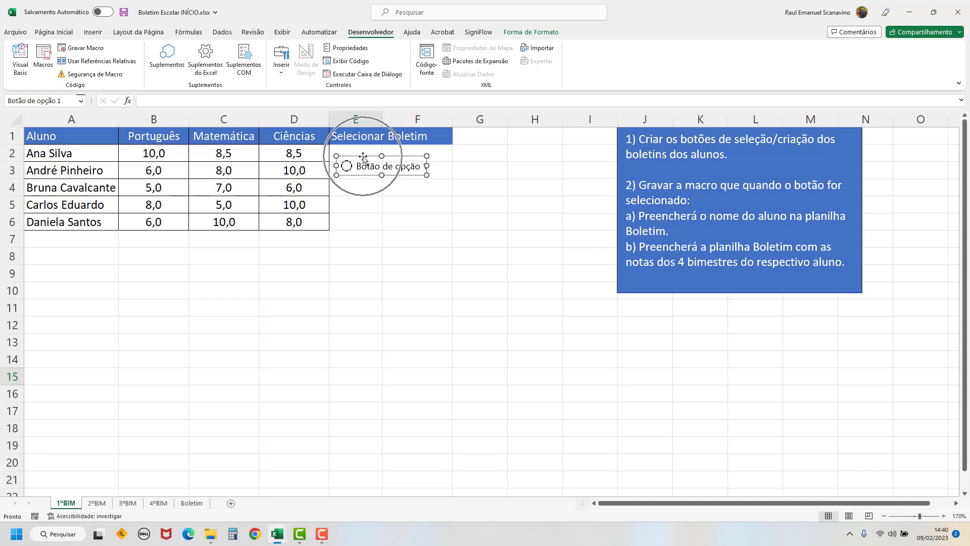
drag(363, 156, 359, 144)
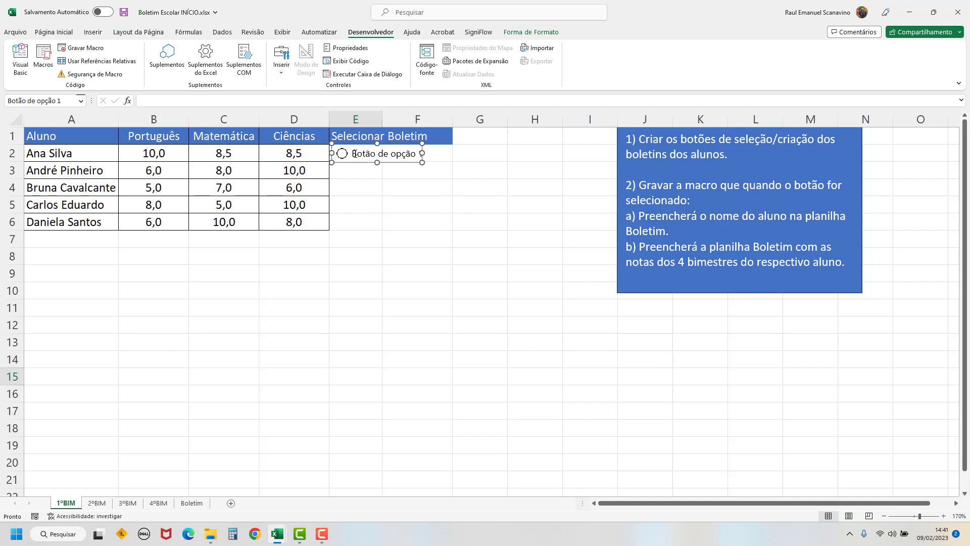
Delete the option button's label text and shrink its frame to fit closely around the circle.
click(354, 153)
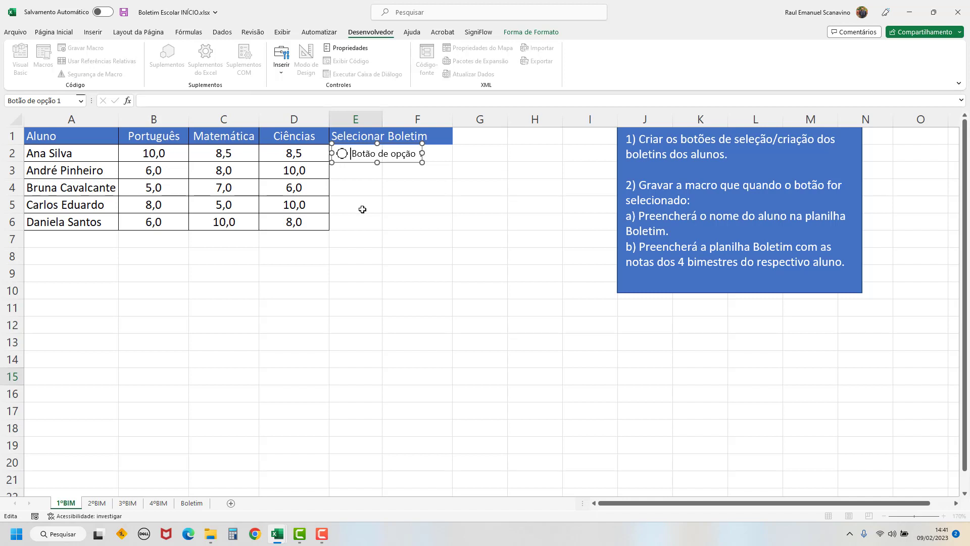
key(Delete)
key(Delete)
key(Delete)
key(Delete)
key(Delete)
key(Delete)
key(Delete)
key(Delete)
key(Delete)
key(Delete)
key(Delete)
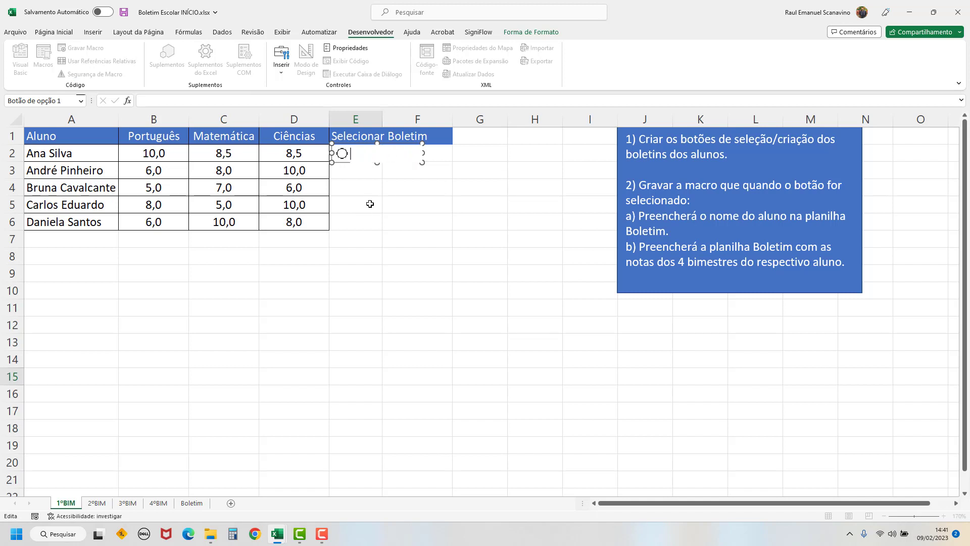
click(419, 153)
drag(419, 153, 356, 152)
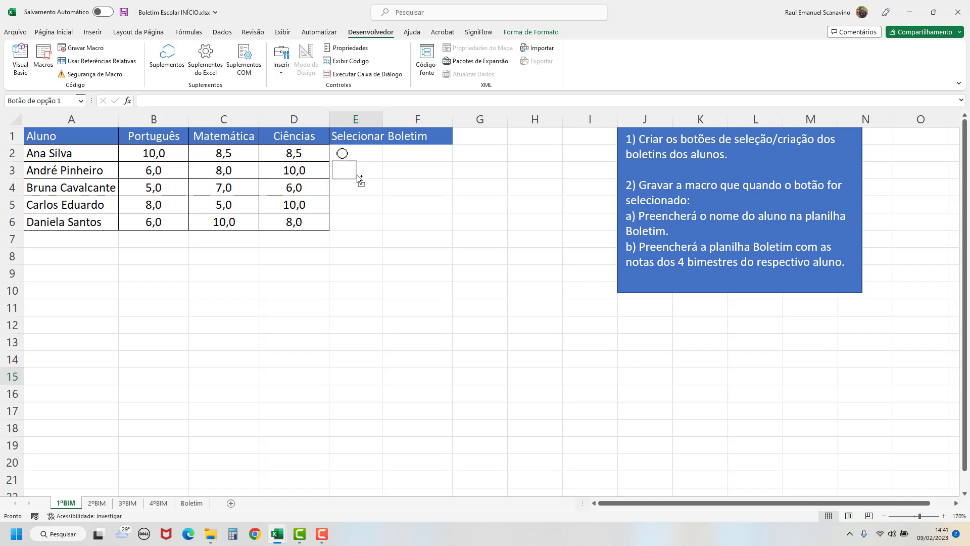
Duplicate the option button into cells E3 to E6 so each remaining student row has one.
drag(357, 174, 357, 174)
drag(357, 175, 357, 190)
drag(355, 211, 358, 226)
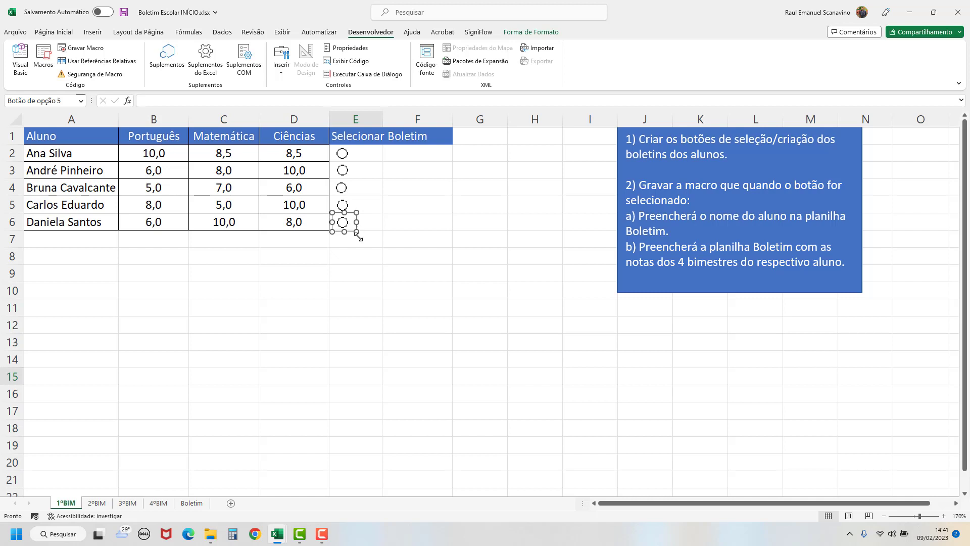
Select all five option buttons in E2 to E6, centre-align them horizontally and distribute them evenly in the vertical direction.
ctrl+click(353, 206)
ctrl+click(354, 190)
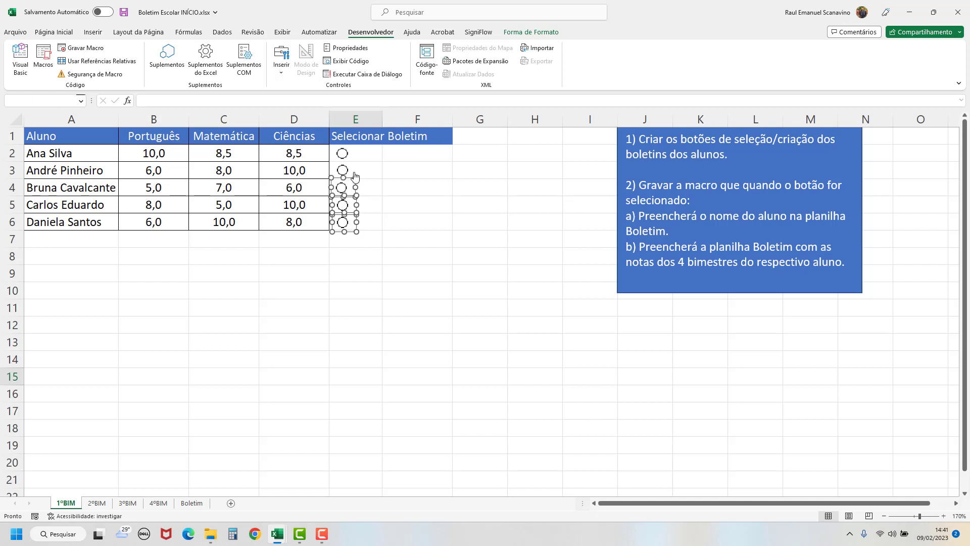
ctrl+click(354, 172)
ctrl+click(355, 156)
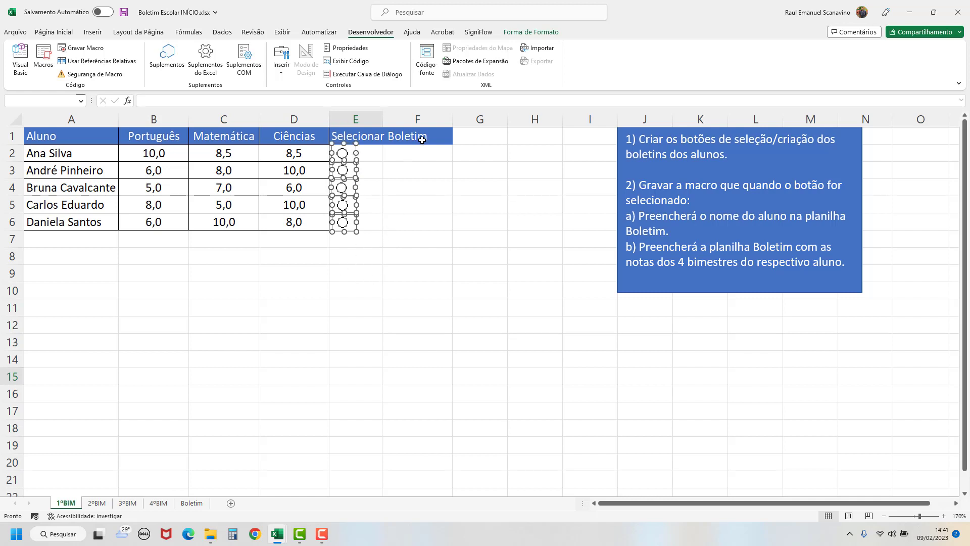
click(532, 33)
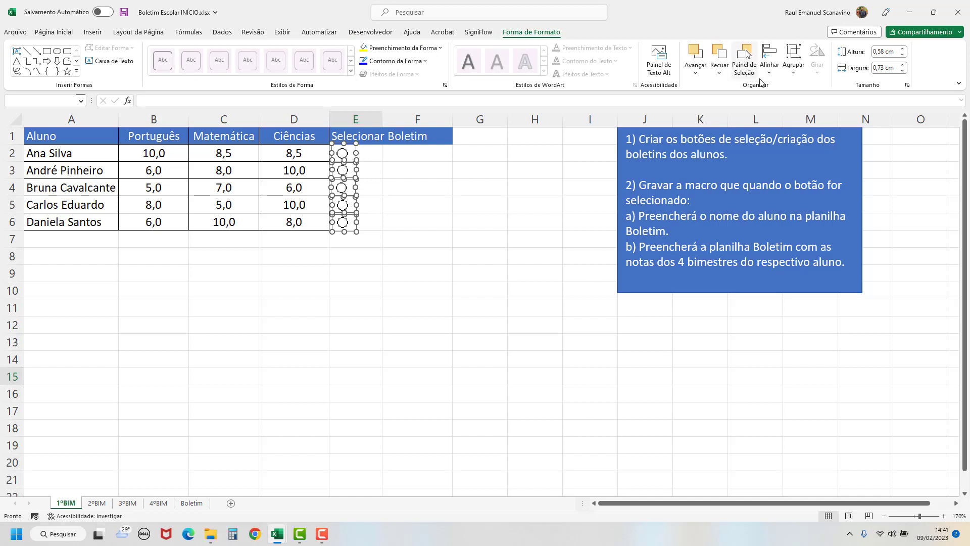
click(774, 74)
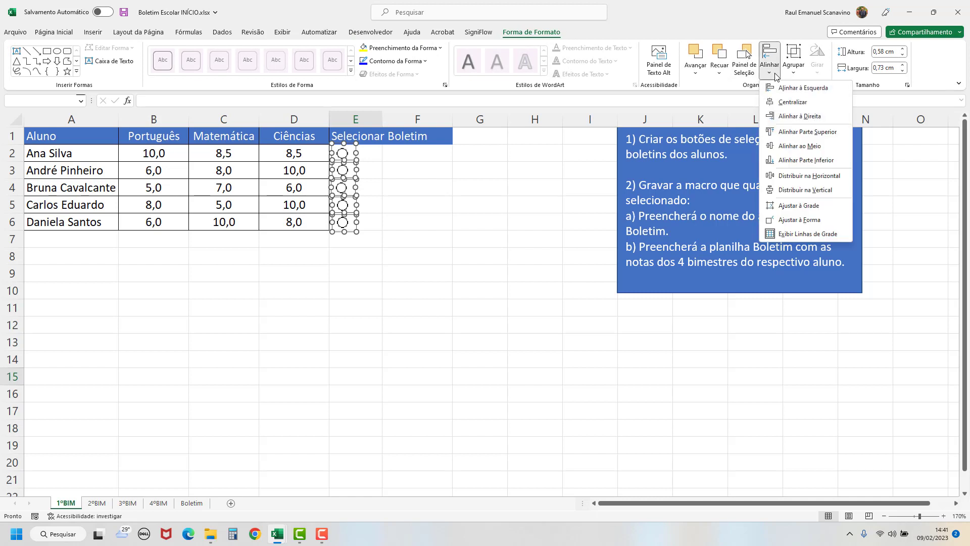
click(795, 105)
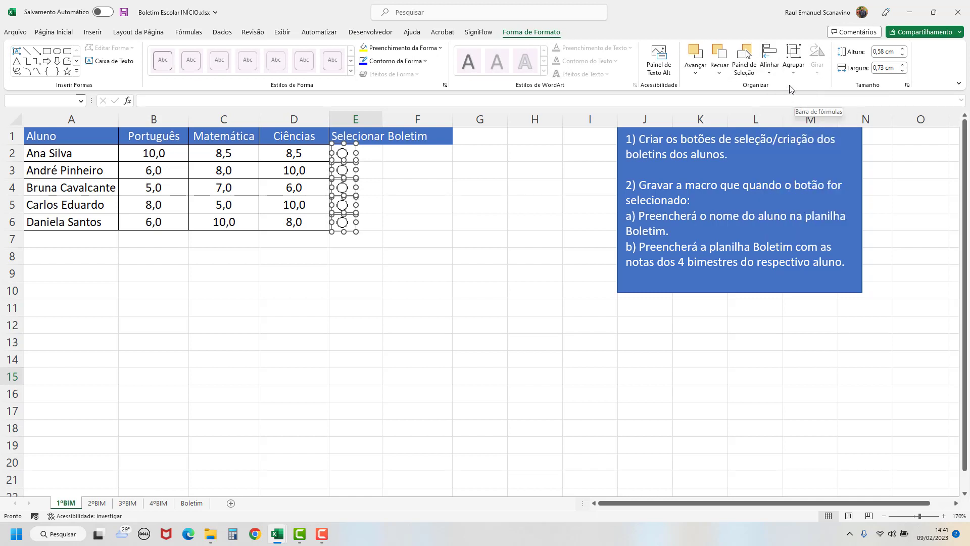
click(777, 76)
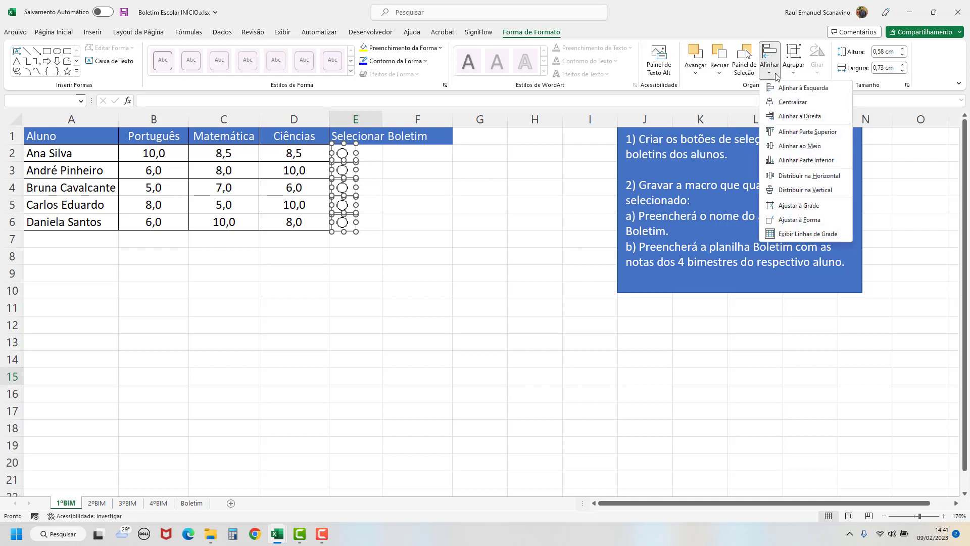
click(806, 193)
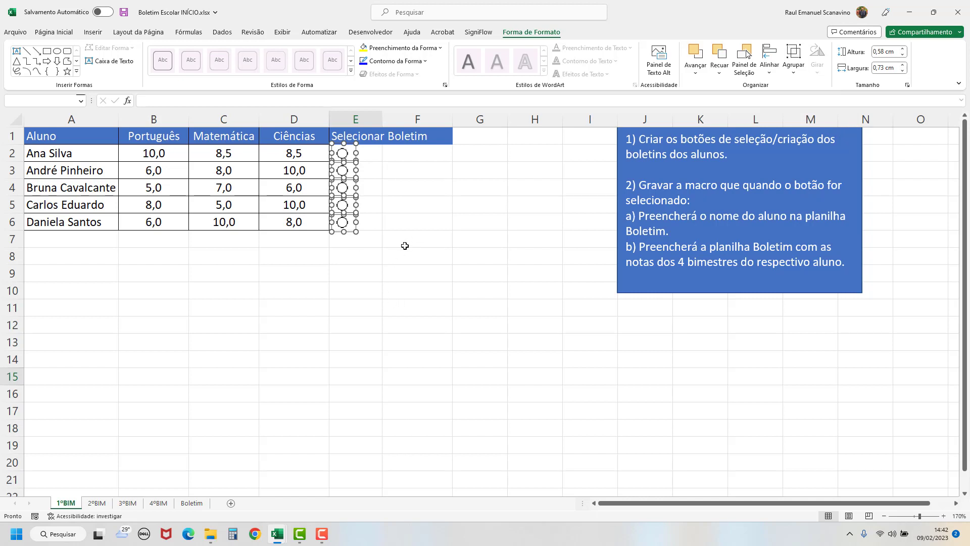
click(353, 286)
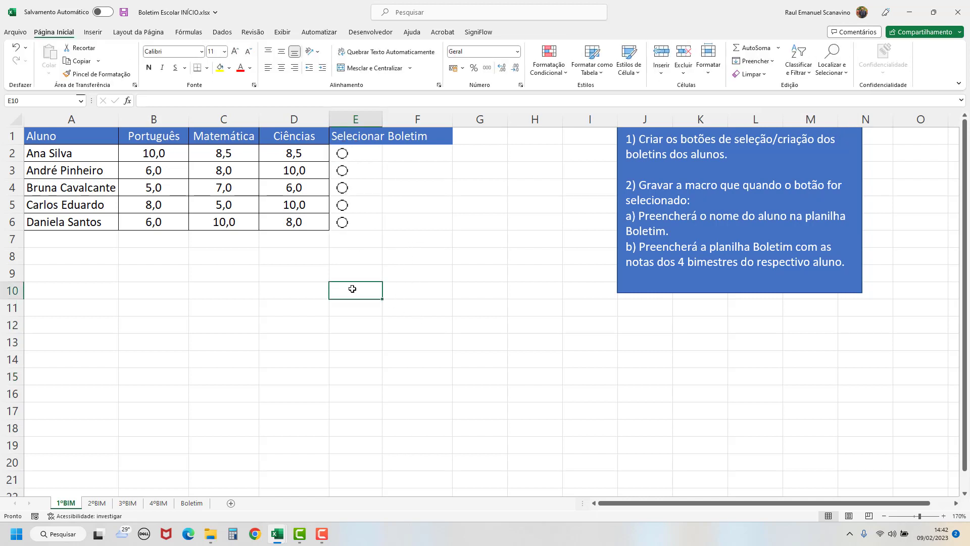
Test the option buttons in E2 to E6 by switching between students, ending with the first student's button selected.
click(345, 155)
click(343, 173)
click(343, 189)
click(344, 206)
click(343, 224)
click(343, 206)
click(343, 155)
click(342, 171)
click(342, 222)
click(342, 188)
click(343, 188)
click(342, 205)
click(342, 222)
click(343, 154)
click(343, 173)
click(344, 155)
click(343, 155)
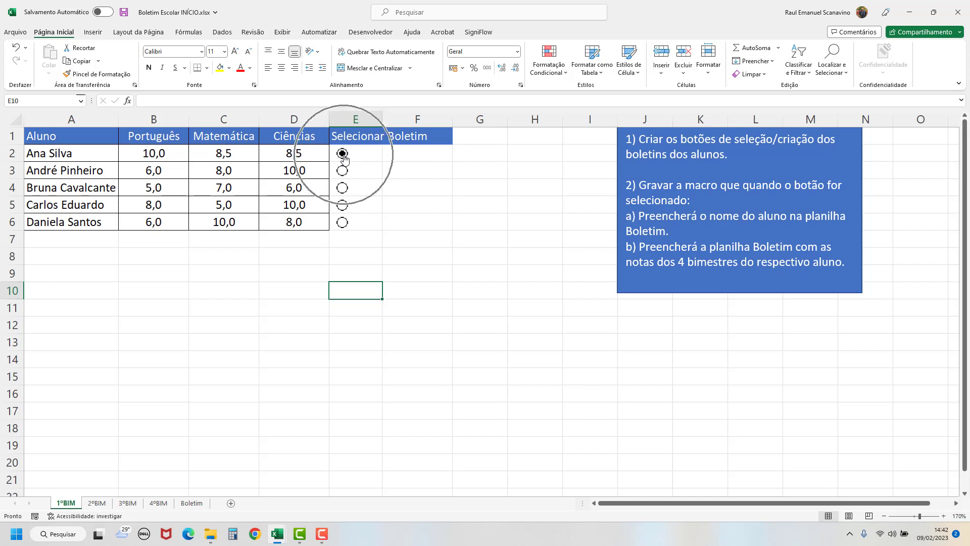
Set the cell link of the first student's option button to $H$1 in its control format settings.
right_click(343, 154)
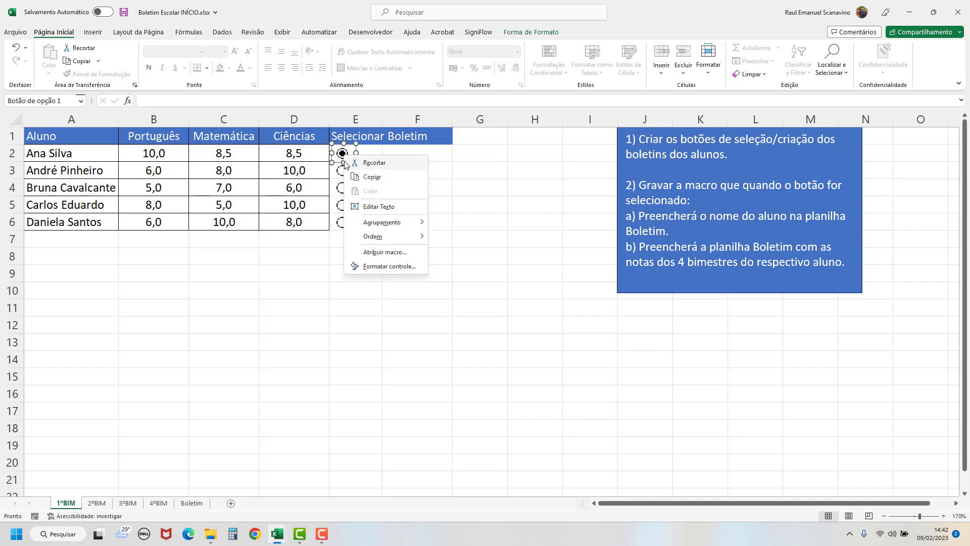
click(402, 267)
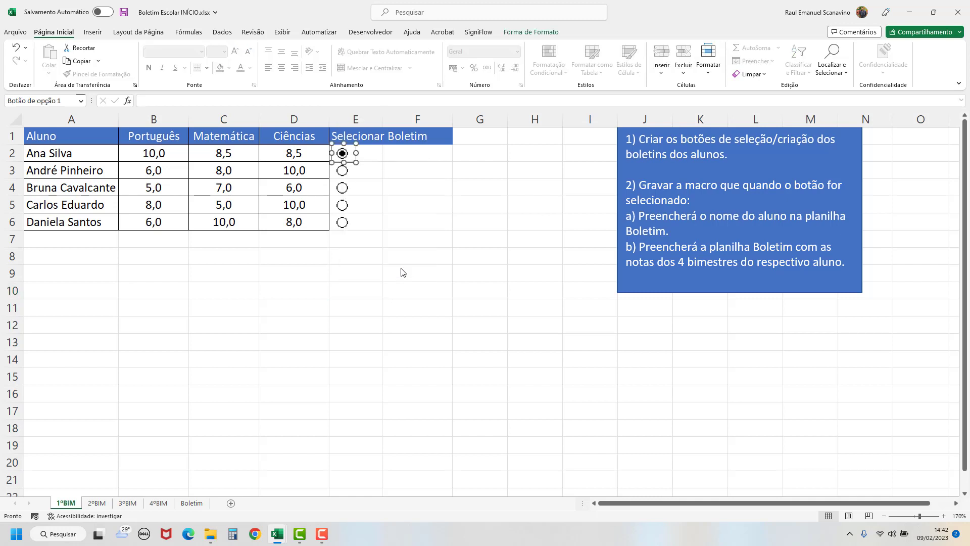
drag(444, 219, 414, 195)
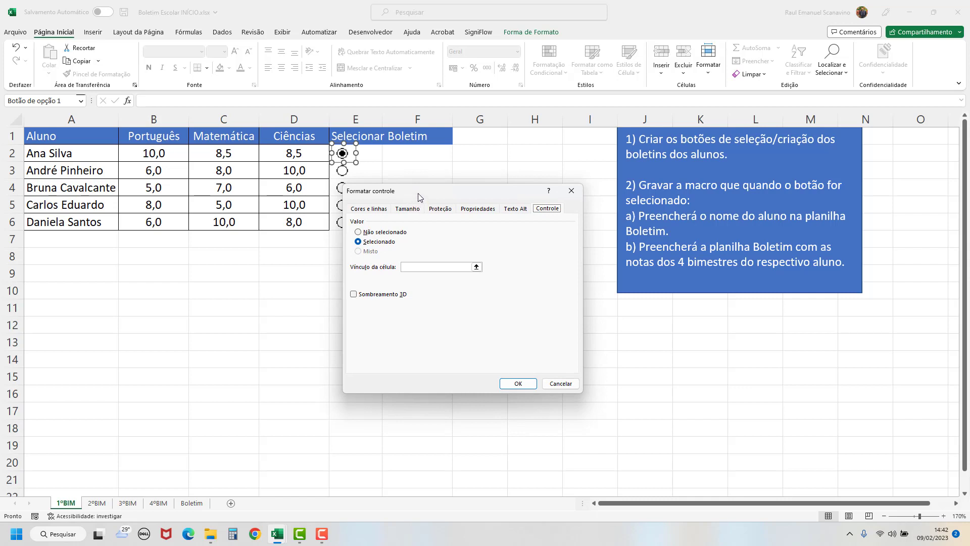
mouse_move(409, 189)
mouse_down()
mouse_move(397, 190)
mouse_move(406, 194)
mouse_up()
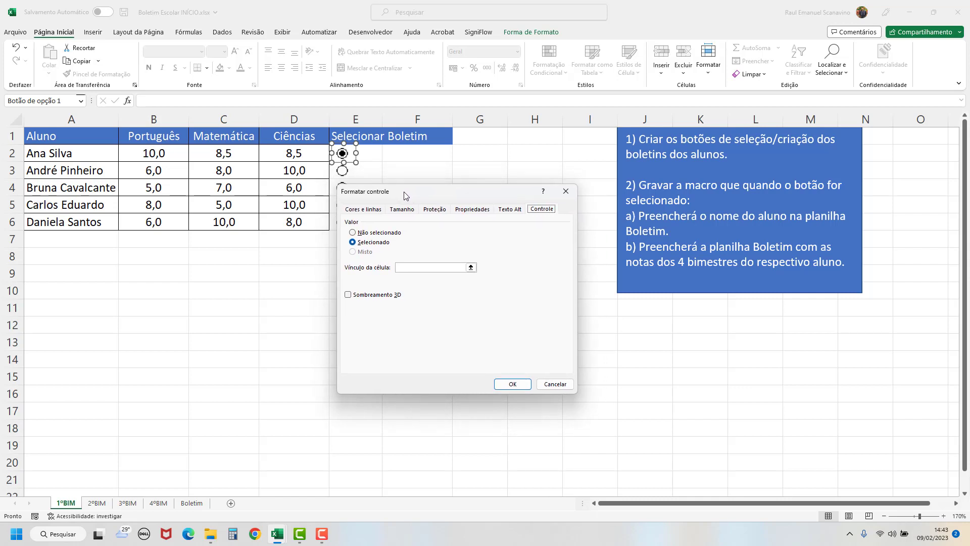
click(407, 268)
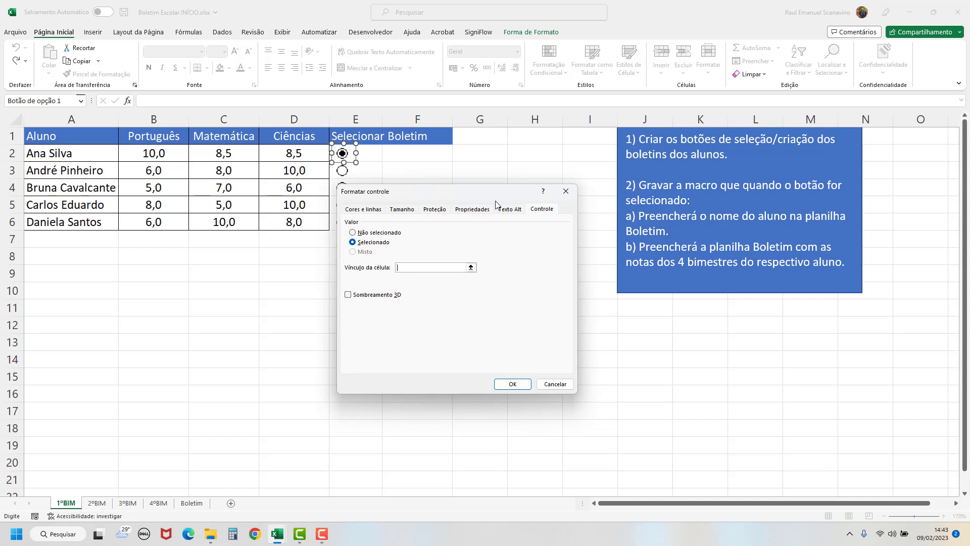
click(536, 137)
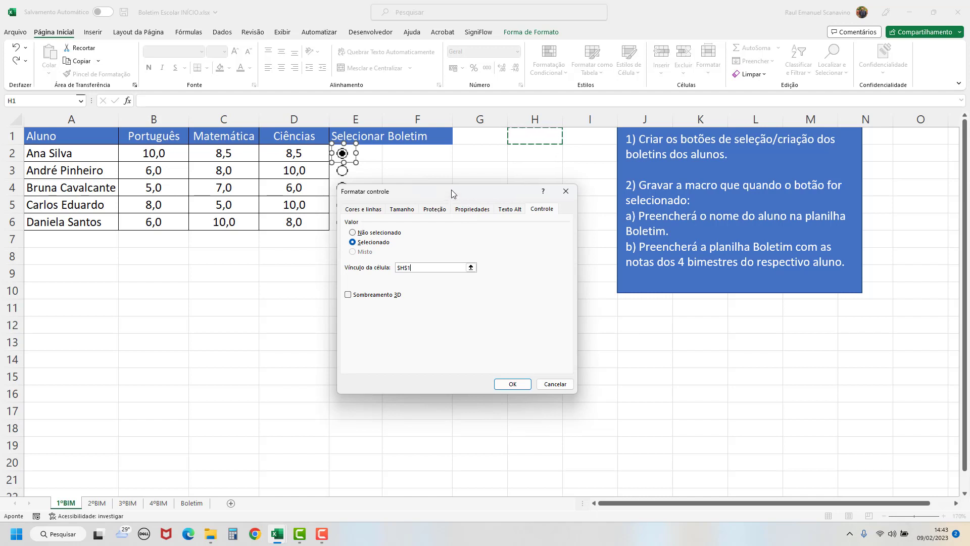
drag(451, 191, 476, 195)
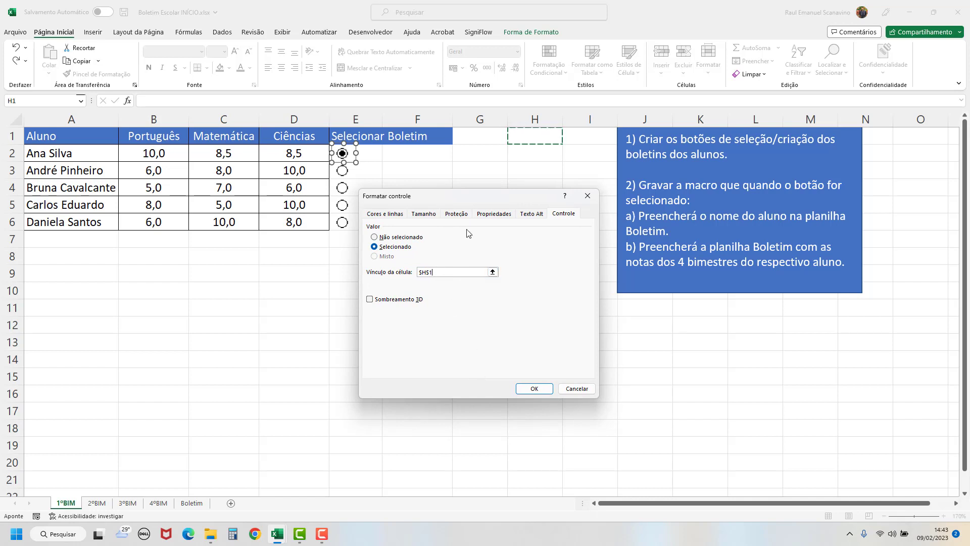
click(534, 390)
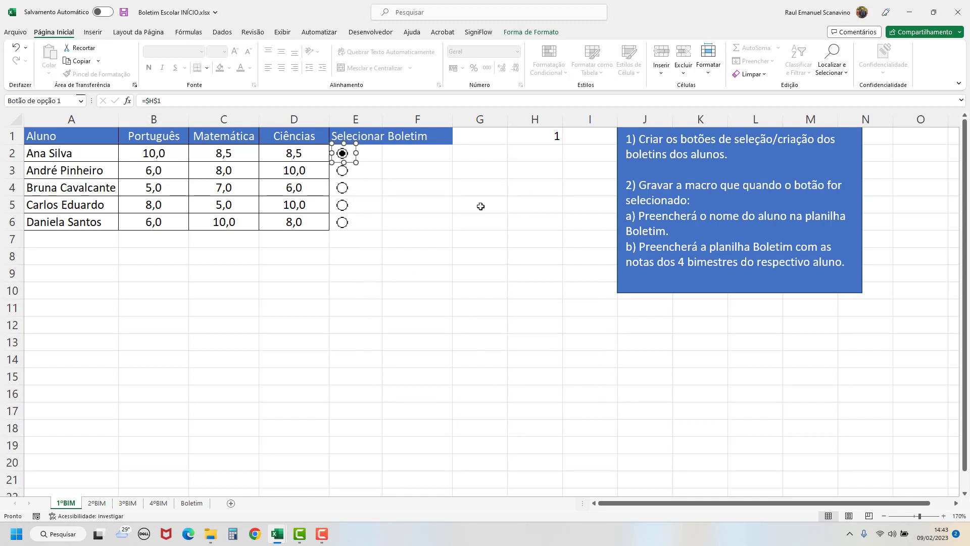
click(521, 192)
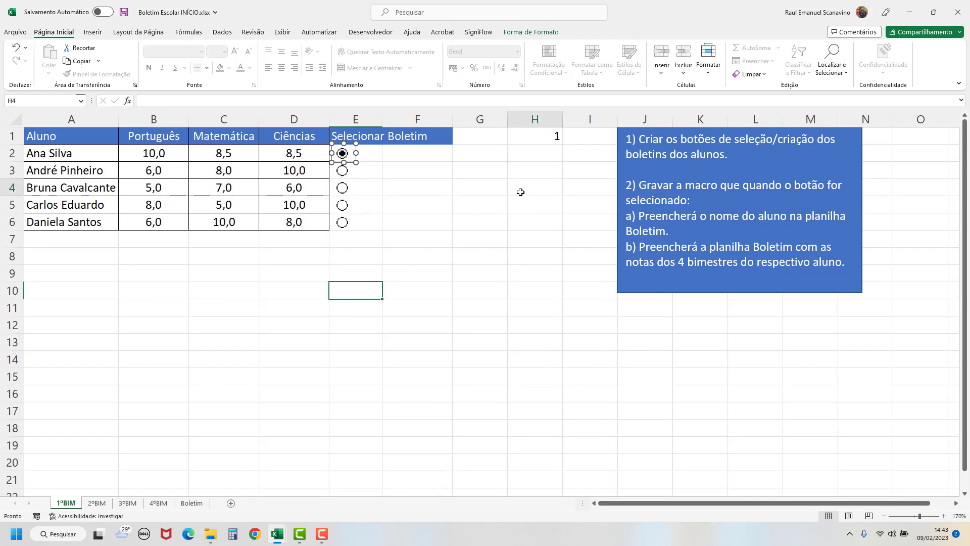
Switch through the option buttons in E2 to E6 to check linked cell H1, ending on the first student.
click(343, 172)
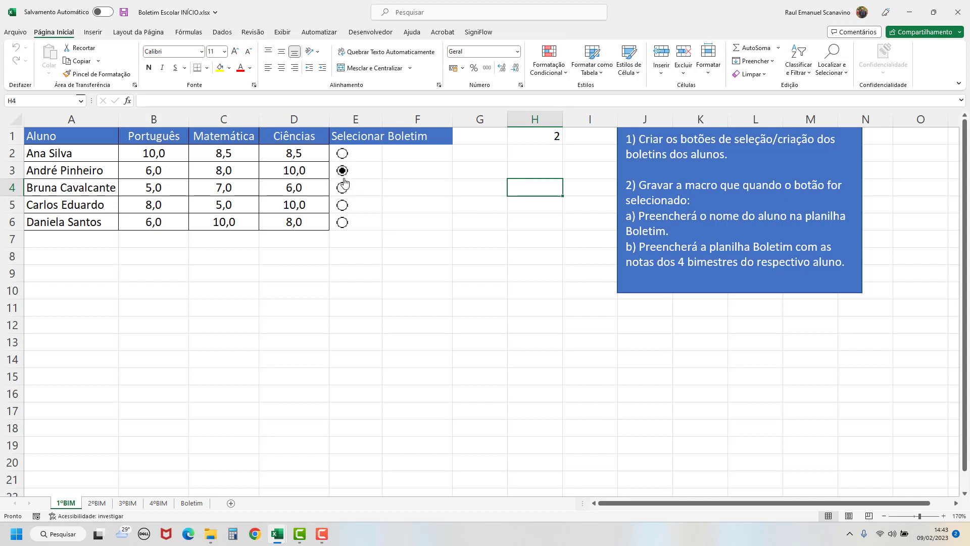
click(343, 188)
click(342, 204)
click(342, 222)
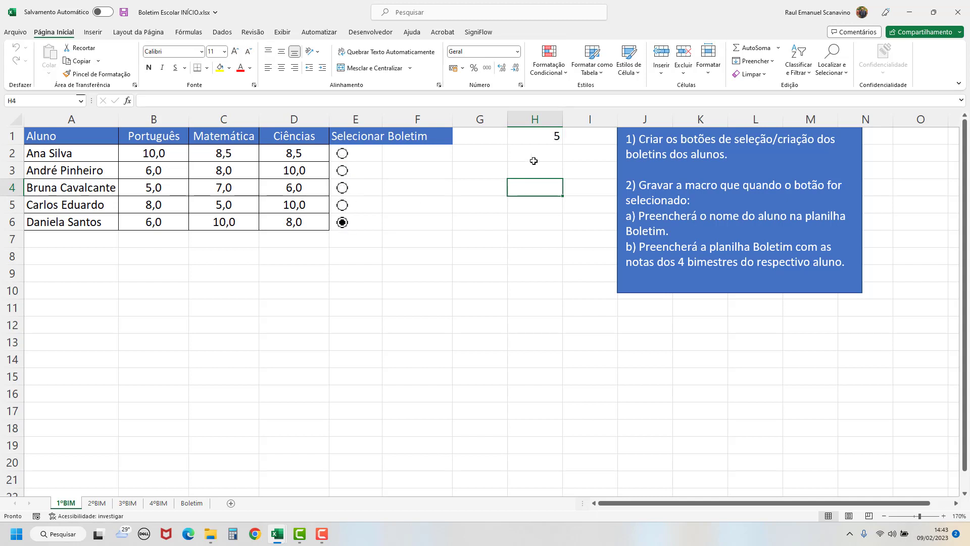
click(342, 204)
click(342, 188)
click(343, 171)
click(342, 153)
click(343, 171)
click(341, 156)
Begin an SE formula in cell F2 with a logical test comparing the absolute reference $H$1 for equality.
click(407, 152)
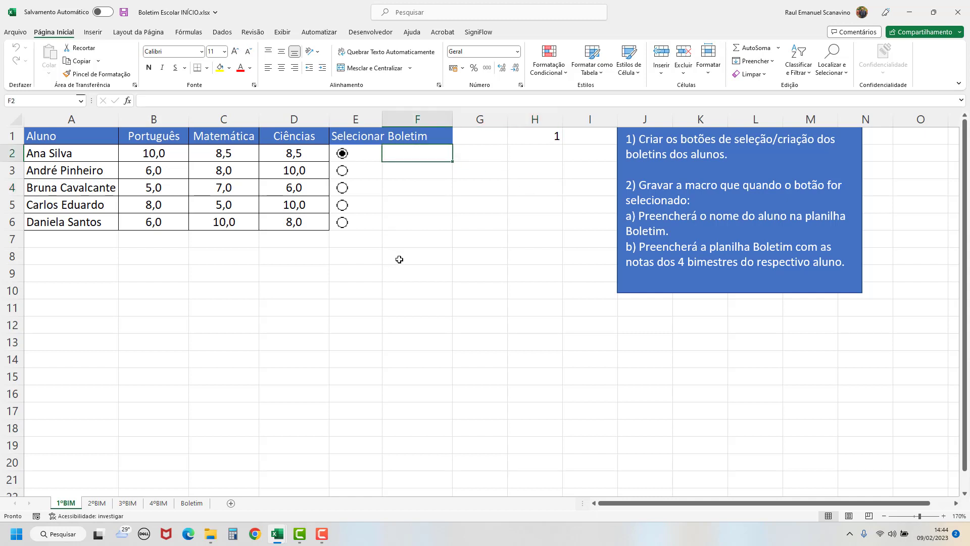
text(=)
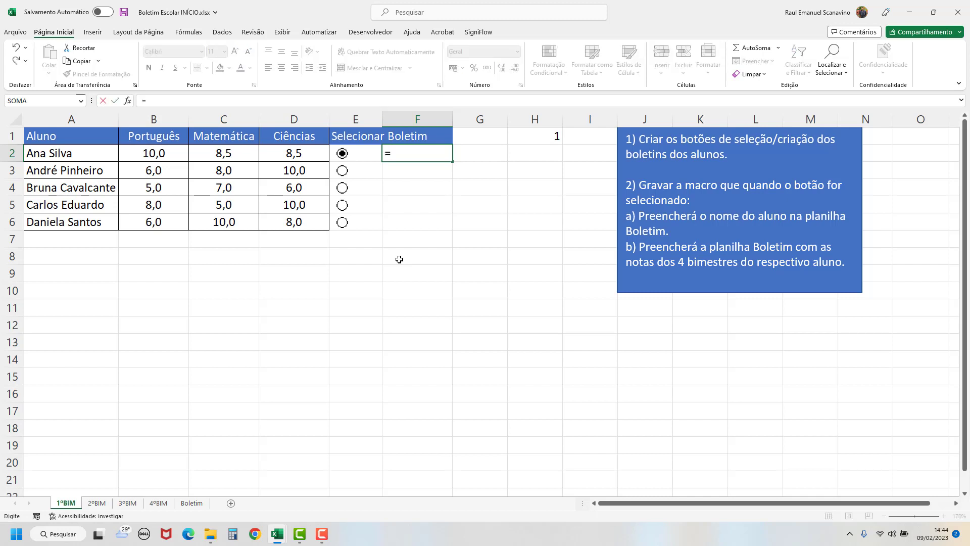
text(se)
key(Tab)
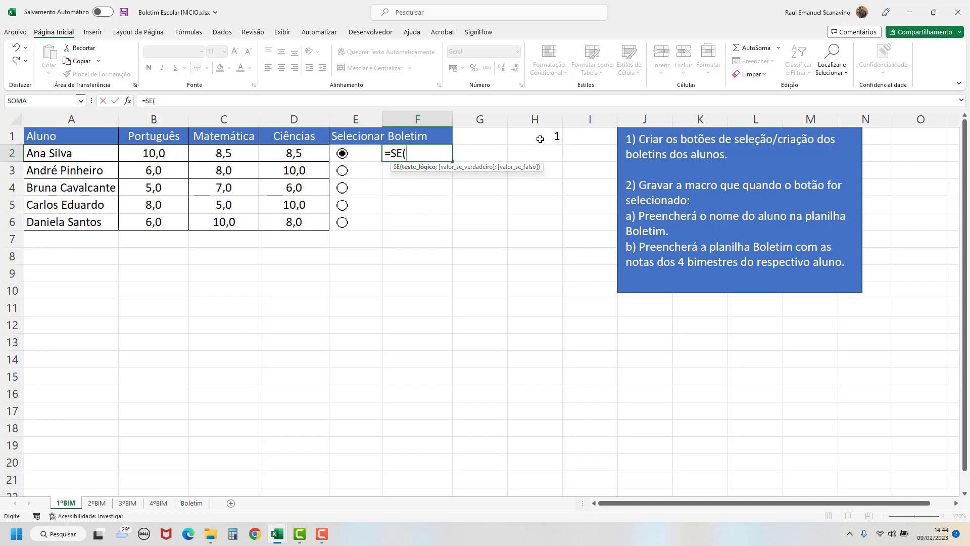
click(537, 136)
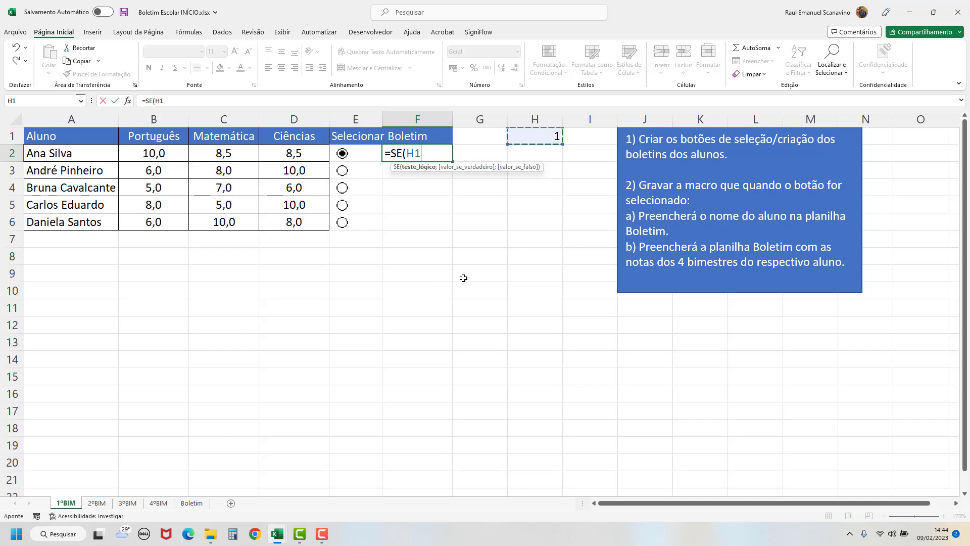
key(F4)
text(=)
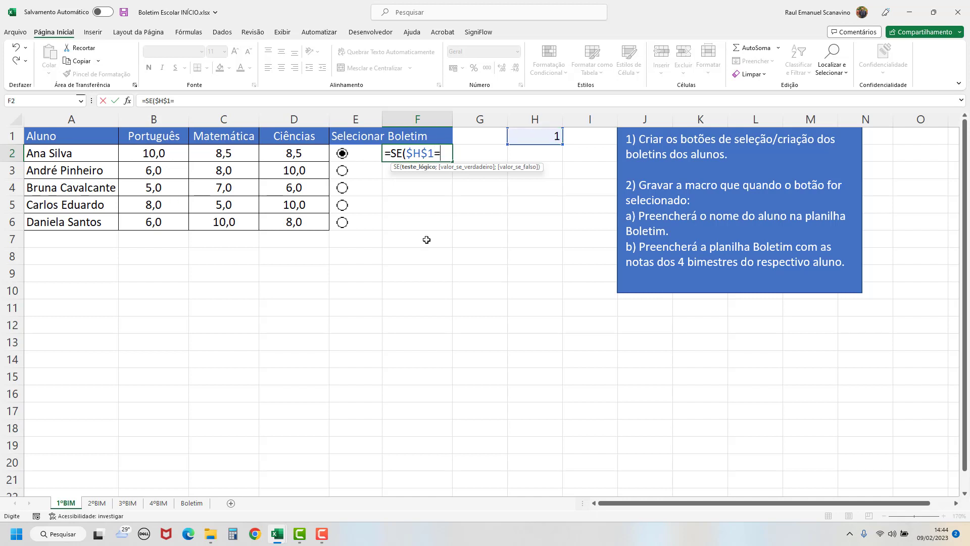
Complete the logical test in F2 with CORRESP, exactly matching A2 against the absolute range $A$2:$A$6 with match type 0.
text(c)
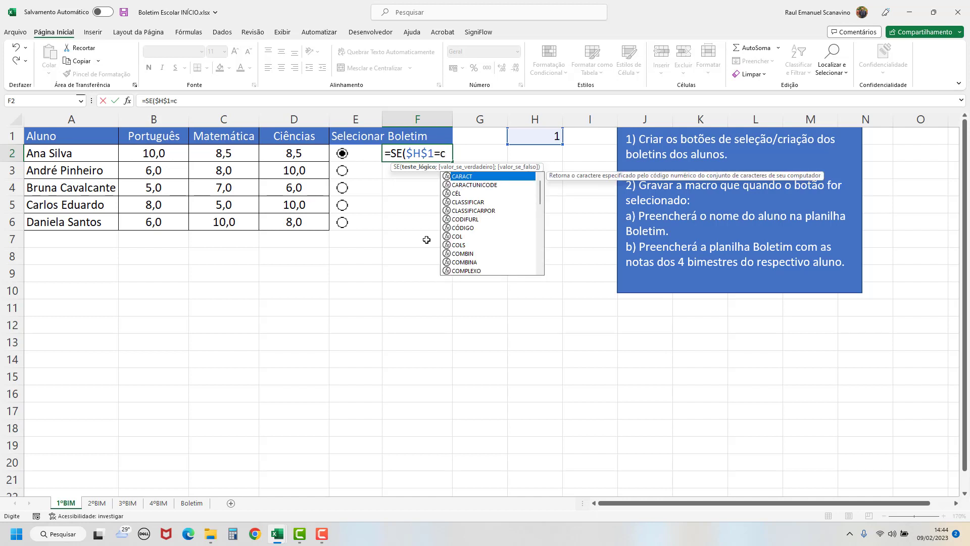
text(orres)
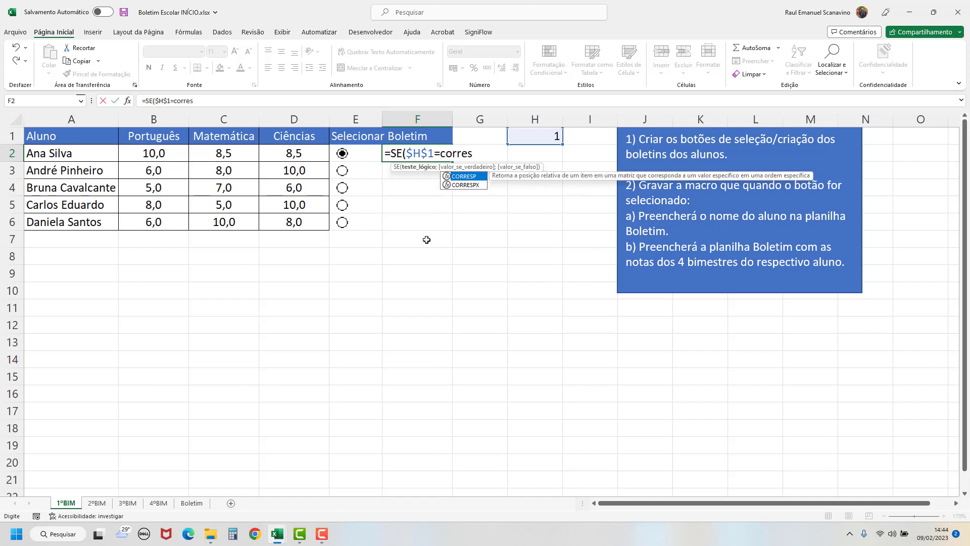
text(p)
key(Tab)
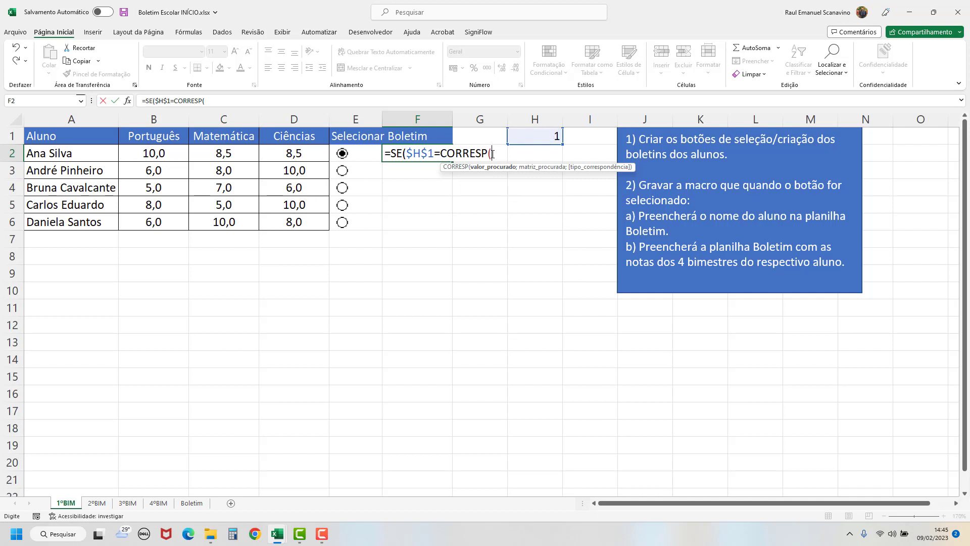
click(48, 154)
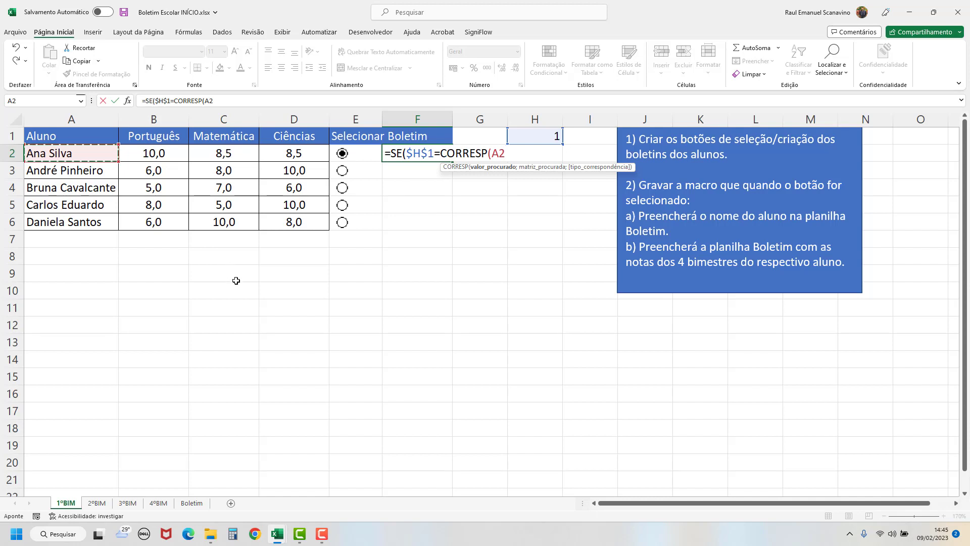
text(;)
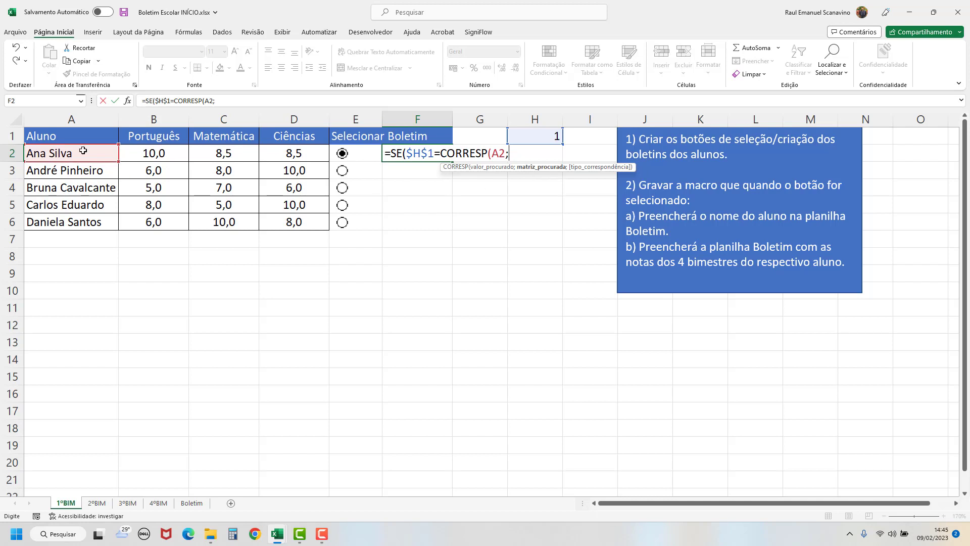
drag(83, 151, 75, 214)
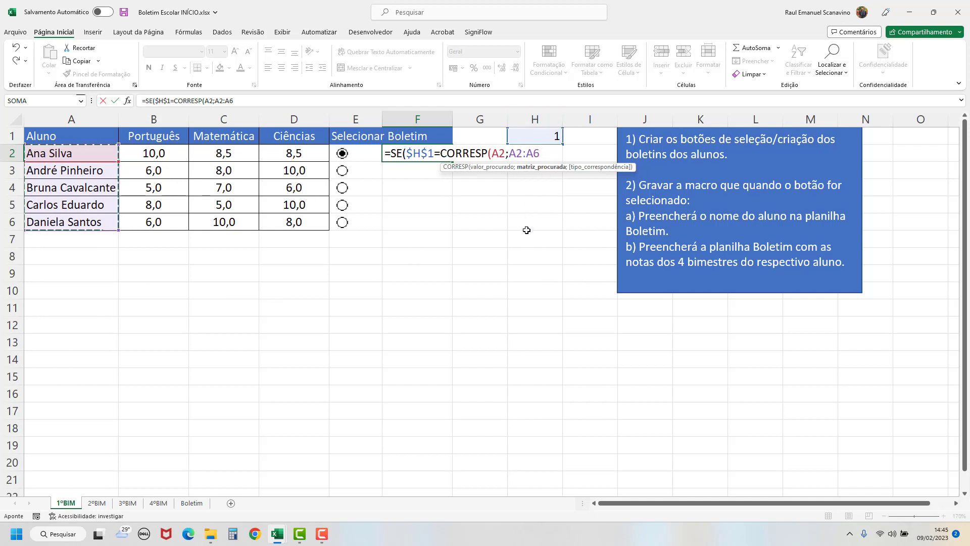
key(F4)
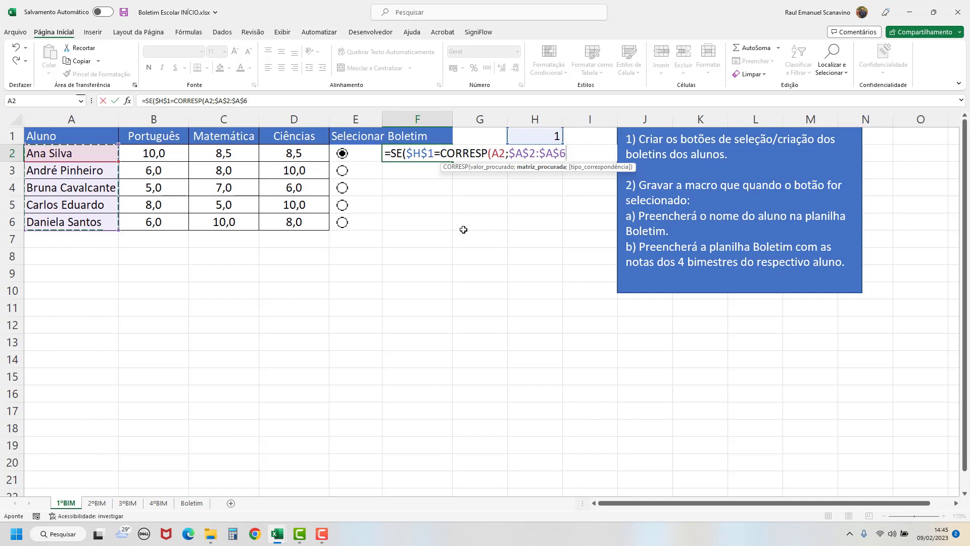
text(;)
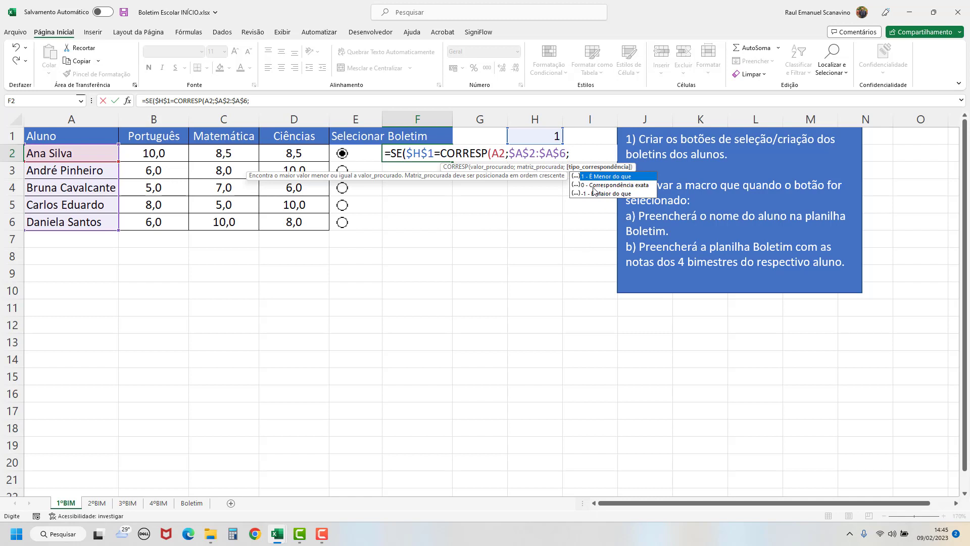
text(0))
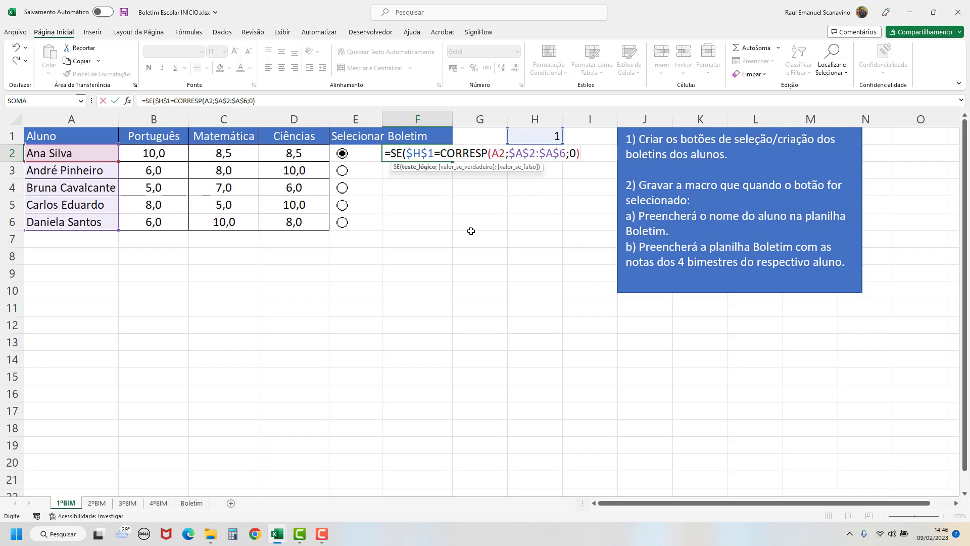
Finish the SE formula in F2 to return "selecionado" when true and an empty text "" when false.
text(;)
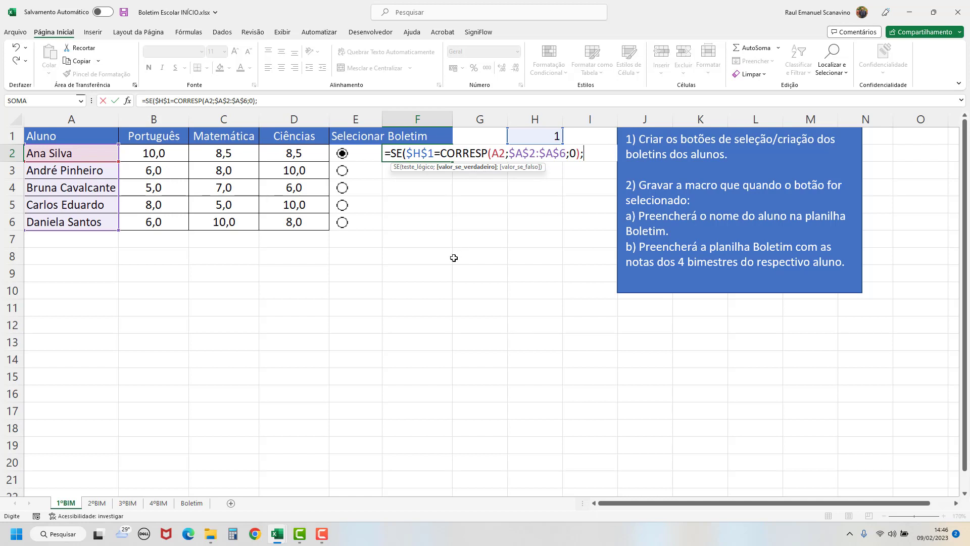
text("selecio)
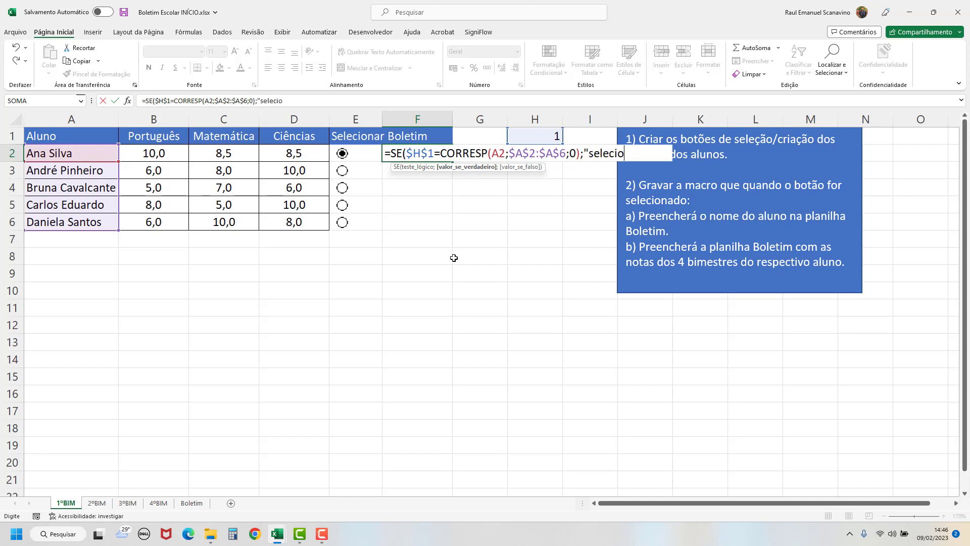
text(nado";)
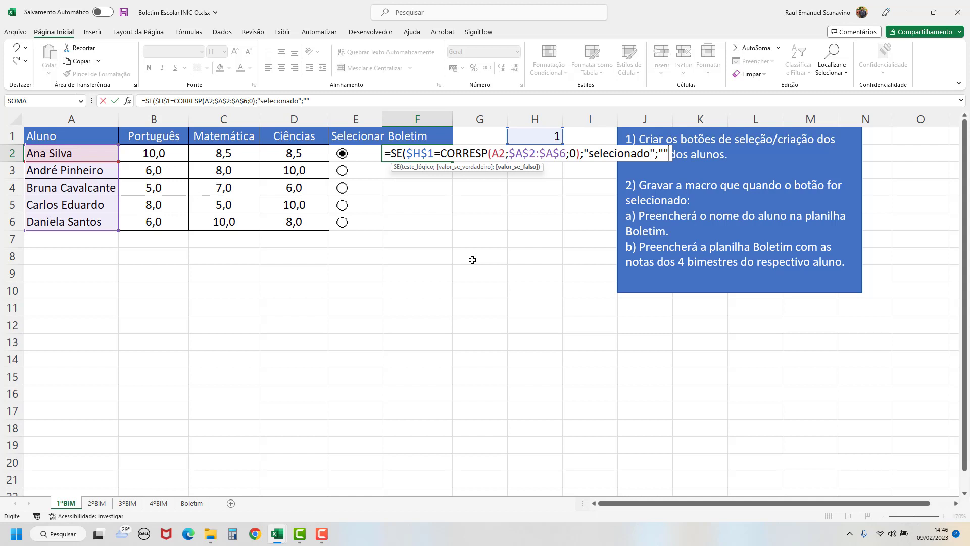
text())
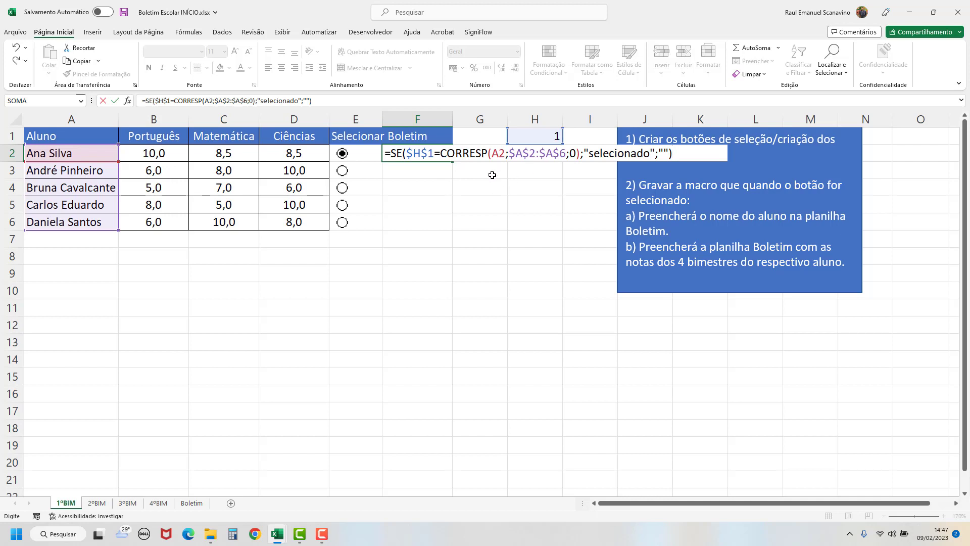
key(Return)
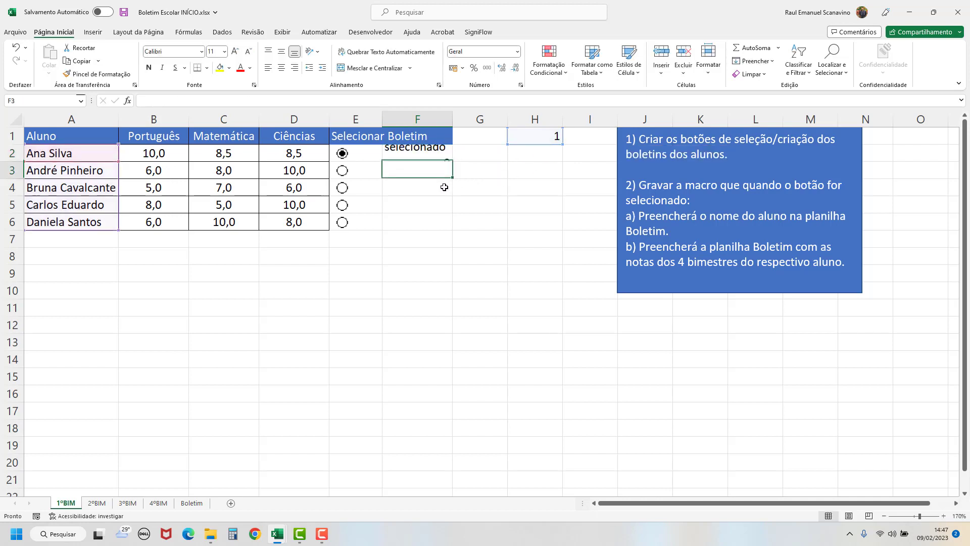
Fill the SE formula from F2 down through F6 for all the students.
click(444, 156)
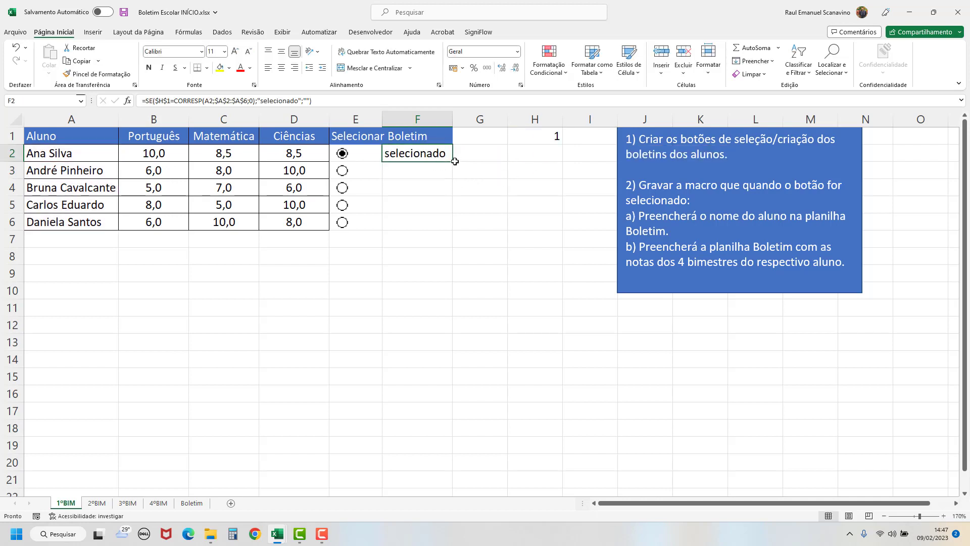
drag(453, 162, 447, 230)
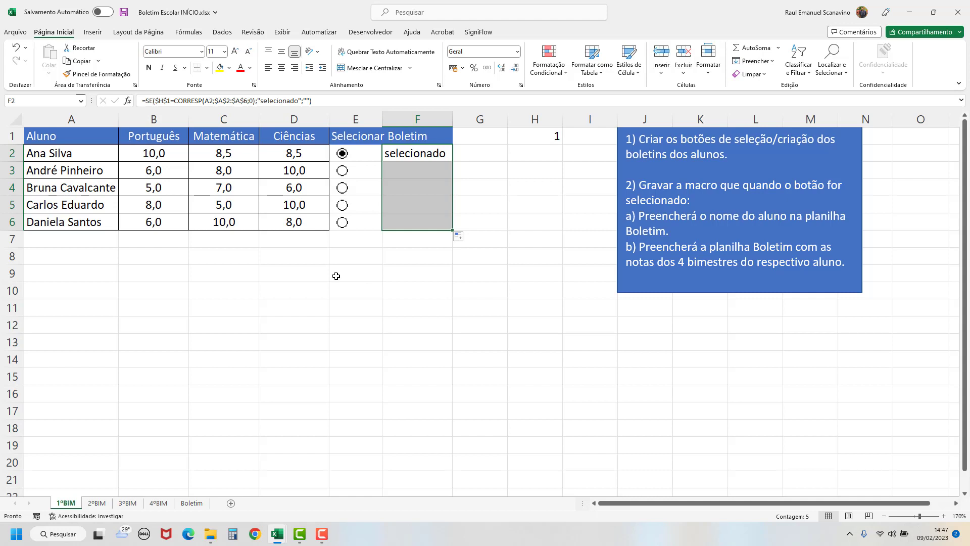
click(414, 276)
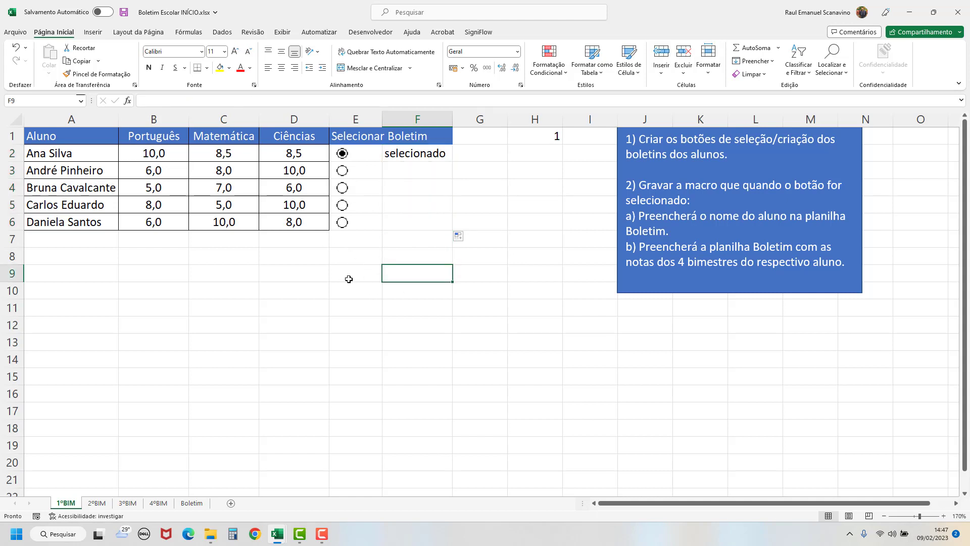
Test the column F formulas by switching through the option buttons and inspecting F3's formula, ending with the first student's button selected.
click(343, 172)
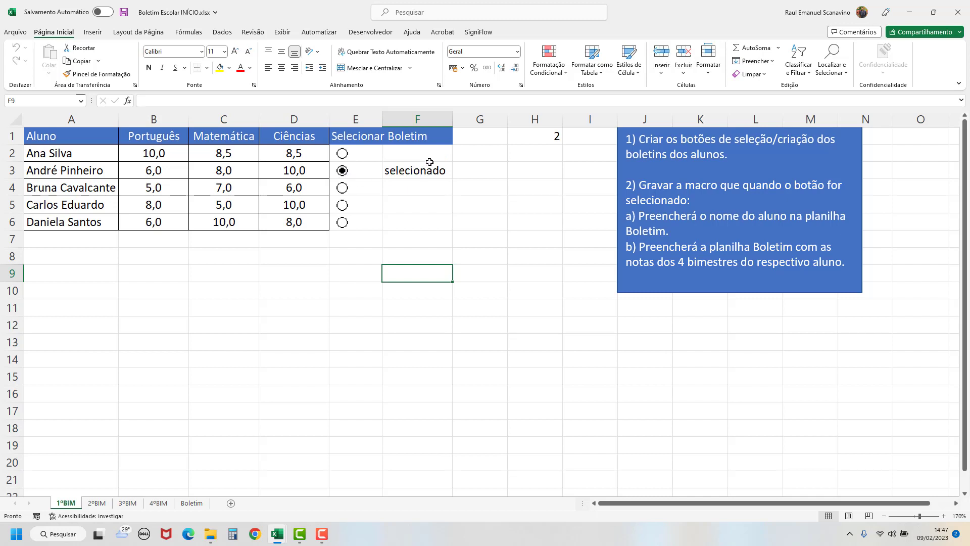
double_click(404, 173)
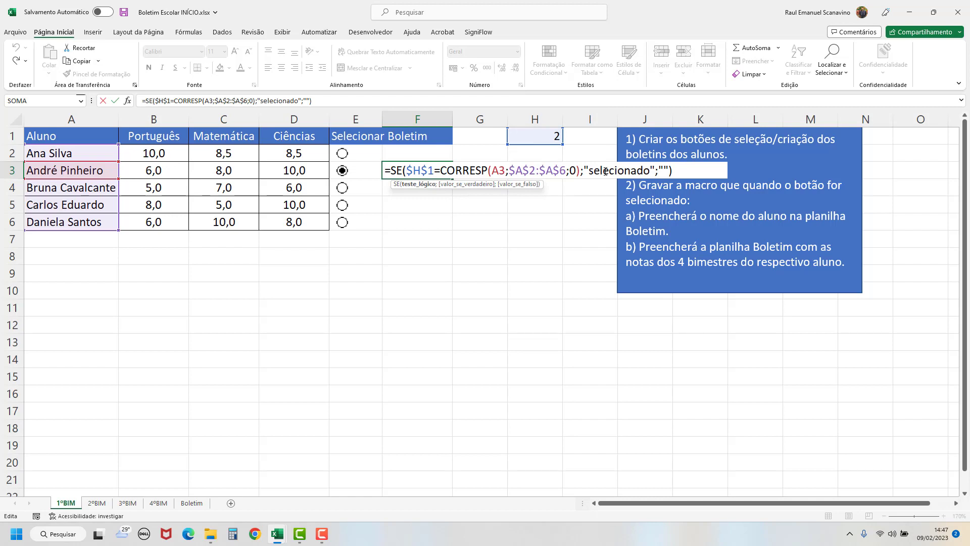
key(Return)
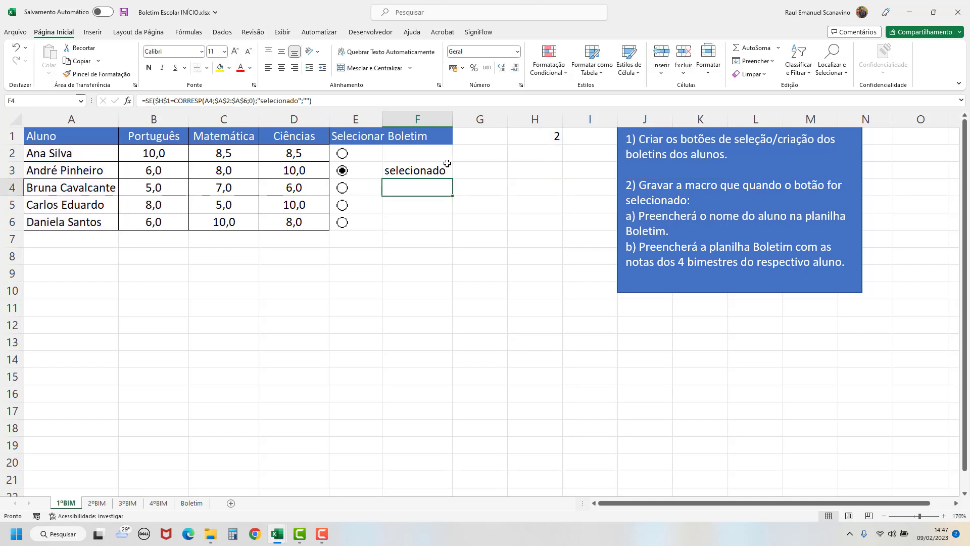
click(343, 189)
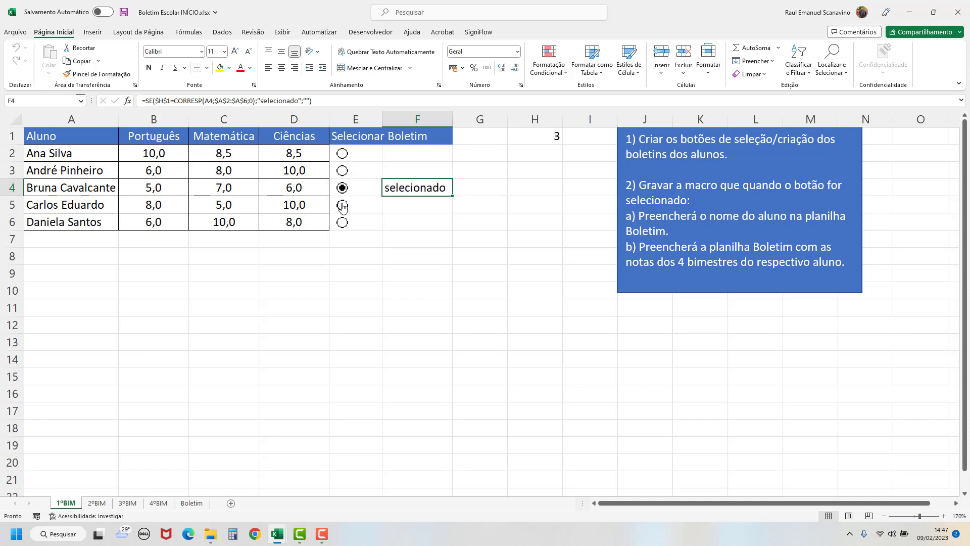
click(343, 207)
click(342, 222)
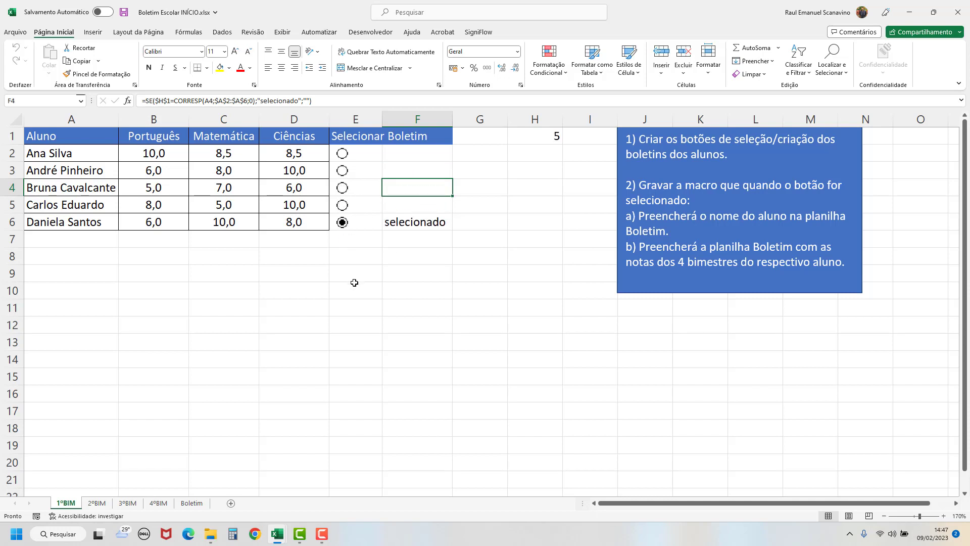
click(343, 157)
click(401, 269)
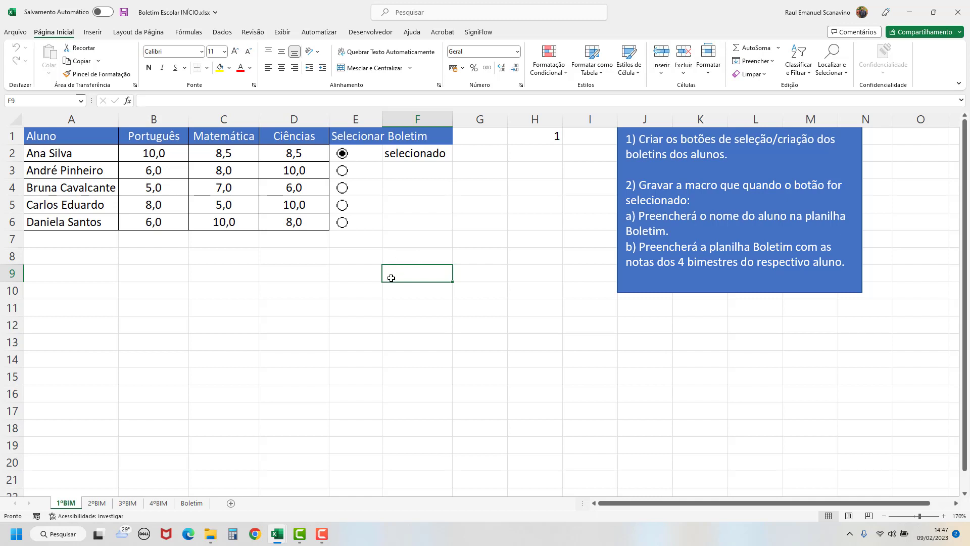
click(396, 256)
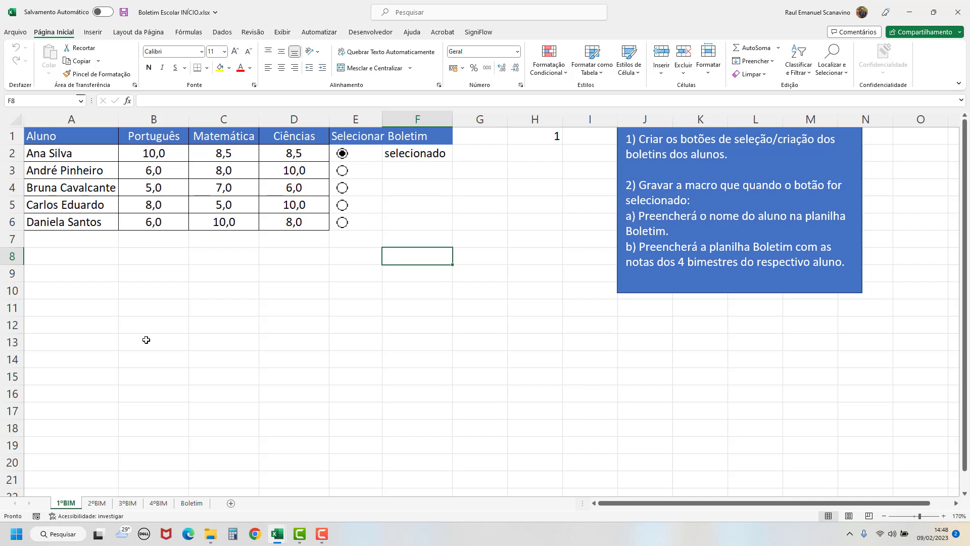
On the 2ºBIM sheet, link F2 to cell F2 of the 1ºBIM sheet and fill the reference down through F6.
click(97, 506)
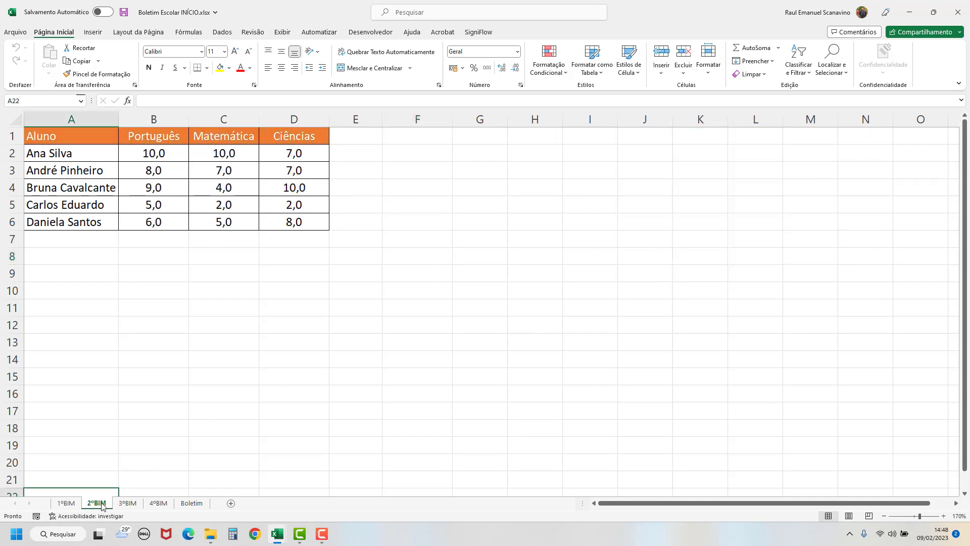
click(402, 154)
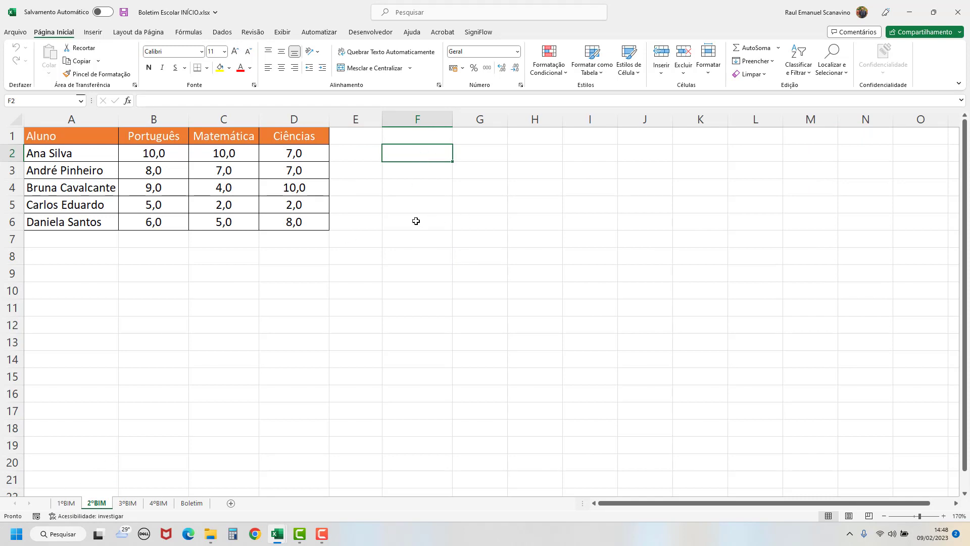
text(=)
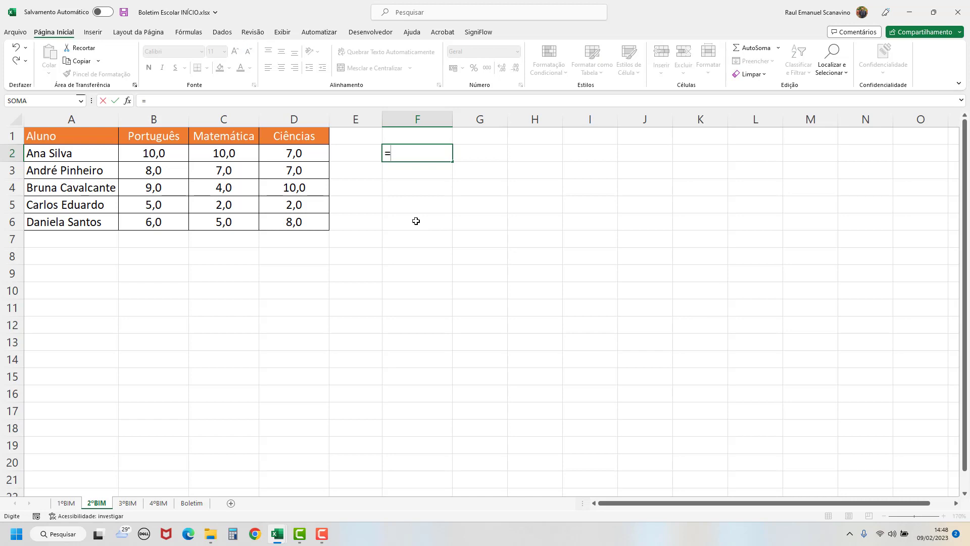
click(66, 503)
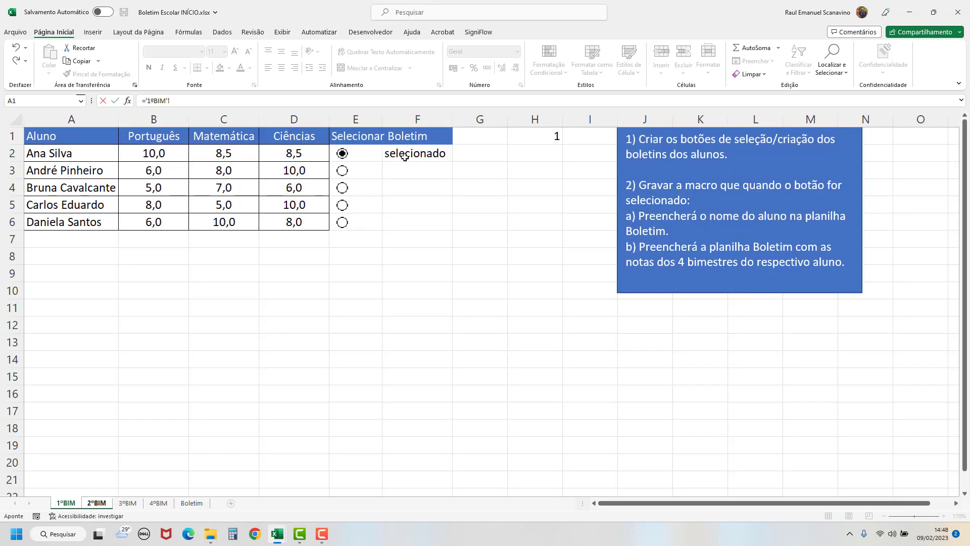
click(405, 157)
key(Return)
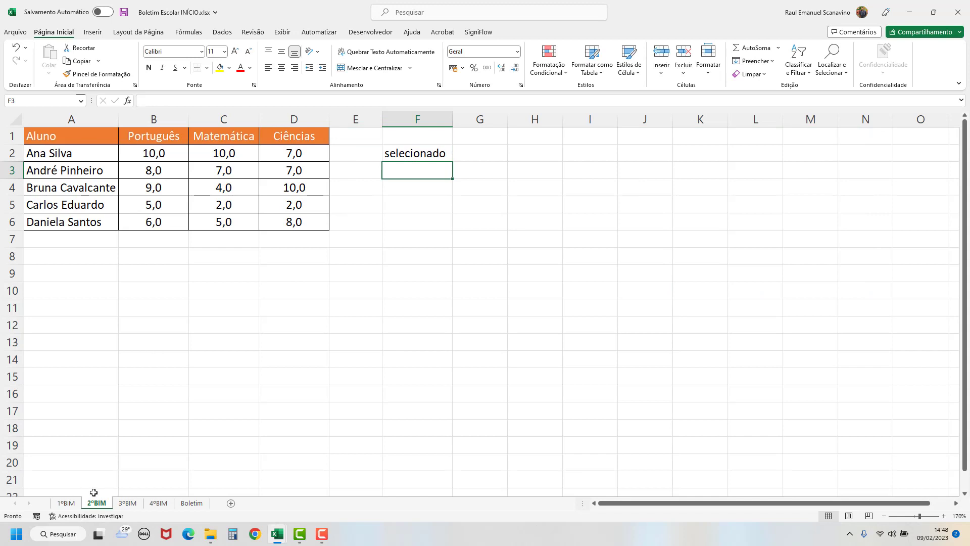
click(425, 154)
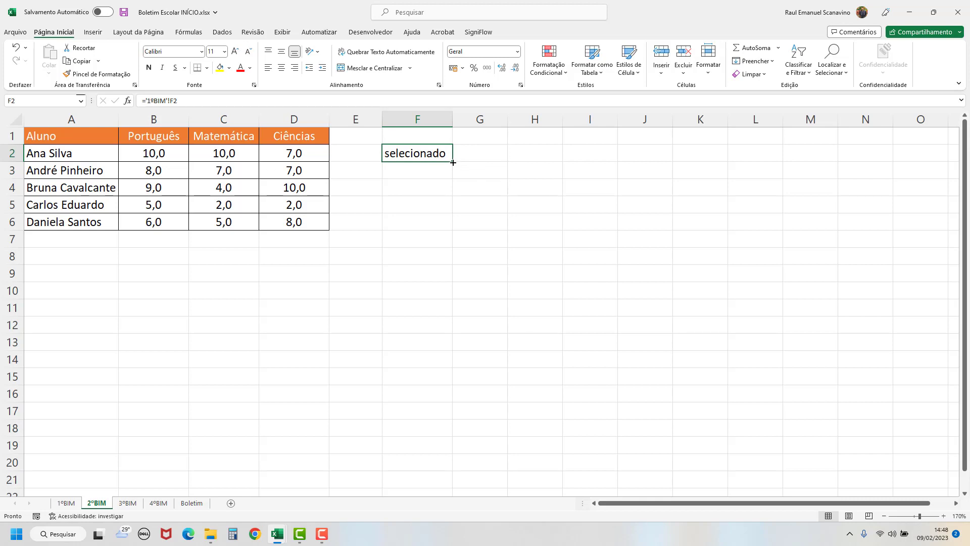
drag(453, 162, 443, 225)
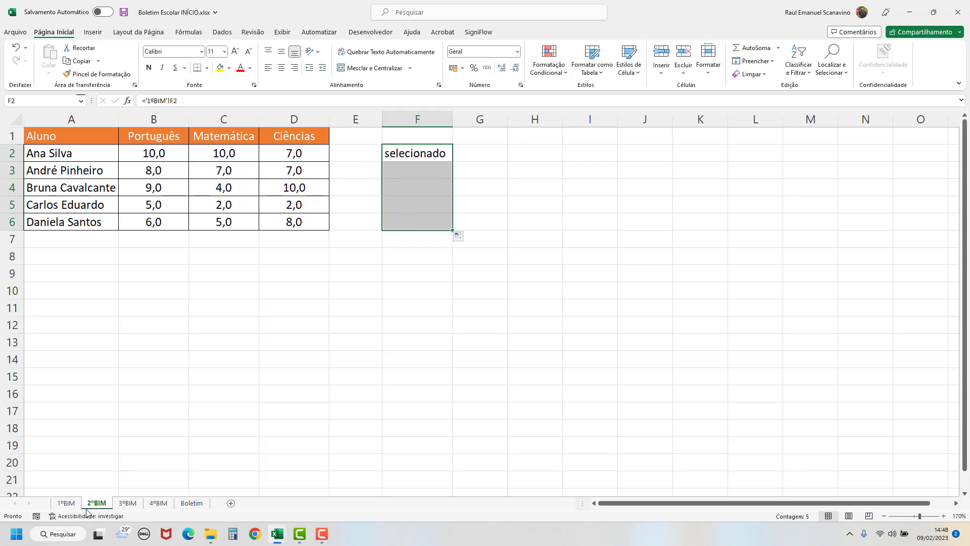
Check the selection column on the 1ºBIM sheet and return to the linked cells on 2ºBIM.
click(67, 503)
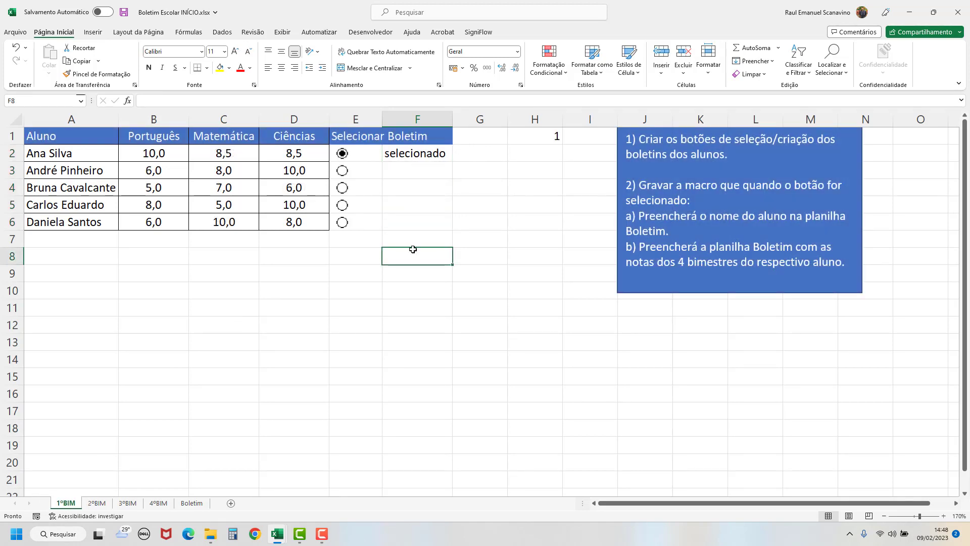
right_click(87, 493)
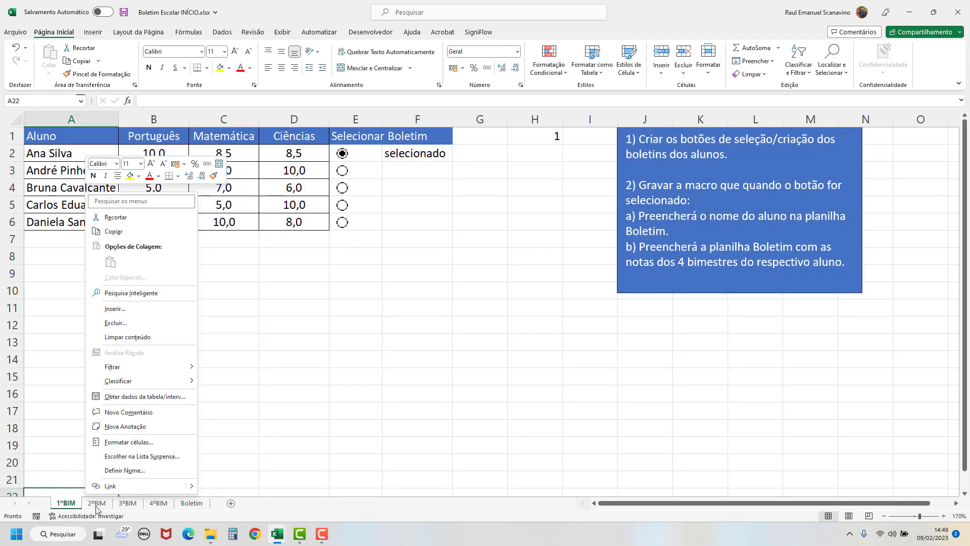
click(97, 508)
click(96, 503)
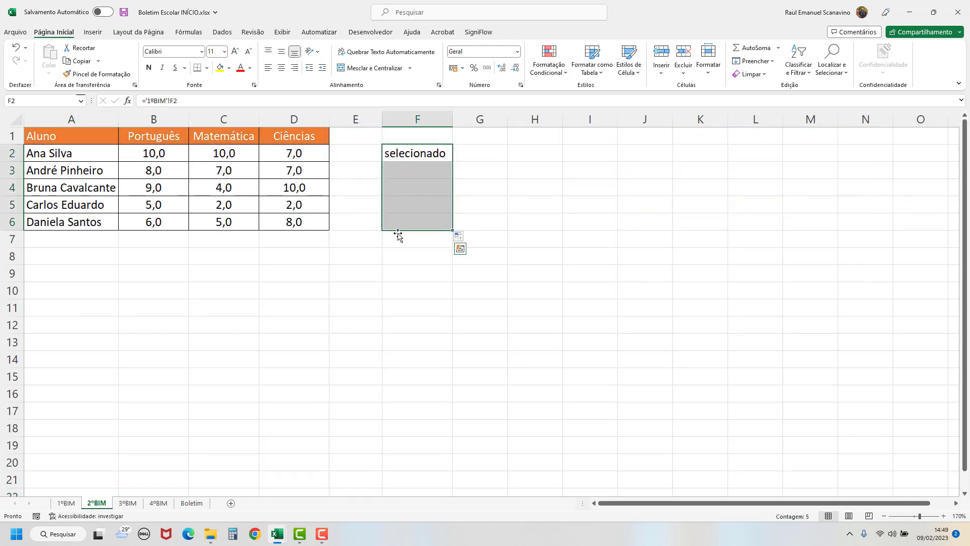
On the 3ºBIM sheet, link F2 to cell F2 of the 1ºBIM sheet and fill the reference down through F6.
click(127, 503)
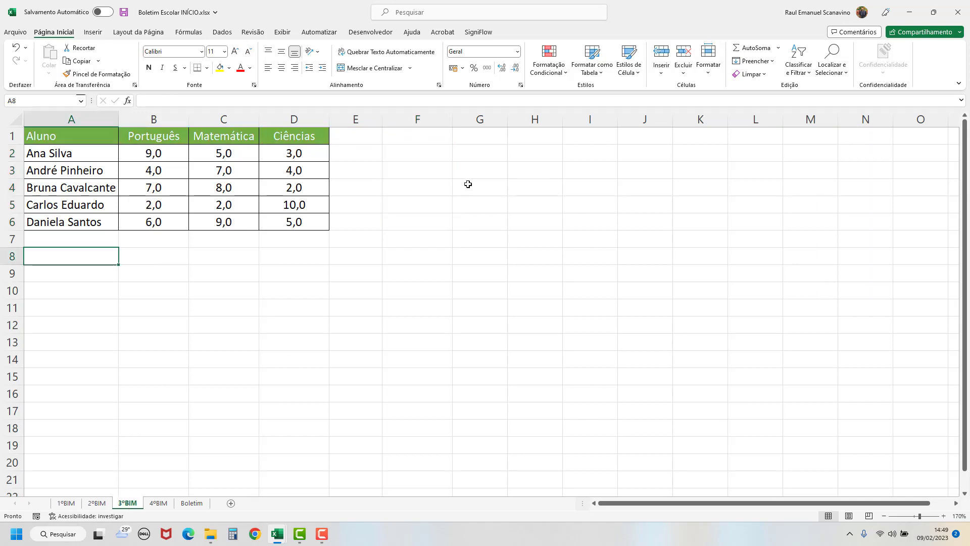
click(413, 155)
text(=)
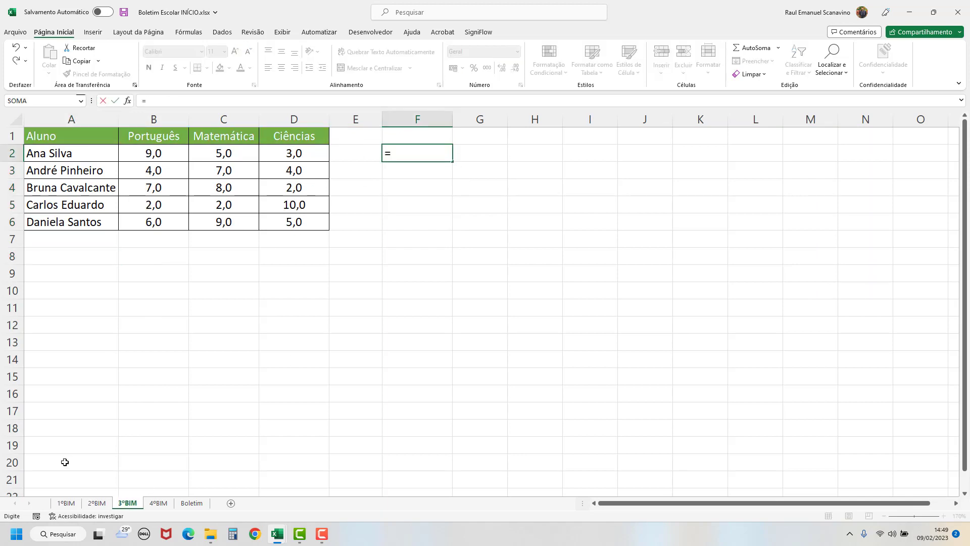
click(73, 504)
click(409, 154)
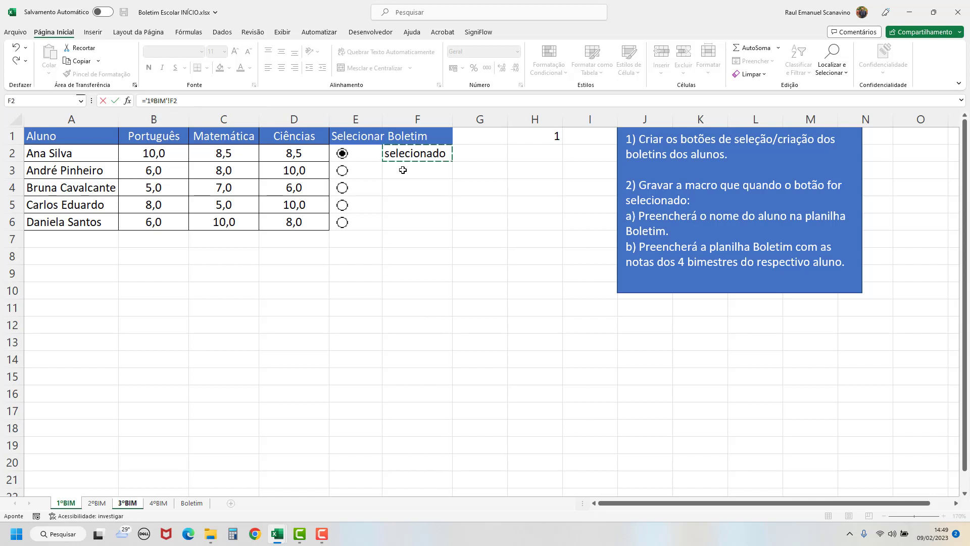
key(Return)
click(439, 151)
drag(452, 161, 445, 228)
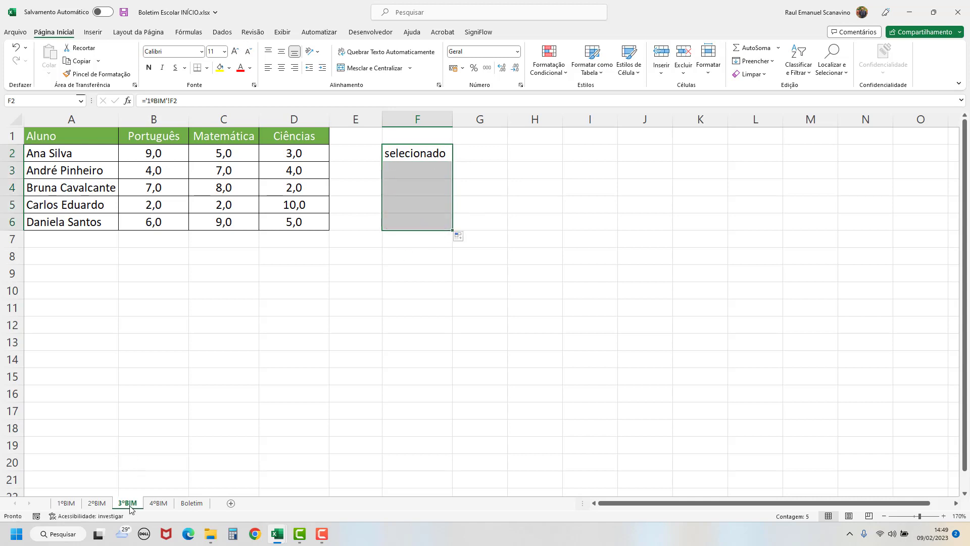
On the 4ºBIM sheet, link F2 to cell F2 of the 1ºBIM sheet and fill the reference down through F6.
click(159, 502)
click(413, 157)
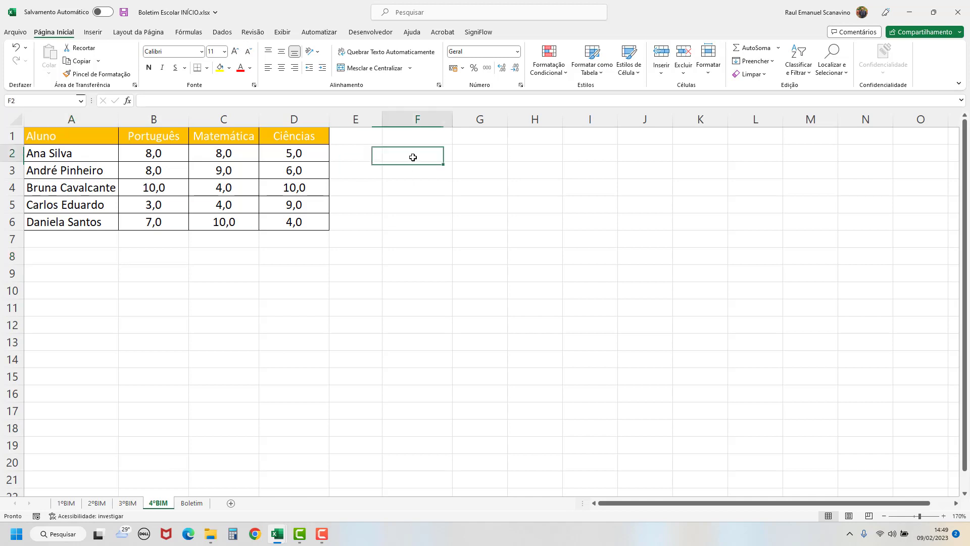
text(=)
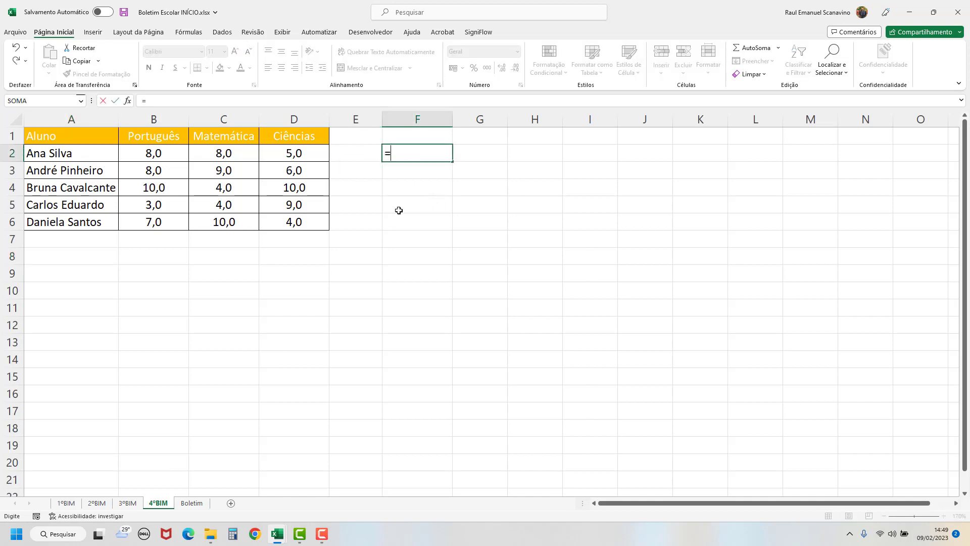
click(70, 503)
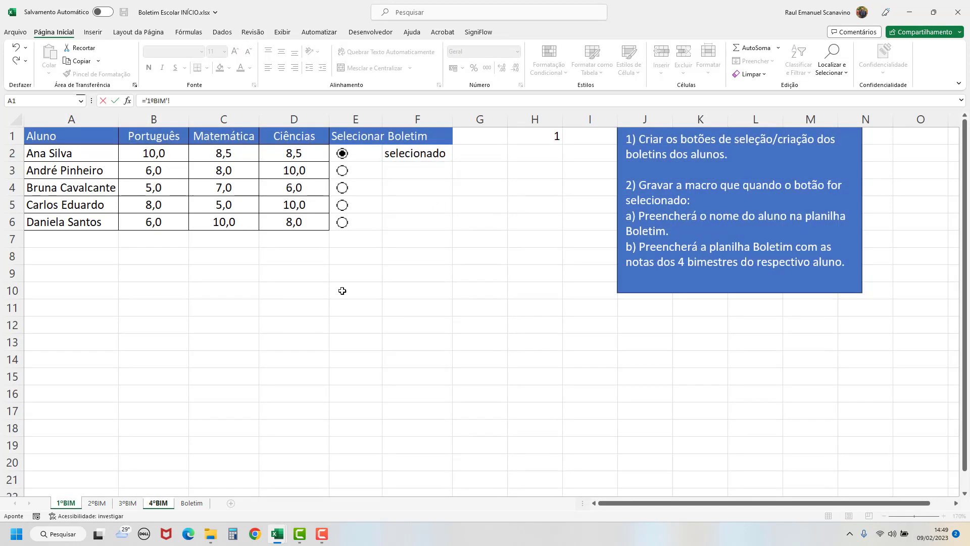
click(418, 155)
key(Return)
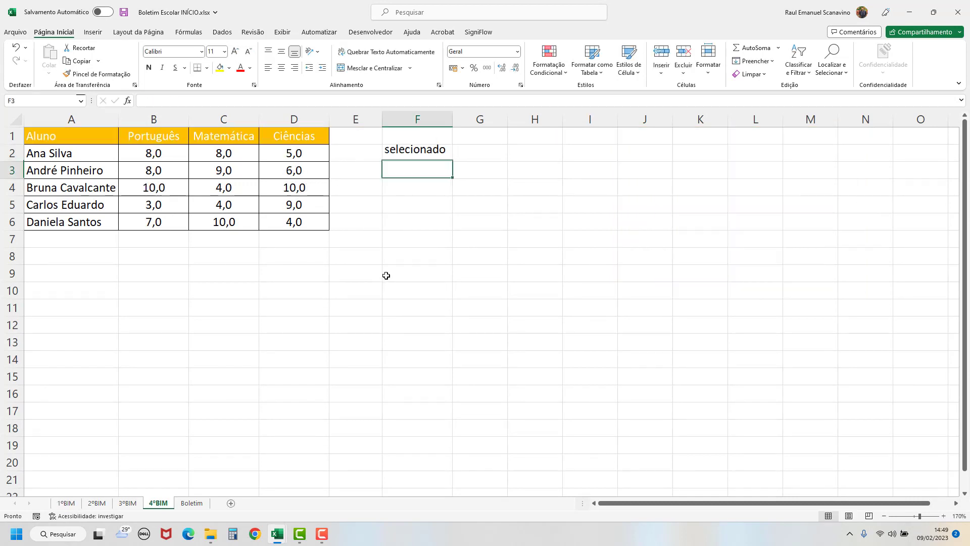
click(440, 152)
drag(454, 163, 441, 226)
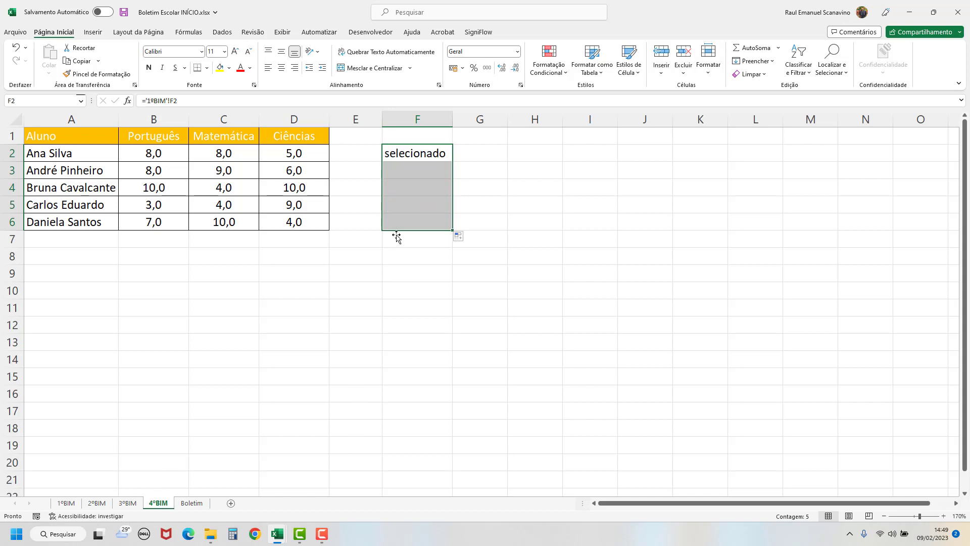
click(389, 259)
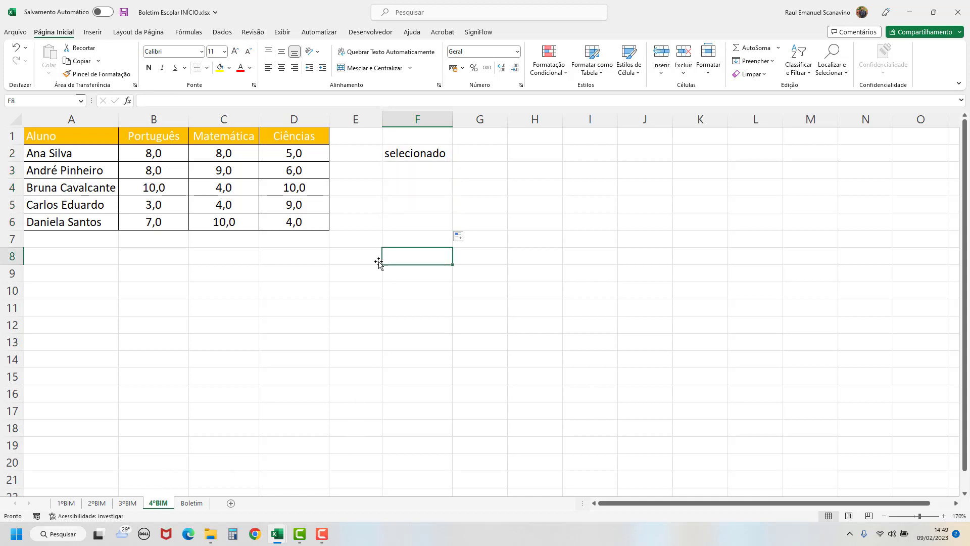
Select the last student's option button on 1ºBIM and check column F on the 2ºBIM, 3ºBIM and 4ºBIM sheets.
click(71, 503)
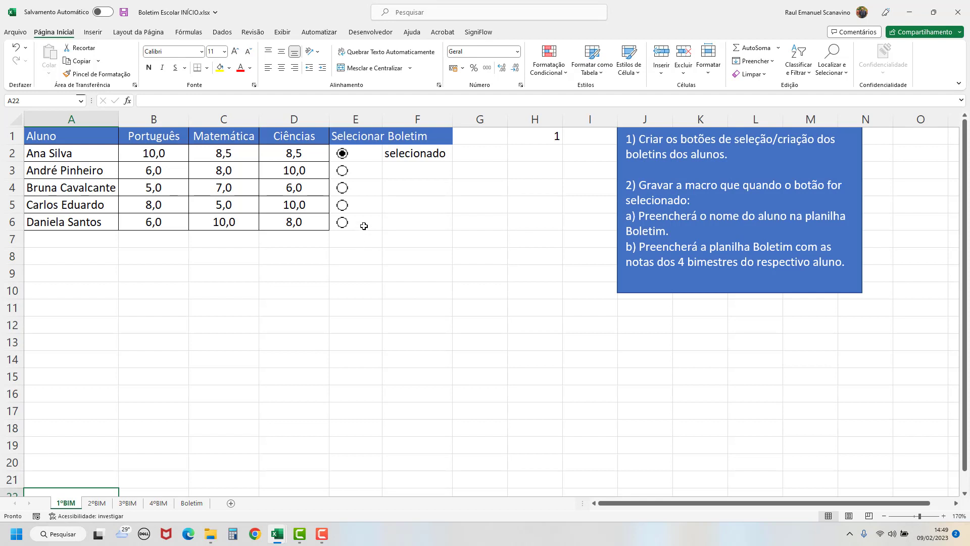
click(342, 223)
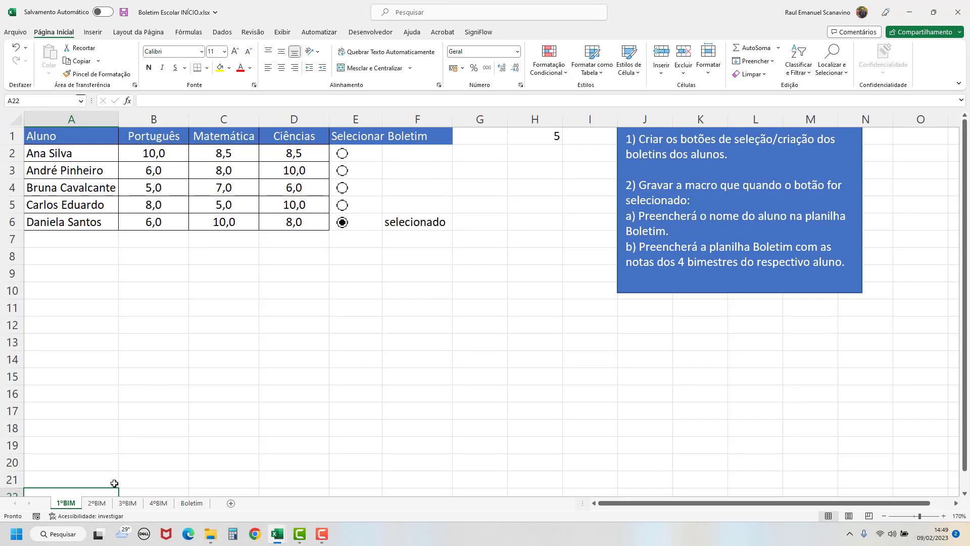
click(100, 504)
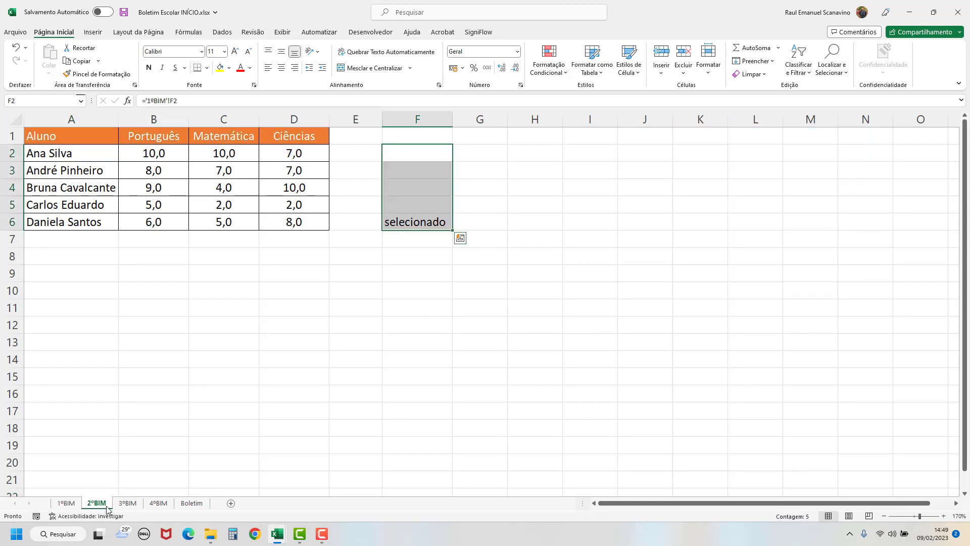
click(286, 289)
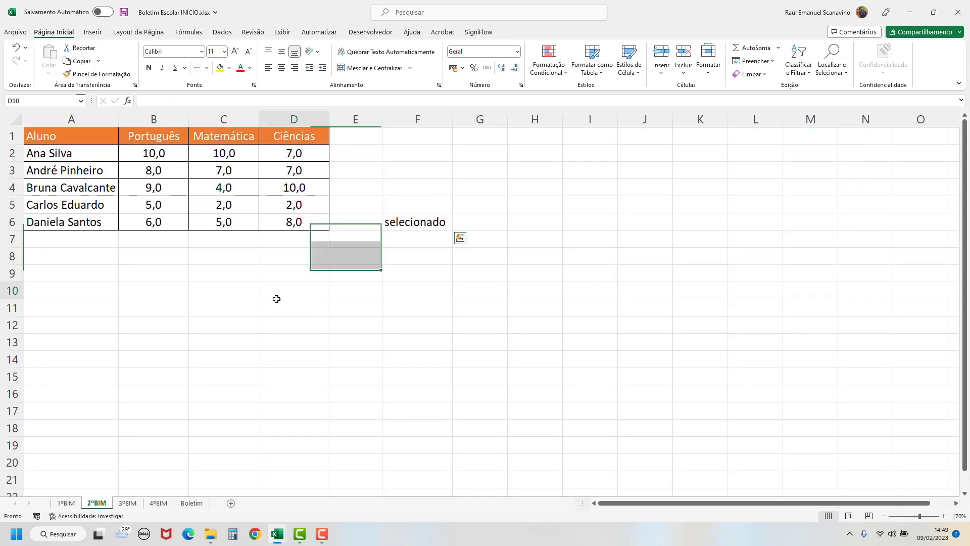
click(132, 503)
click(306, 292)
click(157, 502)
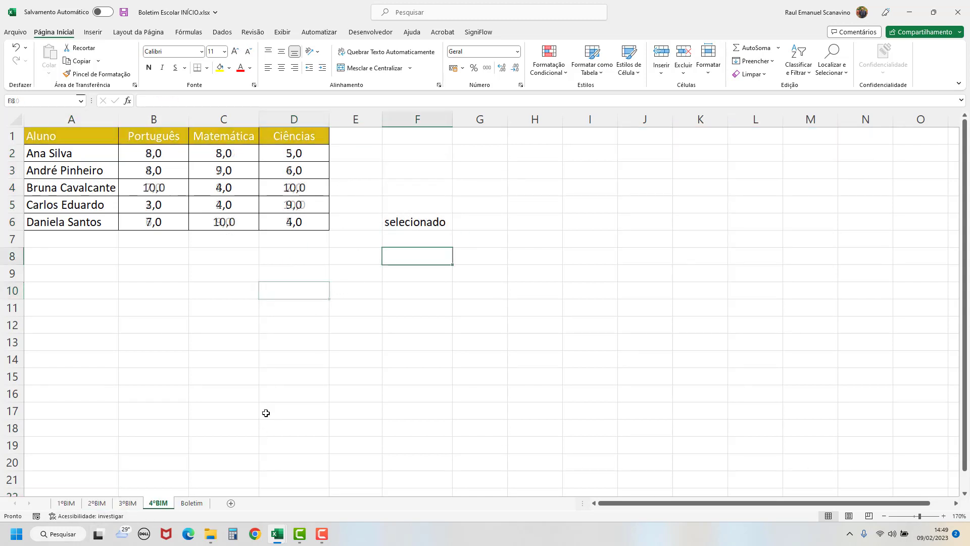
click(311, 289)
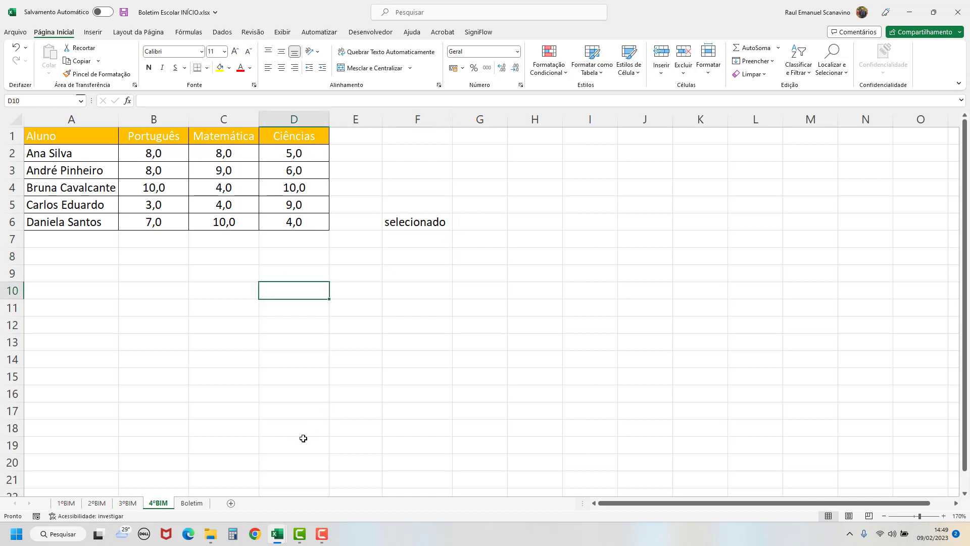
Review the Boletim sheet and select the first student's option button back on the 1ºBIM sheet.
click(193, 502)
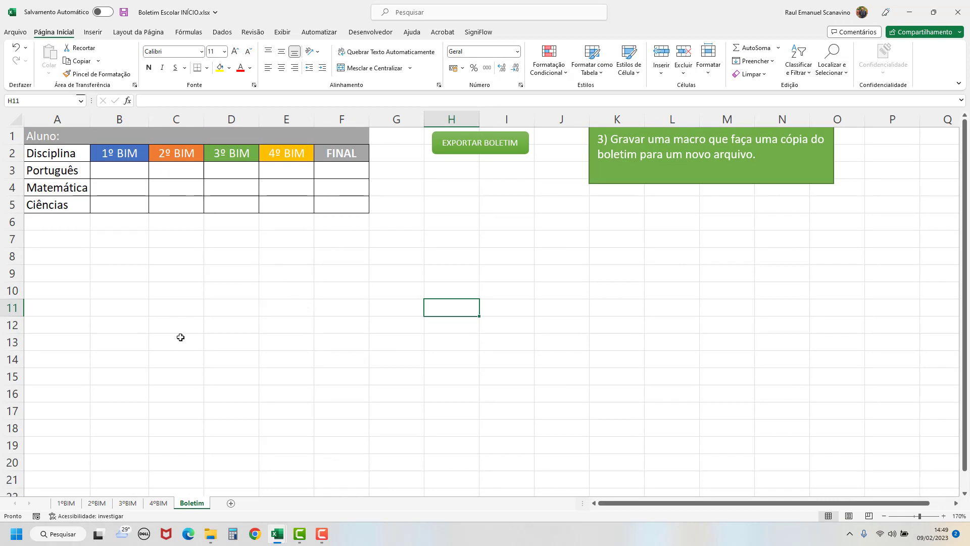
click(66, 504)
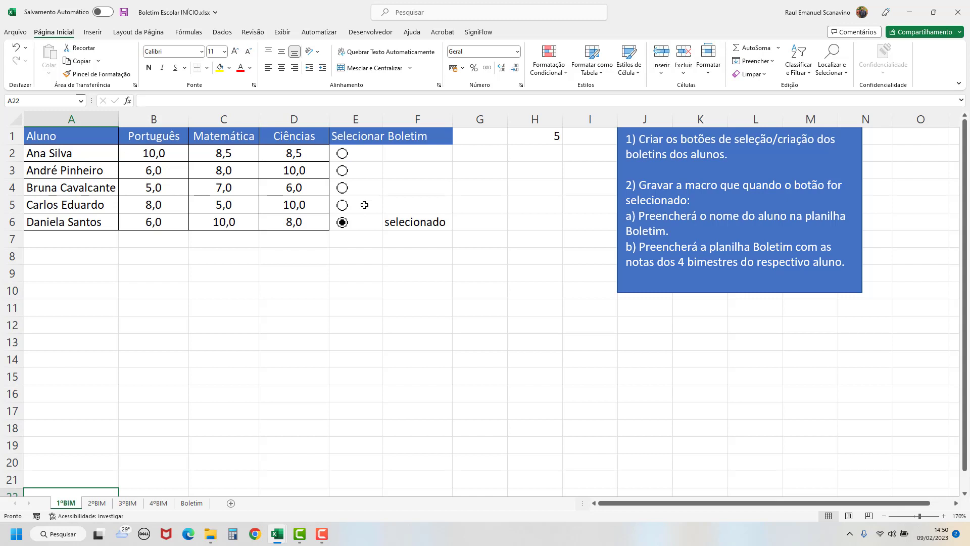
click(343, 153)
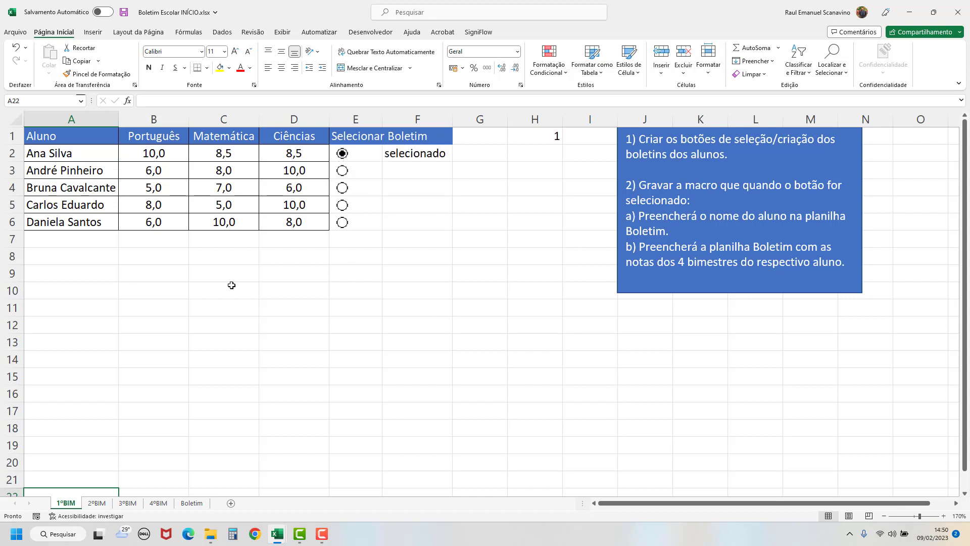
Start recording a macro named Selecionar, stored in this workbook.
click(374, 34)
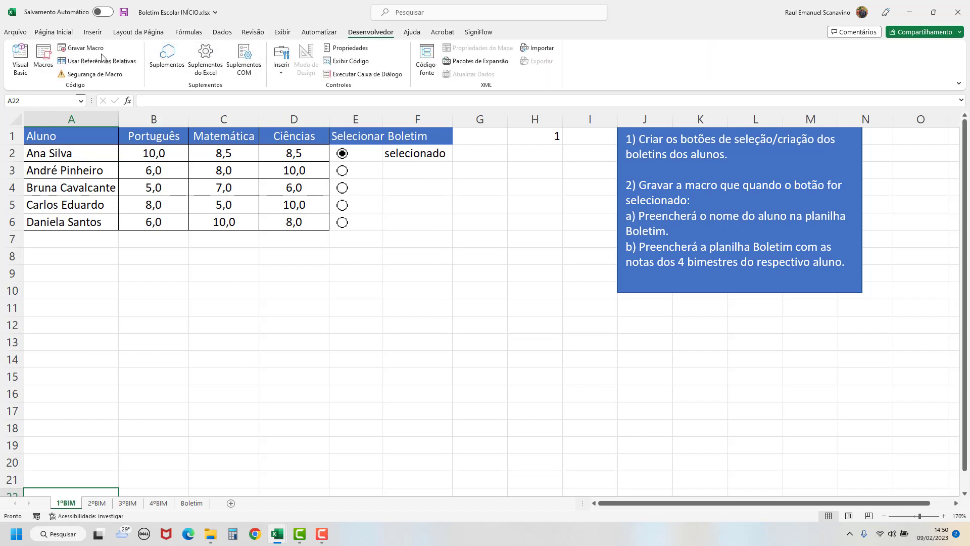
key(ctrl)
key(ctrl)
key(ctrl)
key(ctrl)
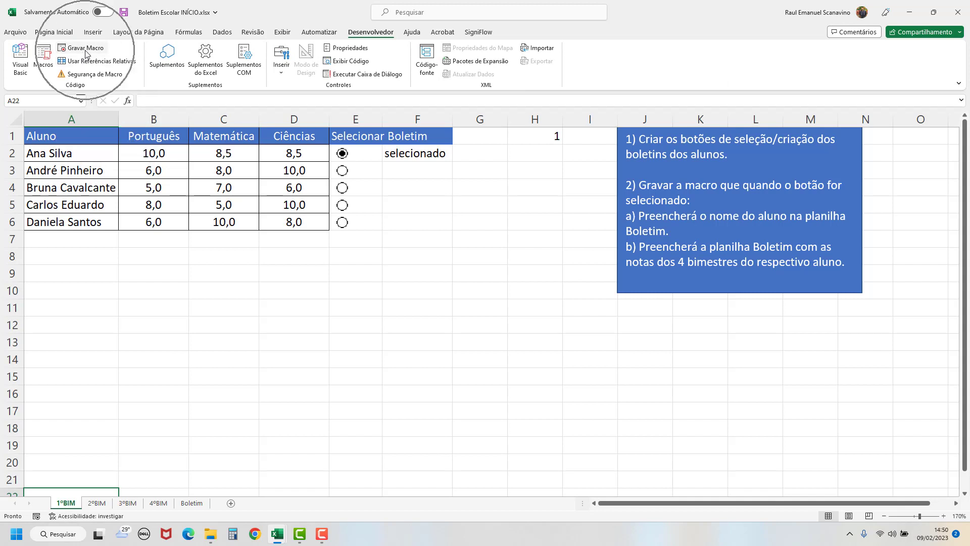
key(ctrl)
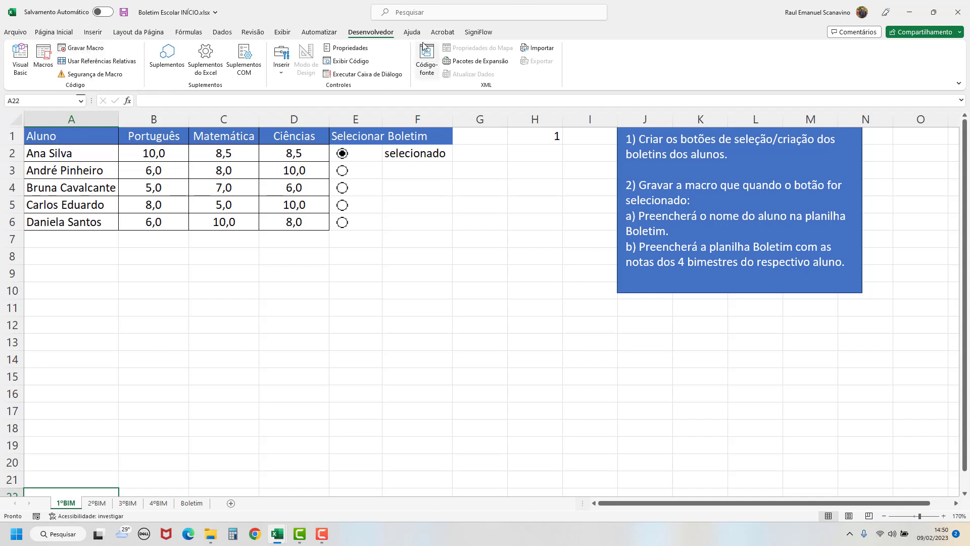
click(77, 49)
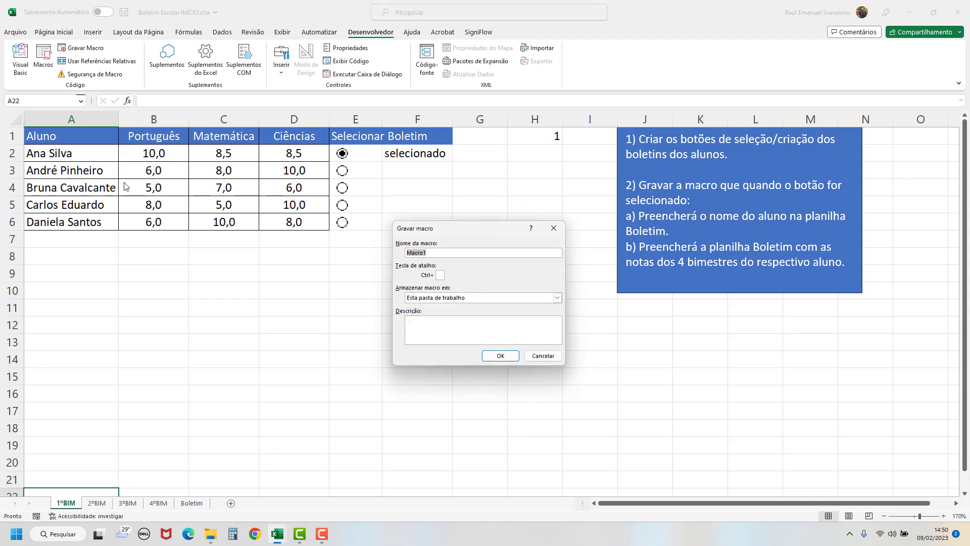
drag(447, 228, 444, 268)
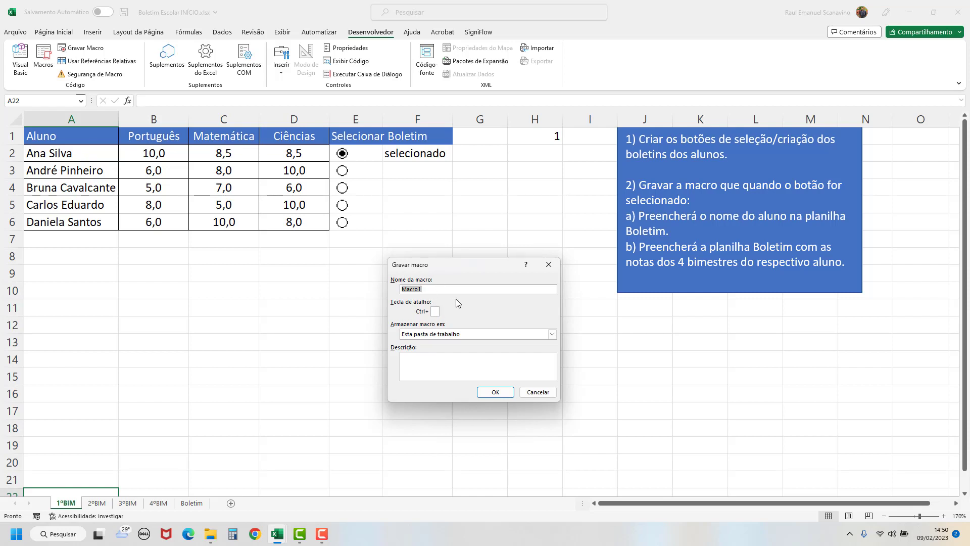
text(Selecionar)
click(495, 393)
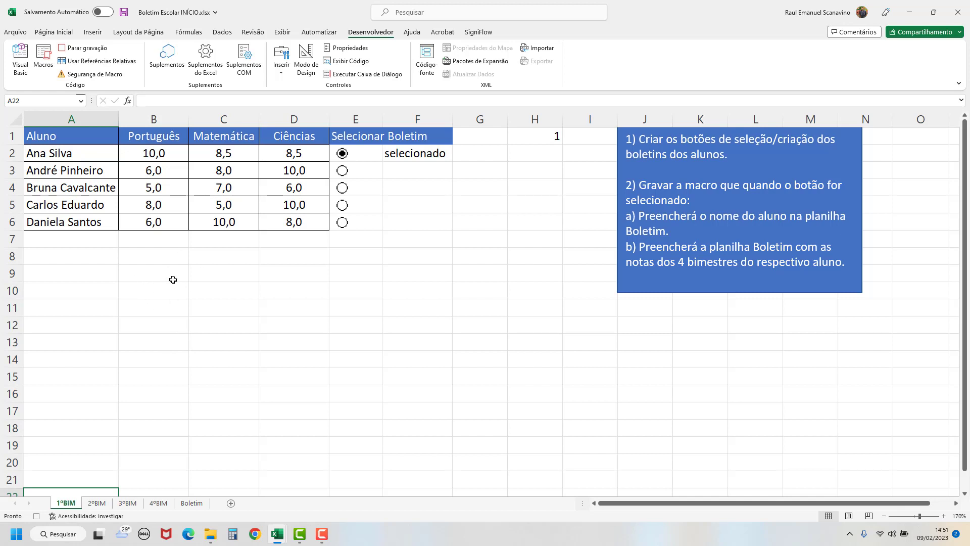
From cell A1 of the 1ºBIM sheet, open Find with its options expanded and enter "selecionado" as the search text.
click(71, 138)
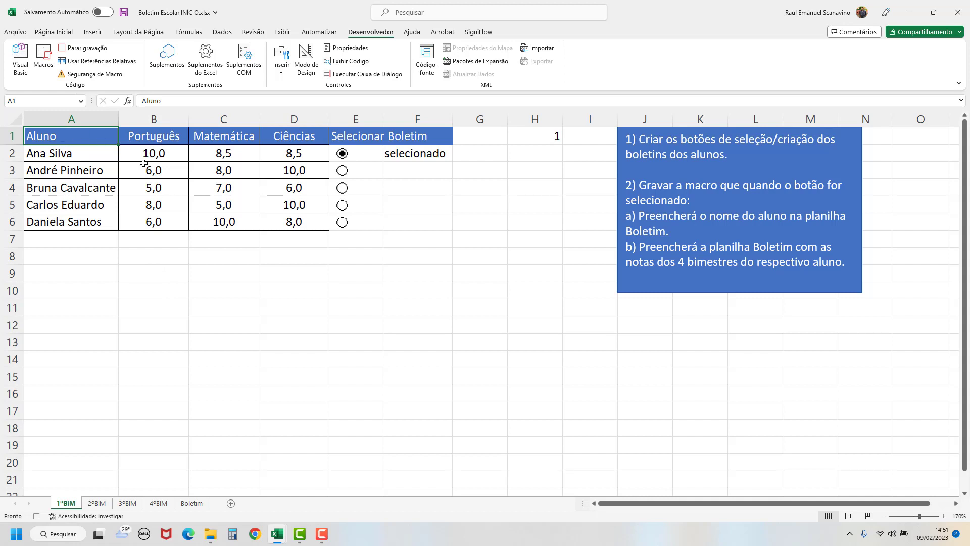
click(59, 33)
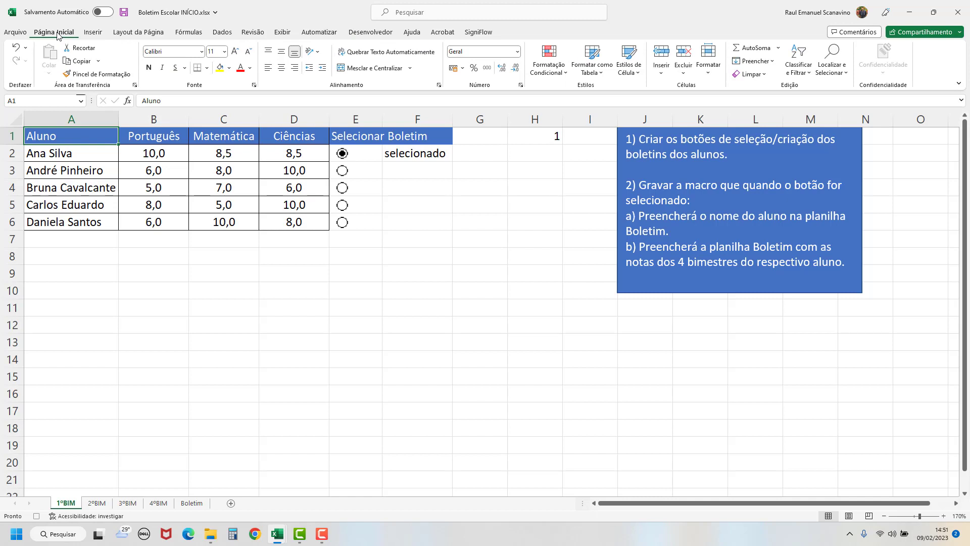
click(842, 57)
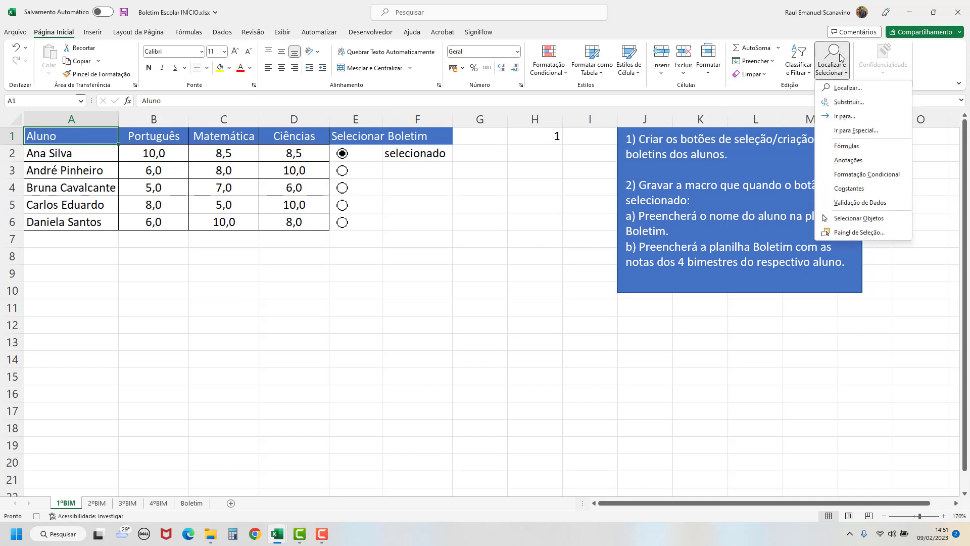
click(848, 87)
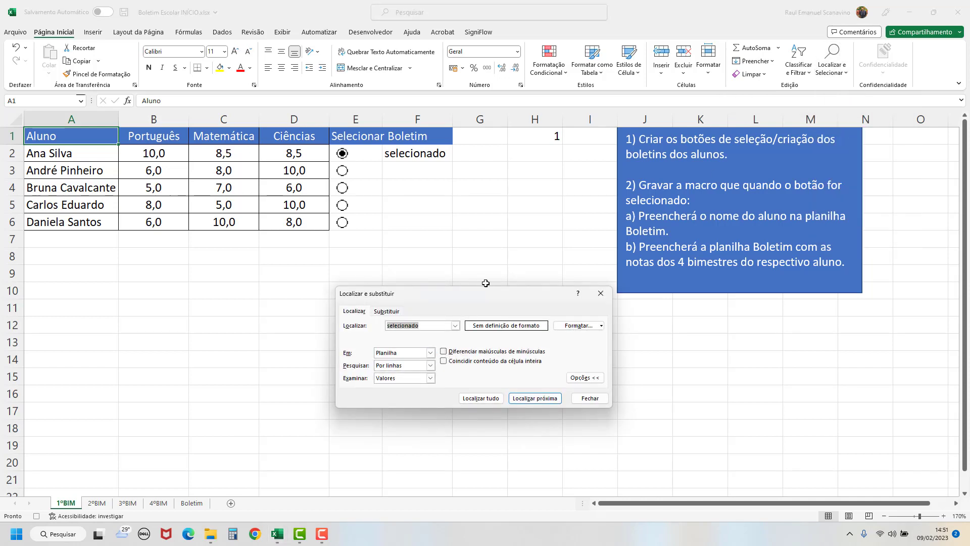
drag(474, 296, 645, 177)
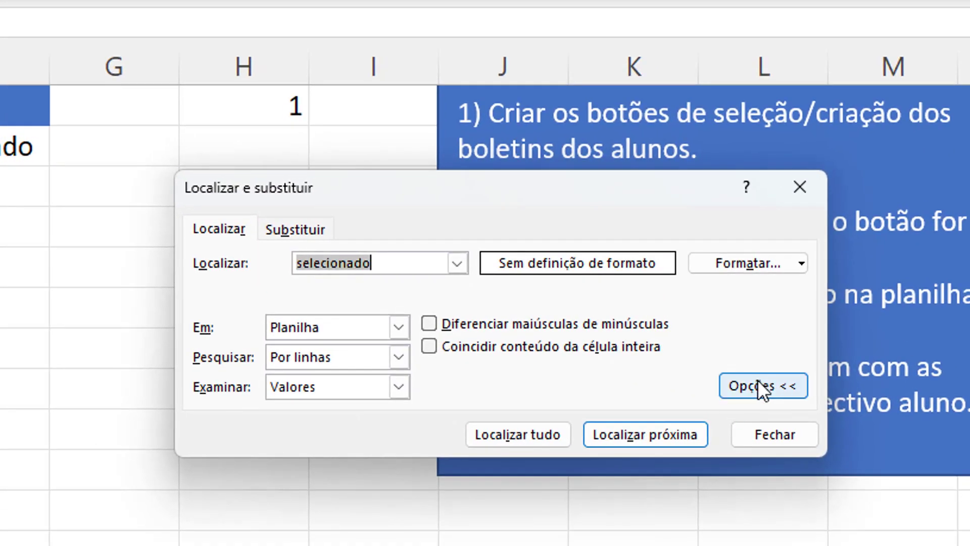
click(758, 383)
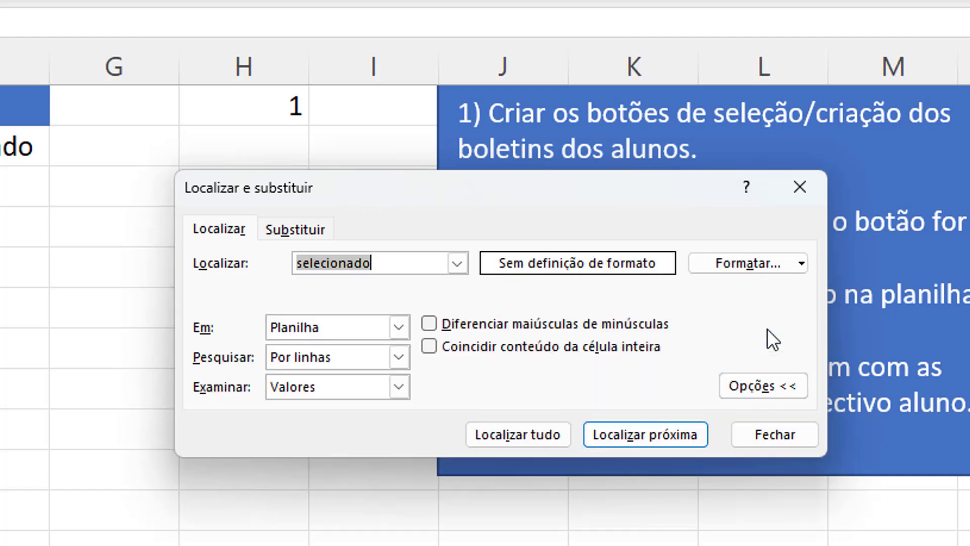
click(768, 329)
text(selecionad)
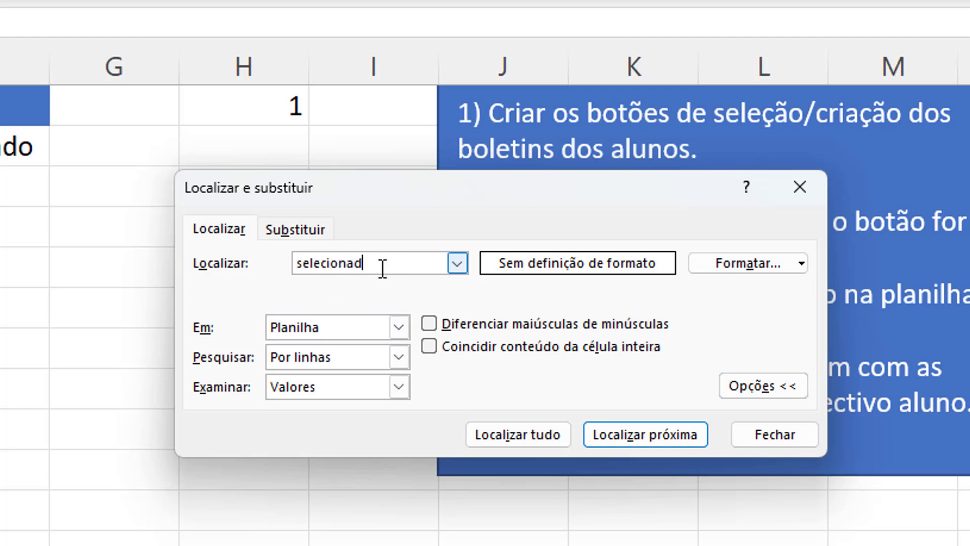
text(o)
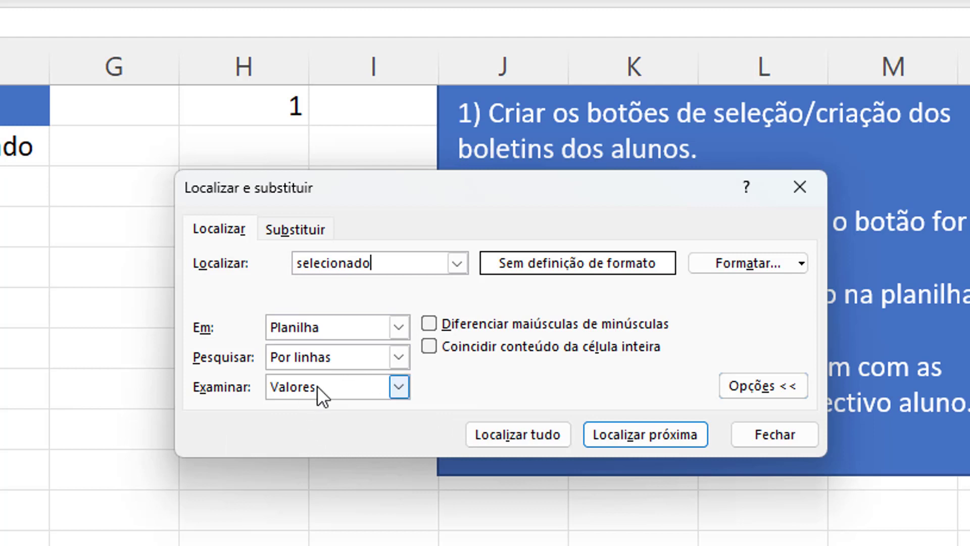
Set the search to look in Valores, find the next "selecionado" cell on 1ºBIM, and close Find.
click(345, 390)
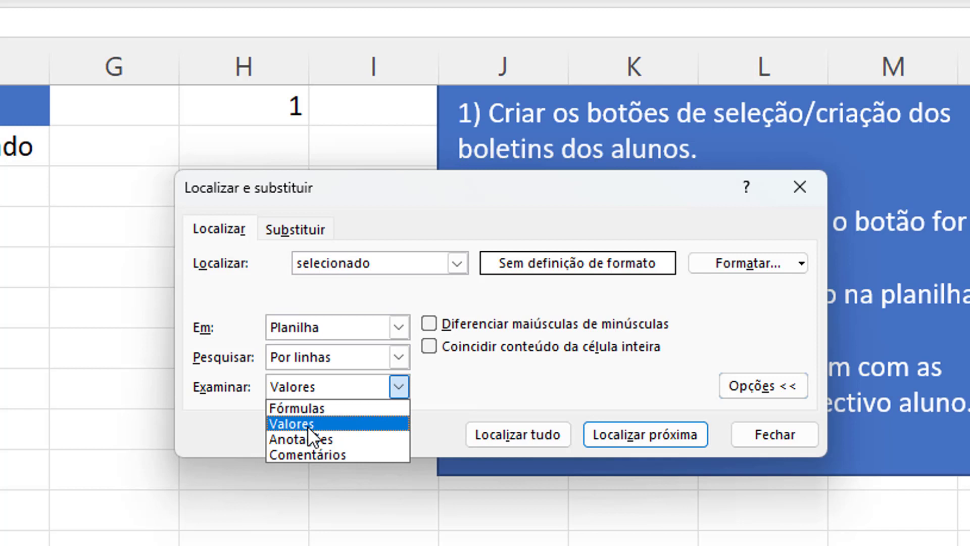
click(308, 407)
click(299, 393)
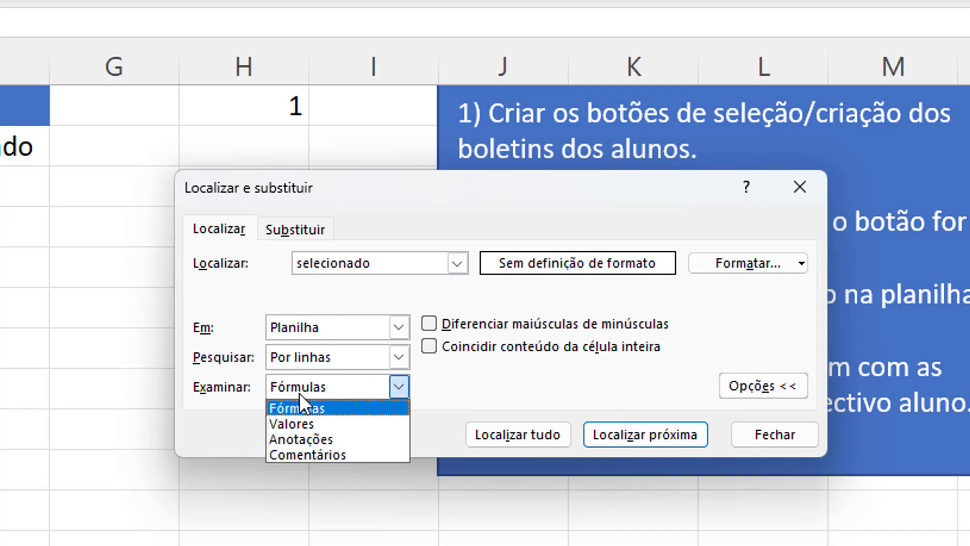
click(298, 423)
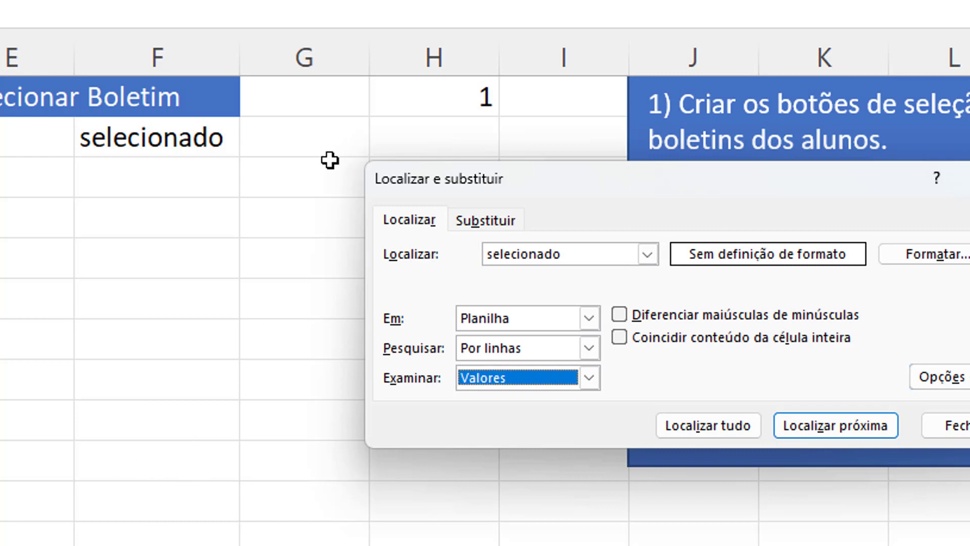
drag(494, 191, 516, 218)
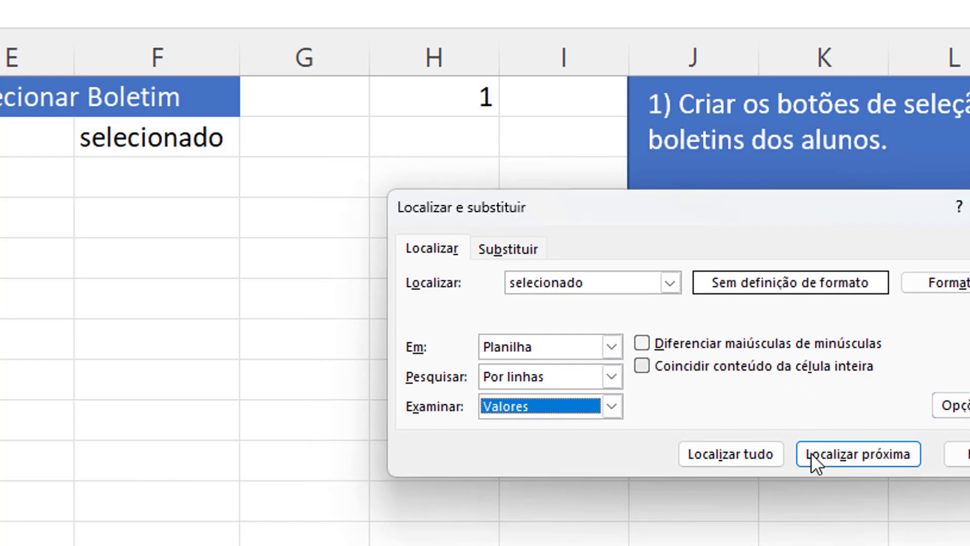
click(844, 457)
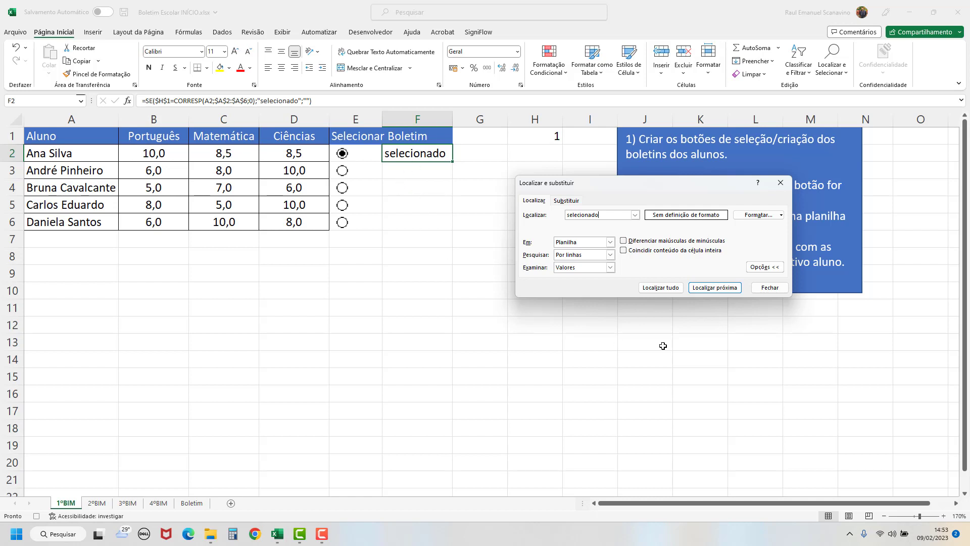
click(769, 288)
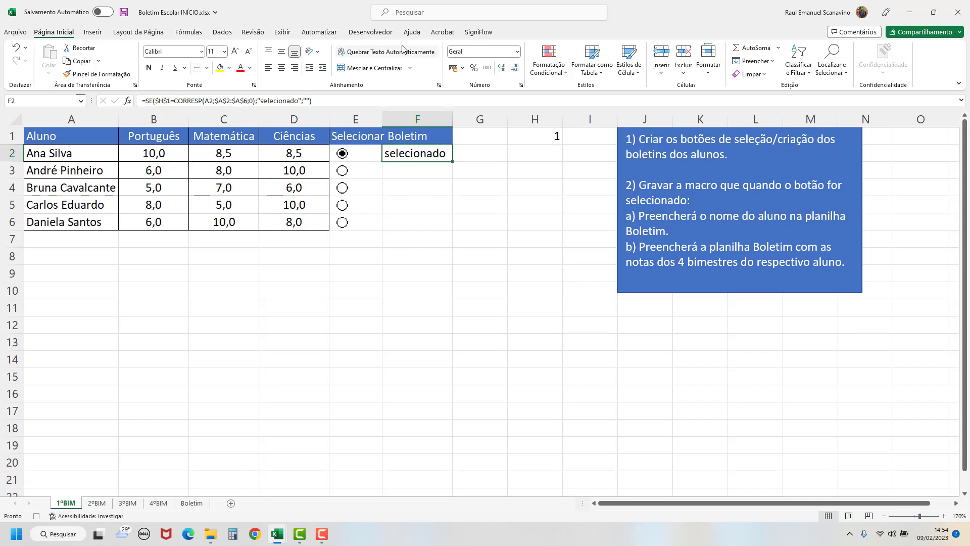
Turn on relative references for the macro, move five cells left from the found cell to the student's name, and copy it.
click(372, 32)
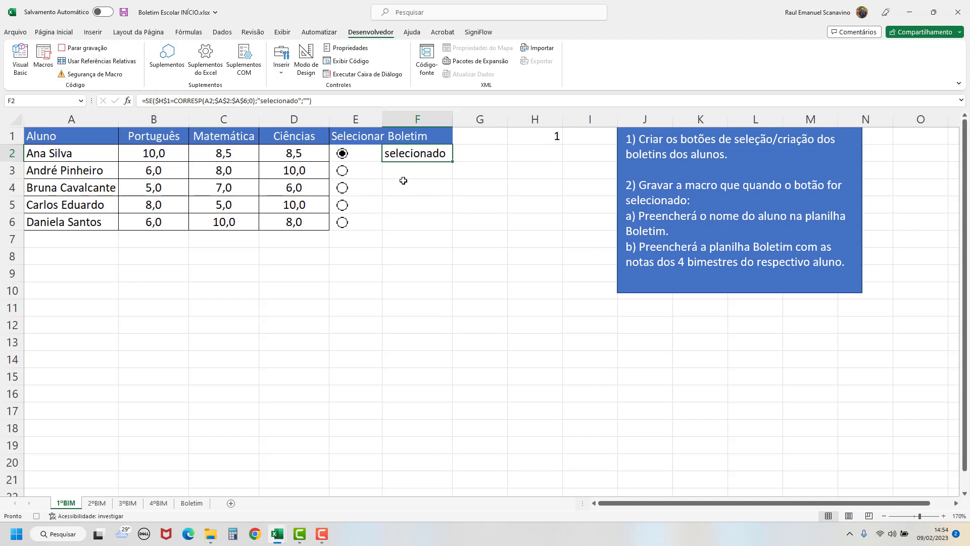
click(94, 63)
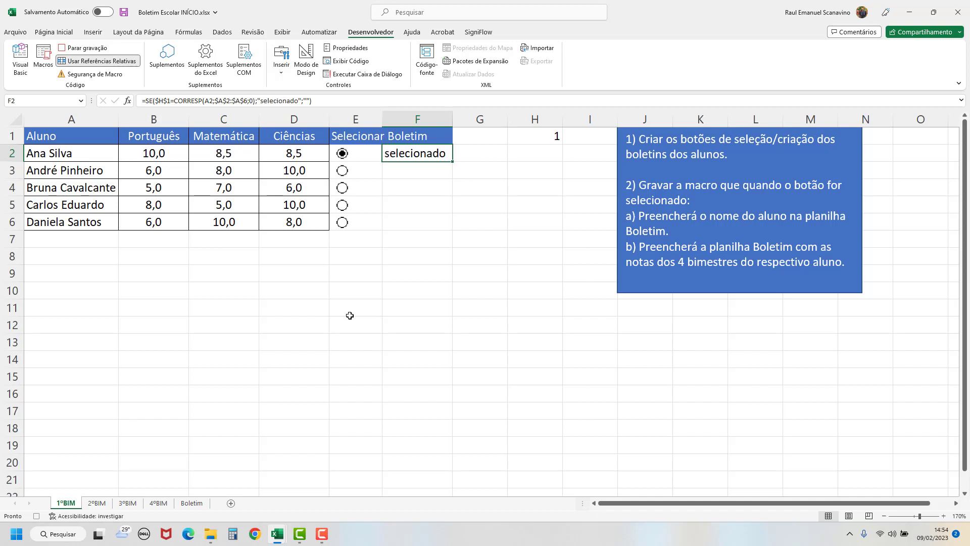
key(Left)
key(Left)
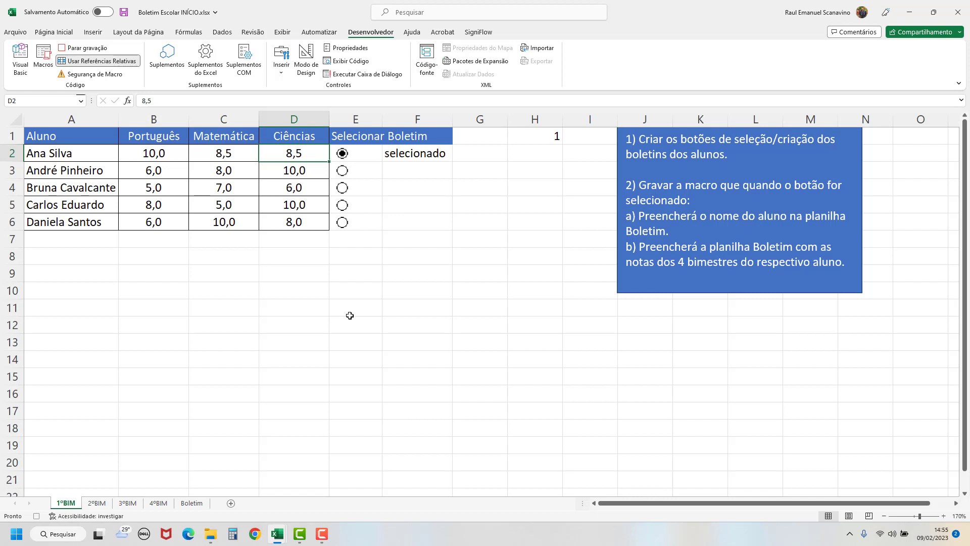
key(Left)
key(Left)
key(Left)
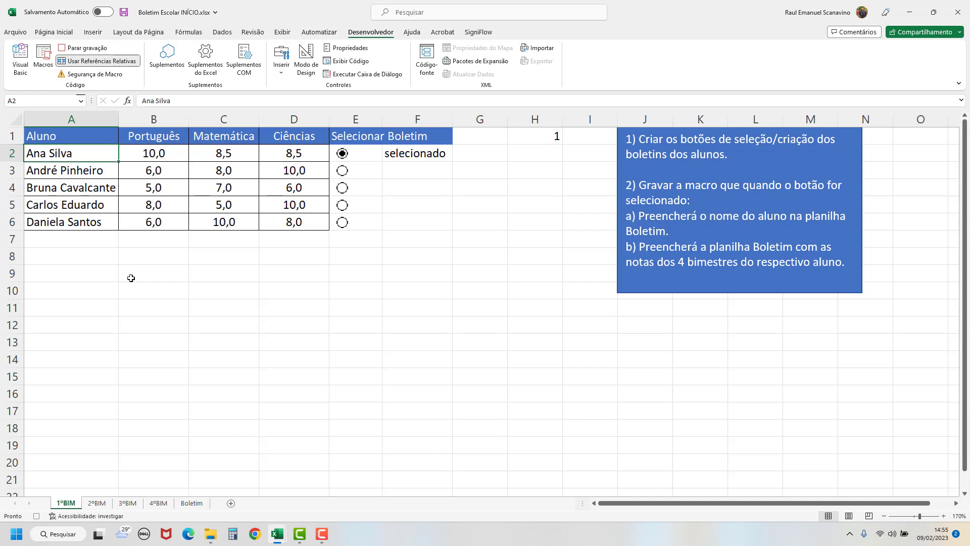
key(ctrl+c)
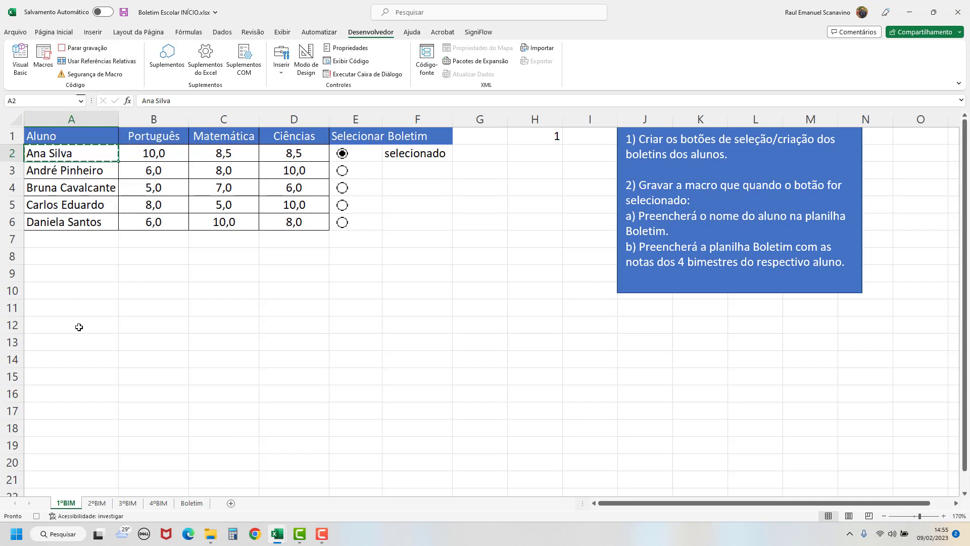
With relative references off, paste the copied student name as values into cell B1 of the Boletim sheet.
click(192, 503)
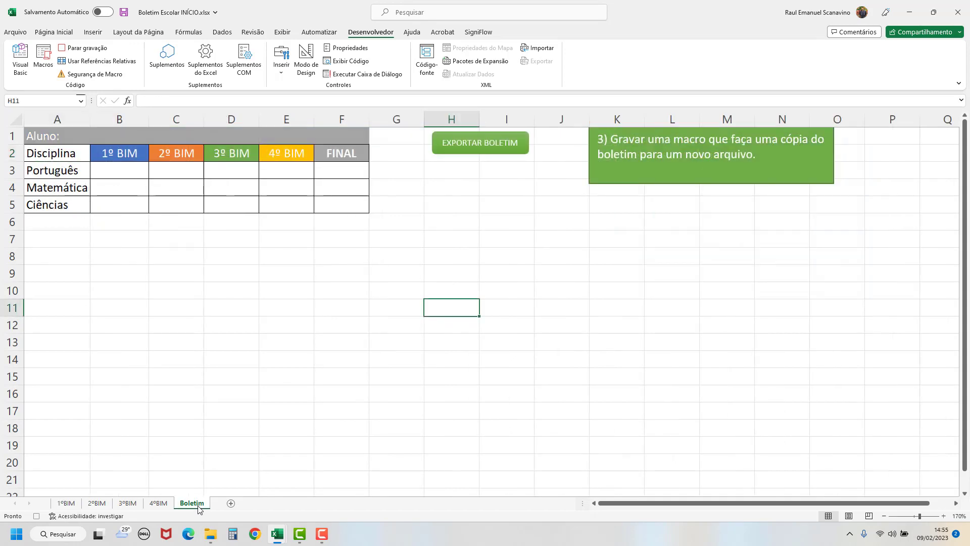
click(113, 135)
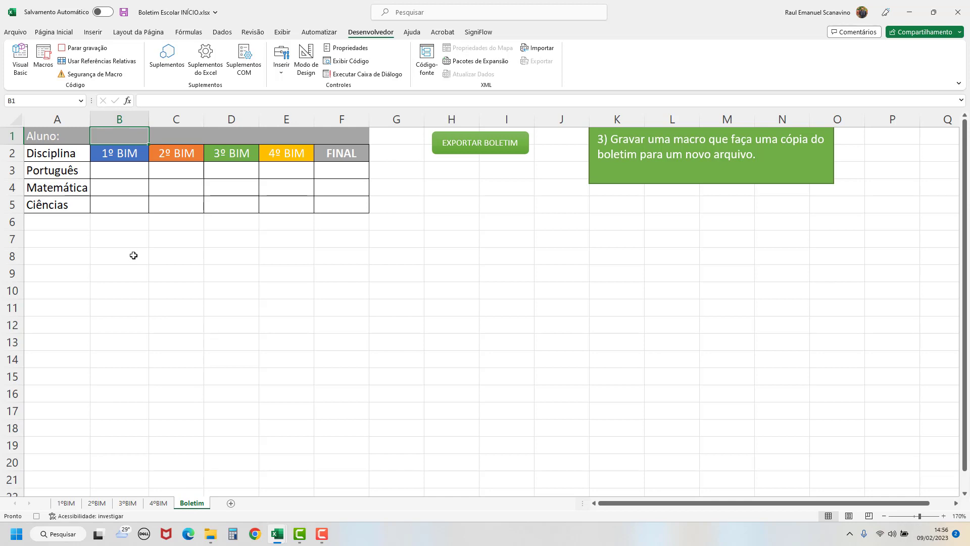
click(57, 34)
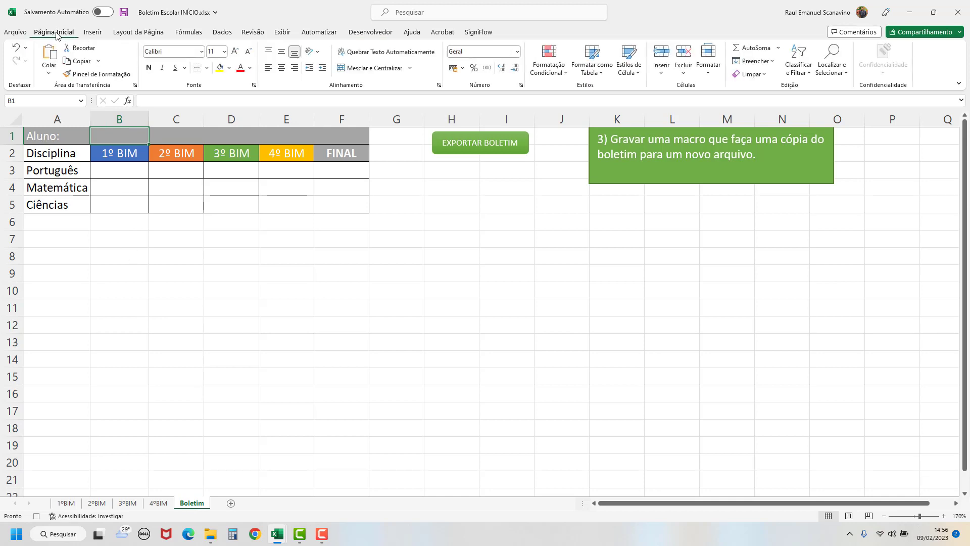
click(49, 76)
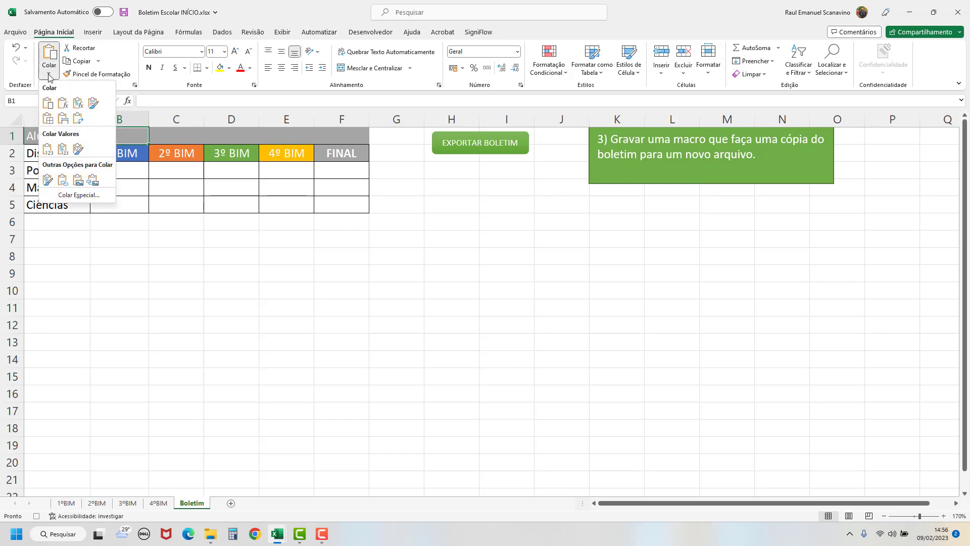
click(49, 150)
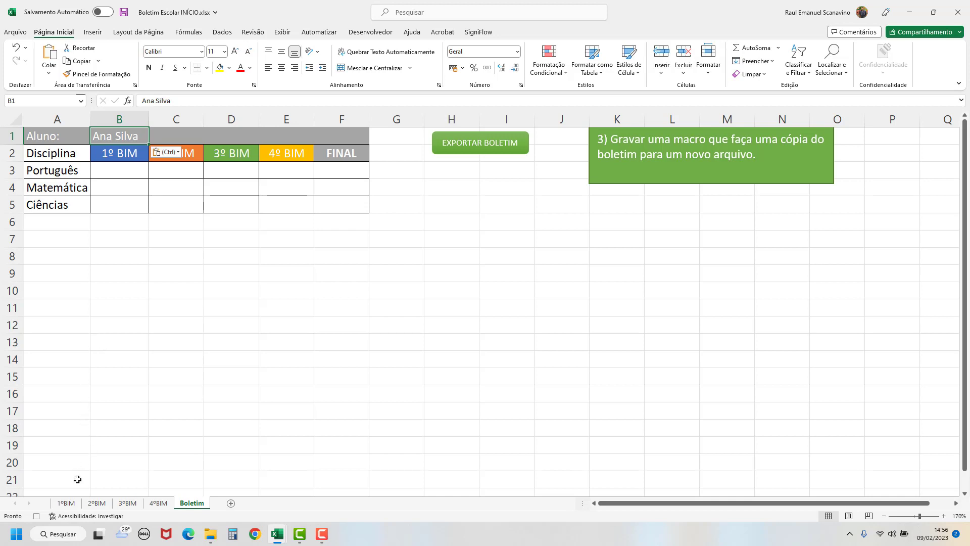
Back on 1ºBIM, clear the copy selection, turn on relative references, and copy the selected student's three subject grades.
click(67, 504)
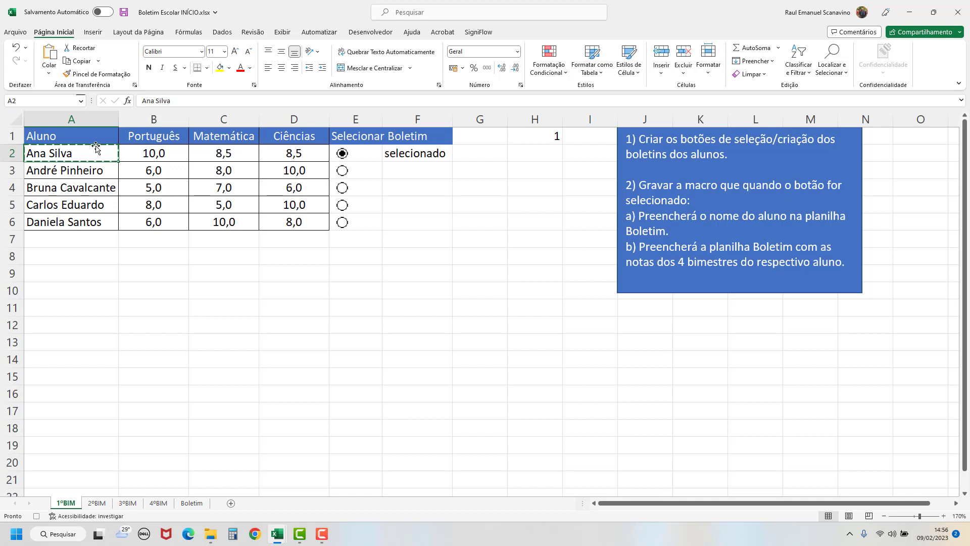
key(Escape)
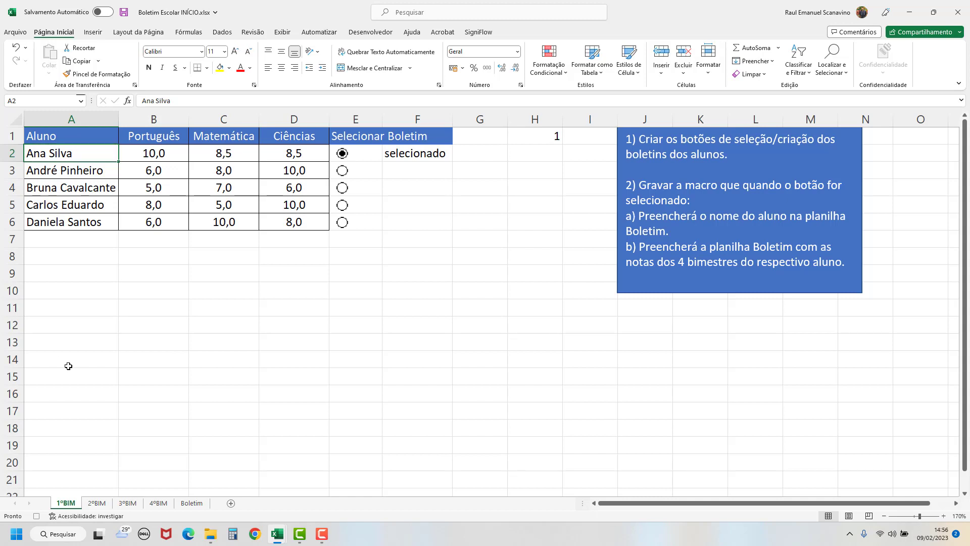
click(380, 33)
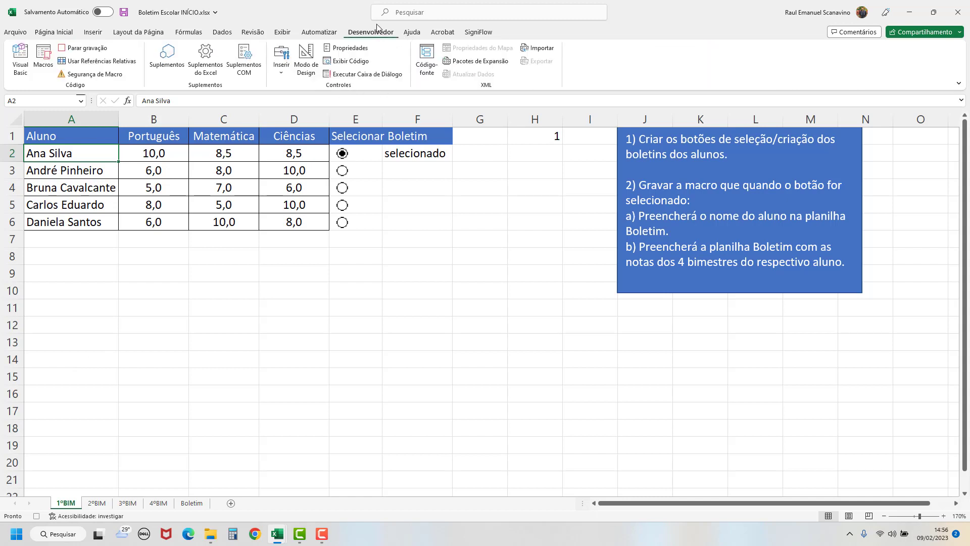
click(122, 65)
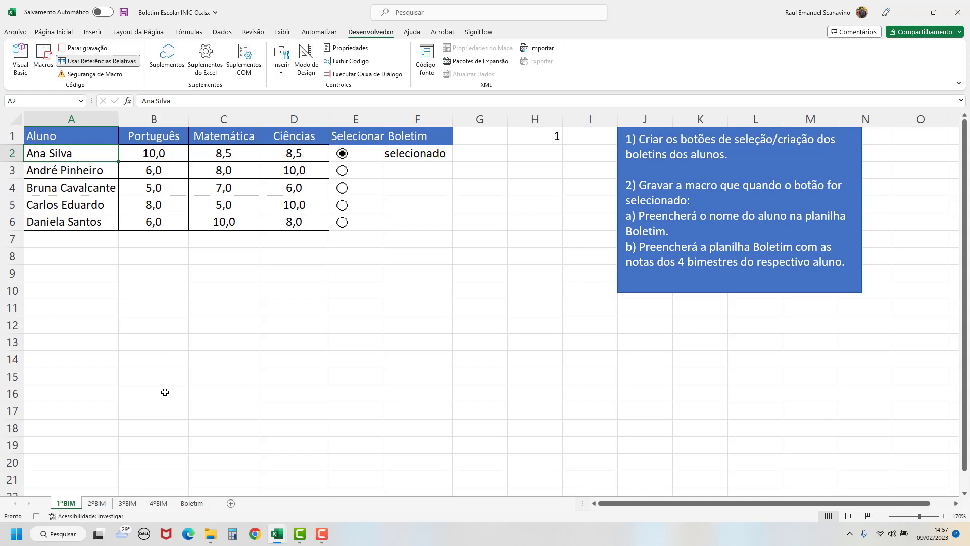
key(Right)
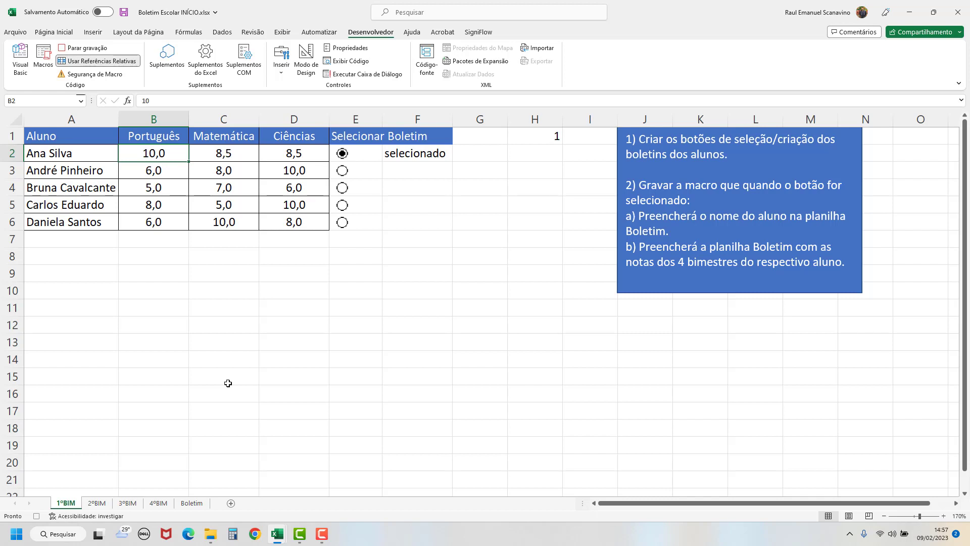
key(ctrl+shift+Right)
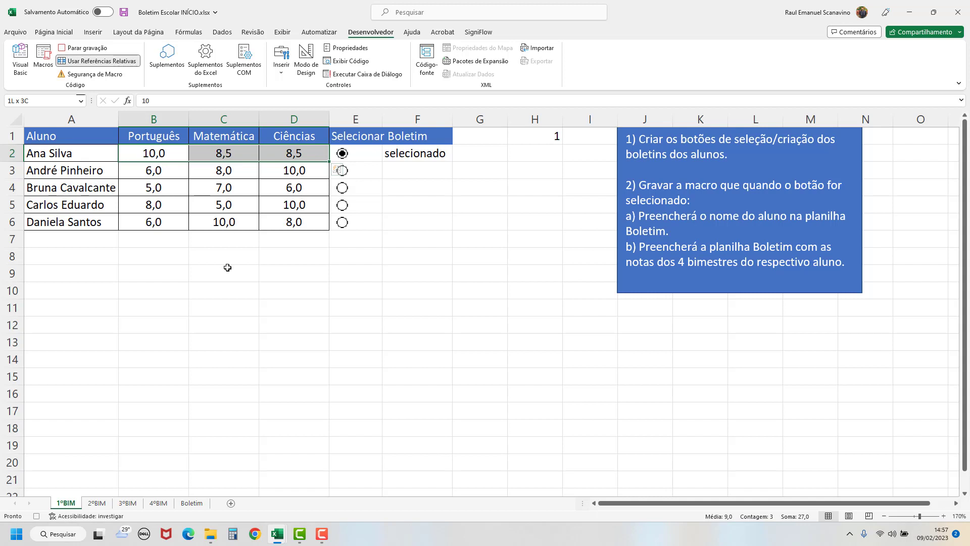
key(ctrl+c)
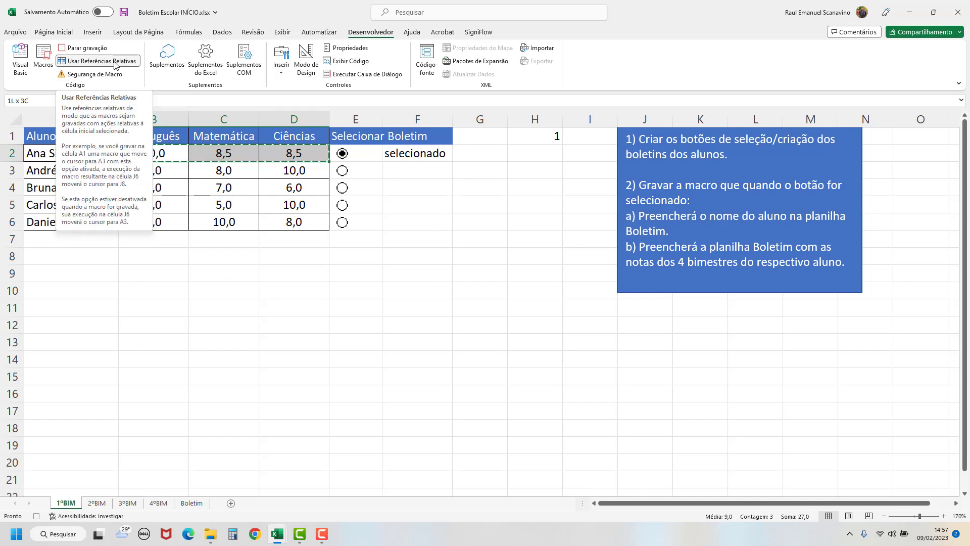
With relative references off, paste the copied grades transposed into the 1º BIM column of Boletim, starting at B3.
click(192, 503)
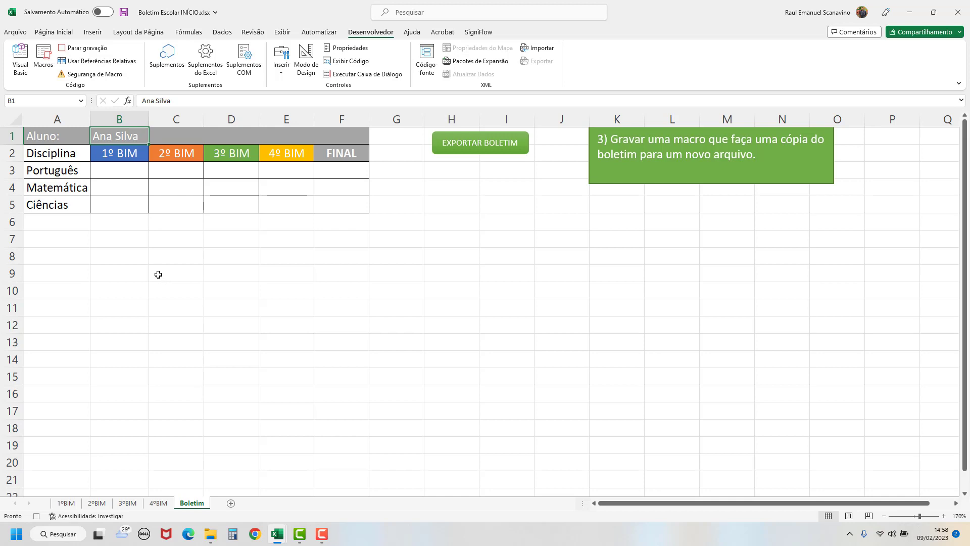
click(121, 171)
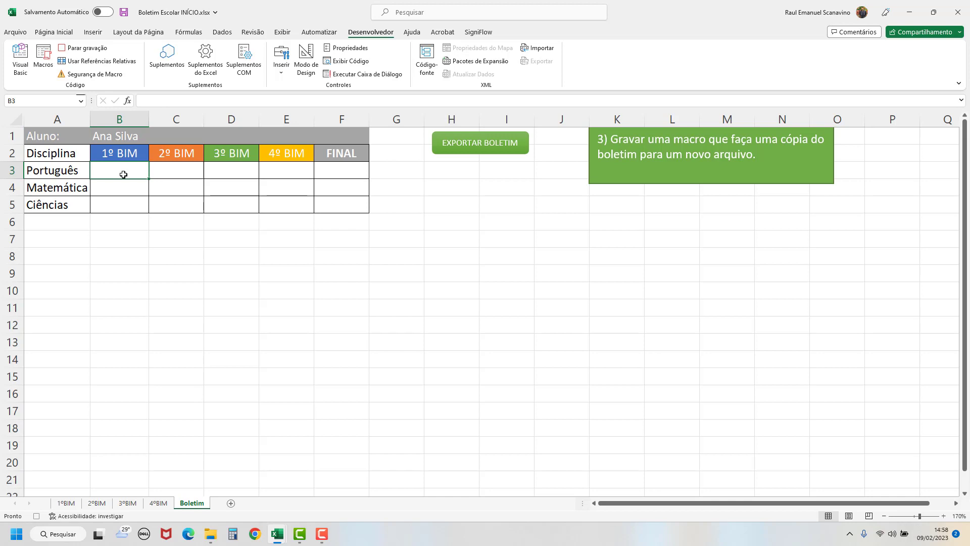
click(53, 32)
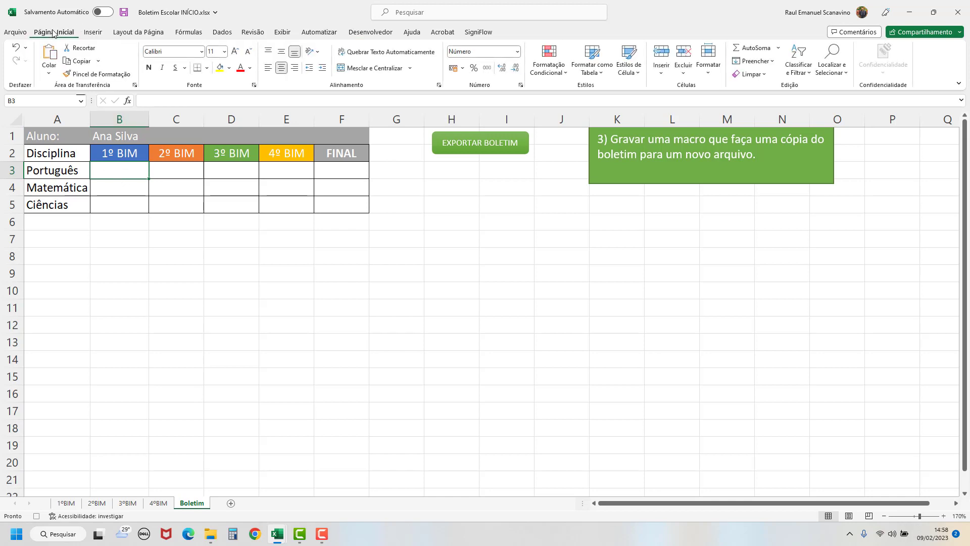
click(48, 74)
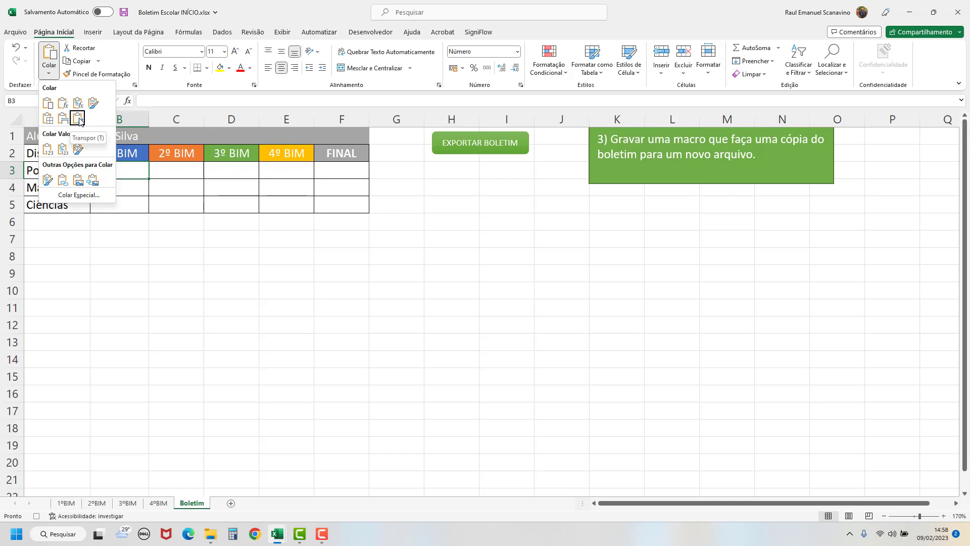
click(78, 117)
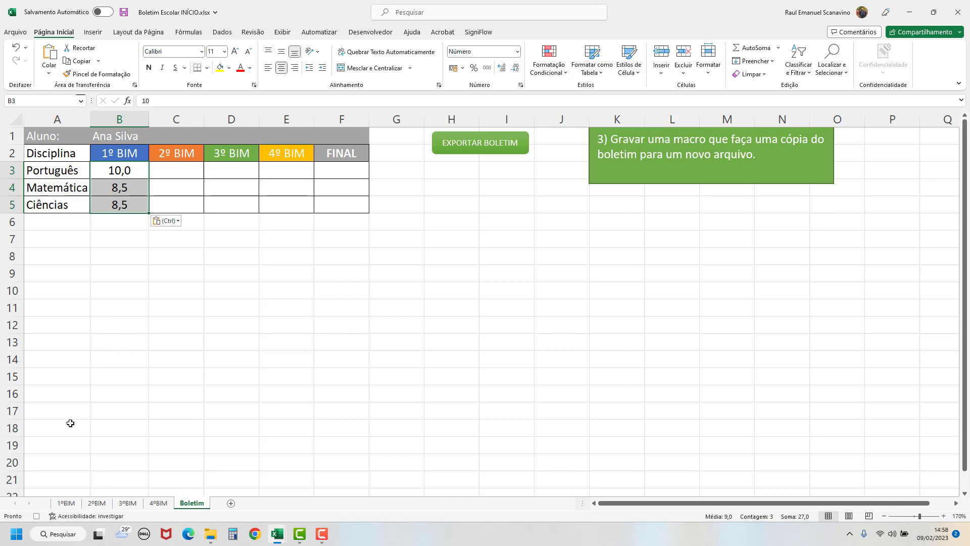
On the 2ºBIM sheet, start from cell A1, find the next "selecionado" cell by value, and close Find.
click(97, 504)
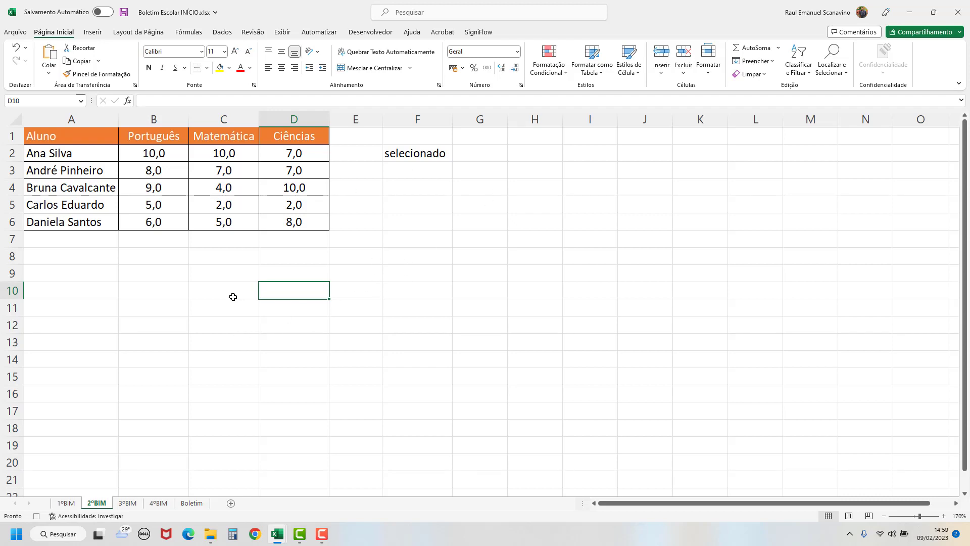
click(60, 137)
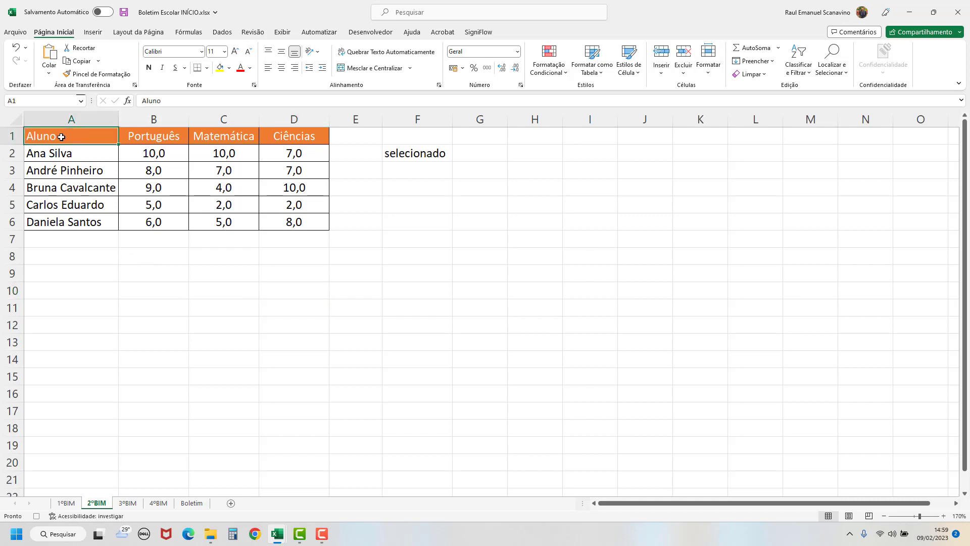
click(373, 33)
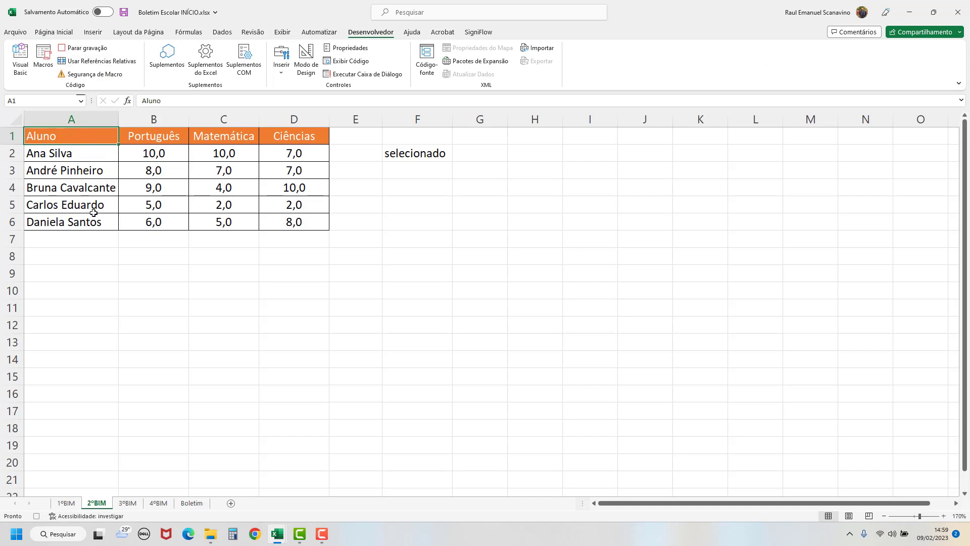
click(57, 33)
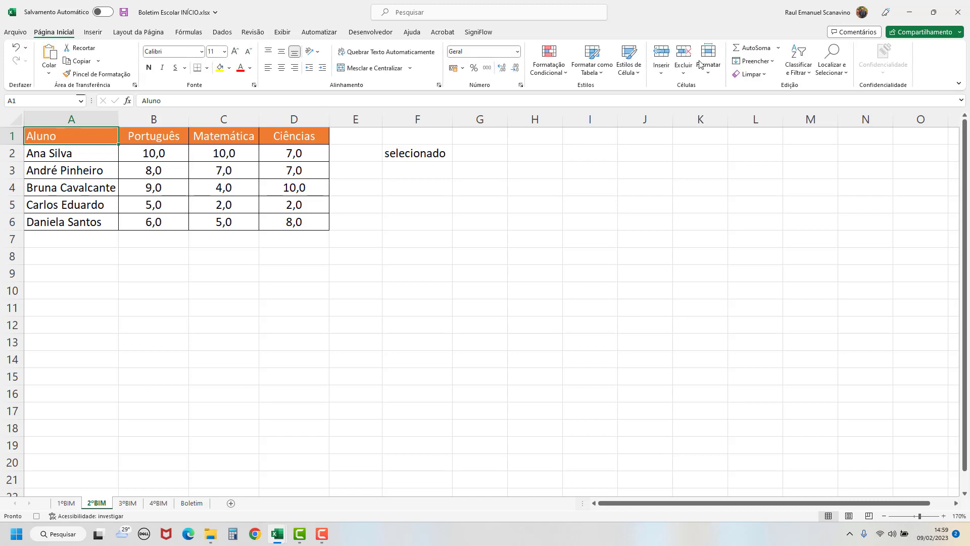
click(832, 59)
click(856, 88)
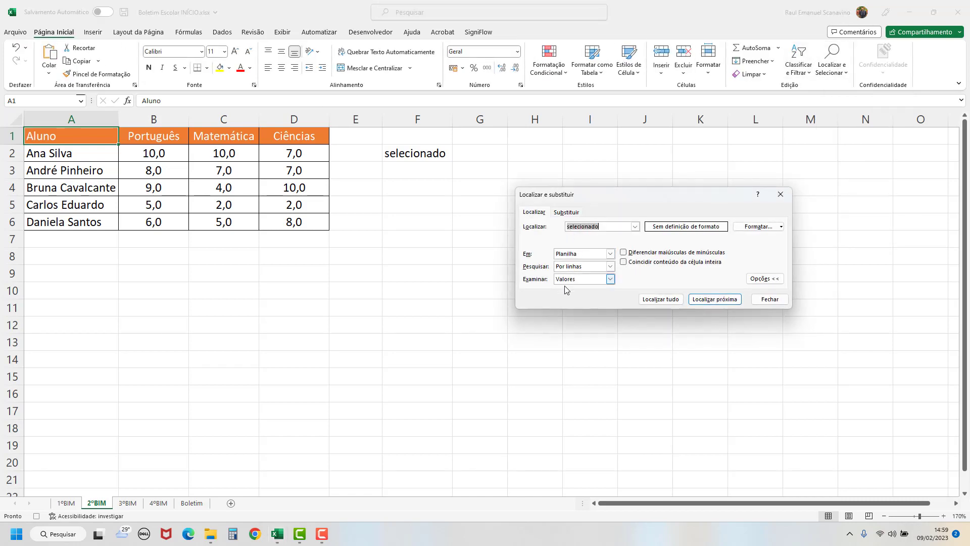
click(725, 300)
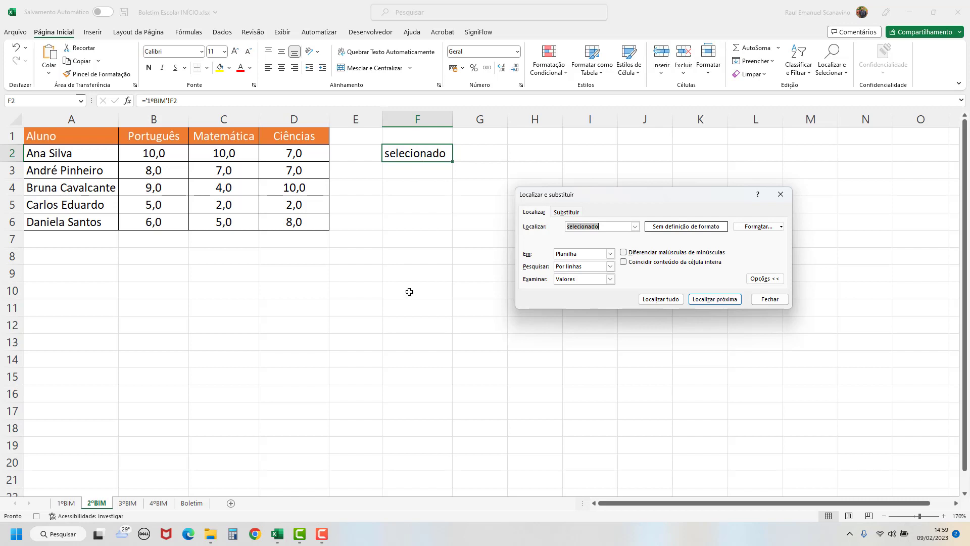
click(769, 300)
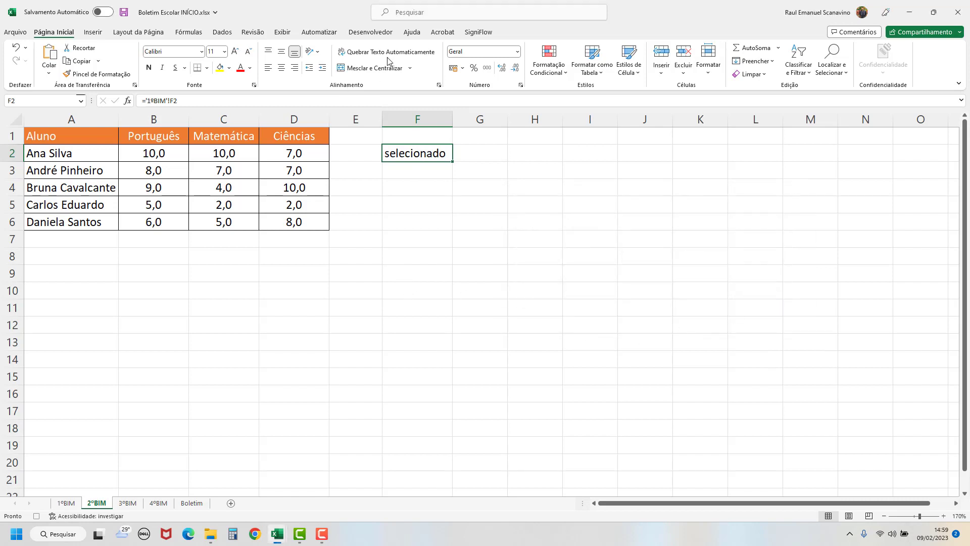
On 2ºBIM, turn on relative references and copy the selected student's three subject grades, B2:D2.
click(373, 33)
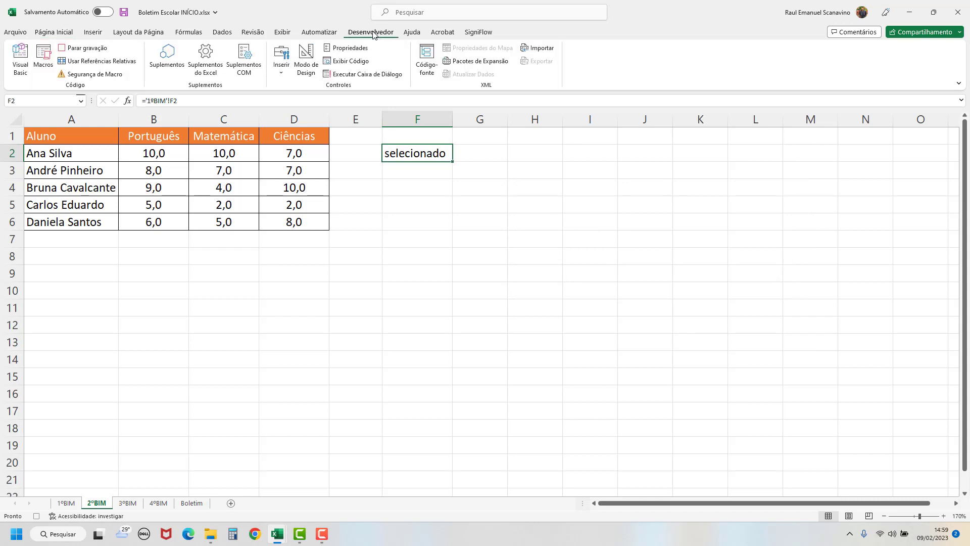
click(105, 61)
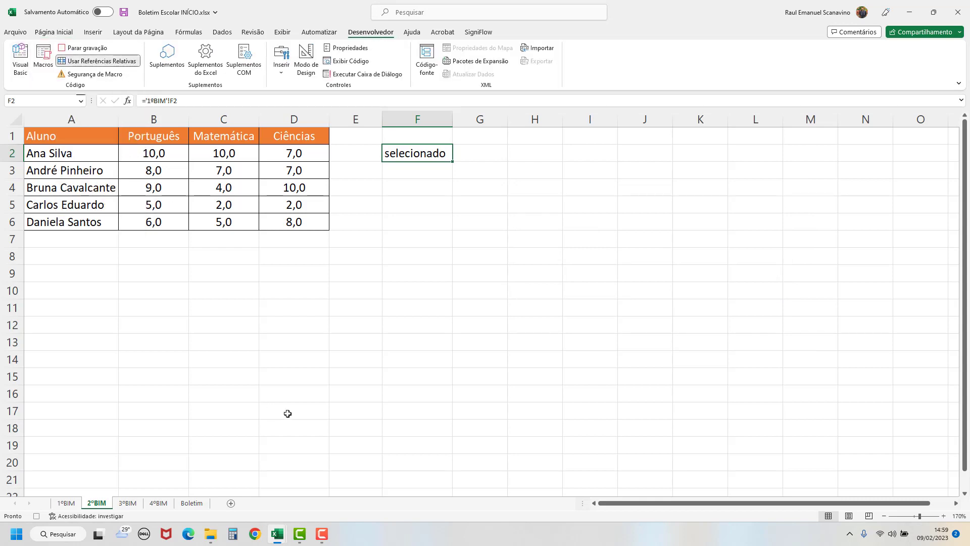
click(153, 153)
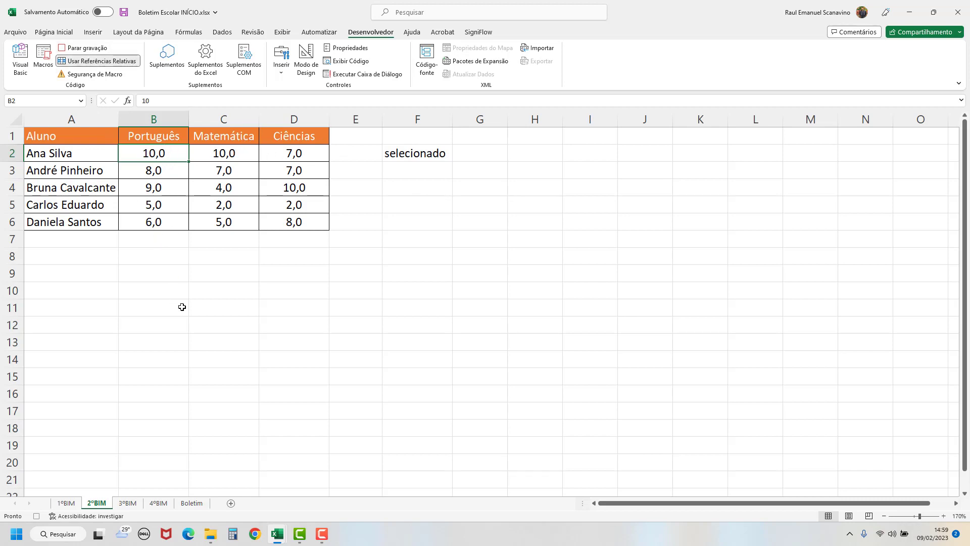
key(shift+Right)
key(shift+Right)
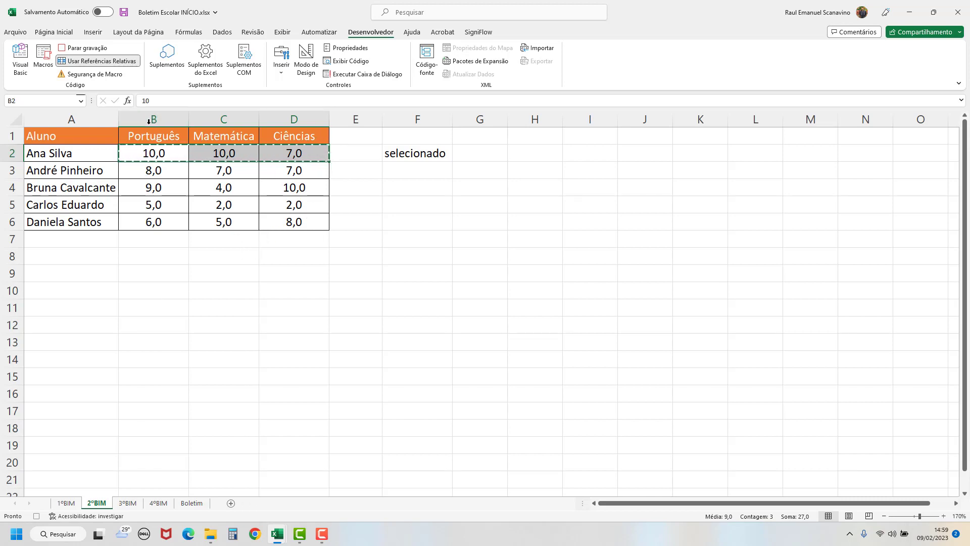
With relative references off, paste the copied grades transposed into the 2º BIM column of Boletim, starting at C3.
click(118, 62)
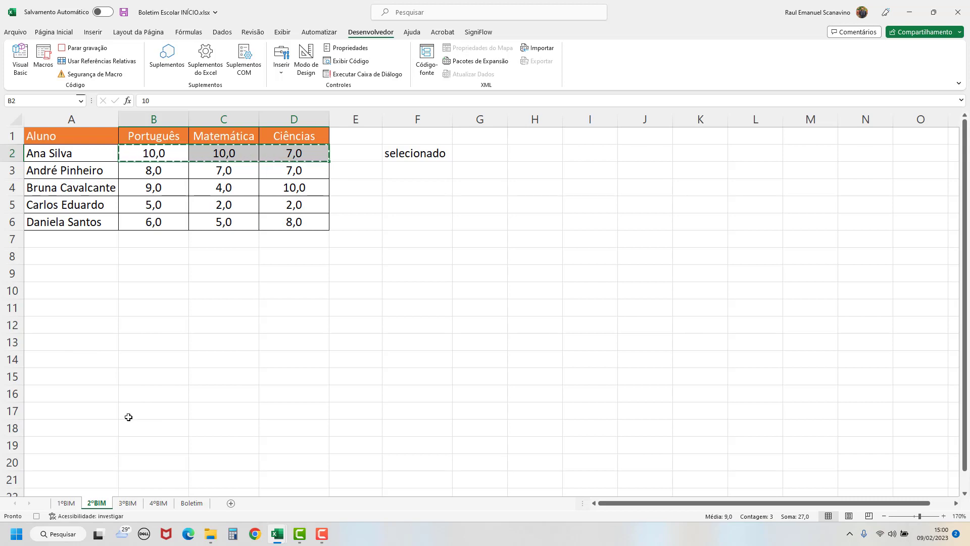
click(192, 504)
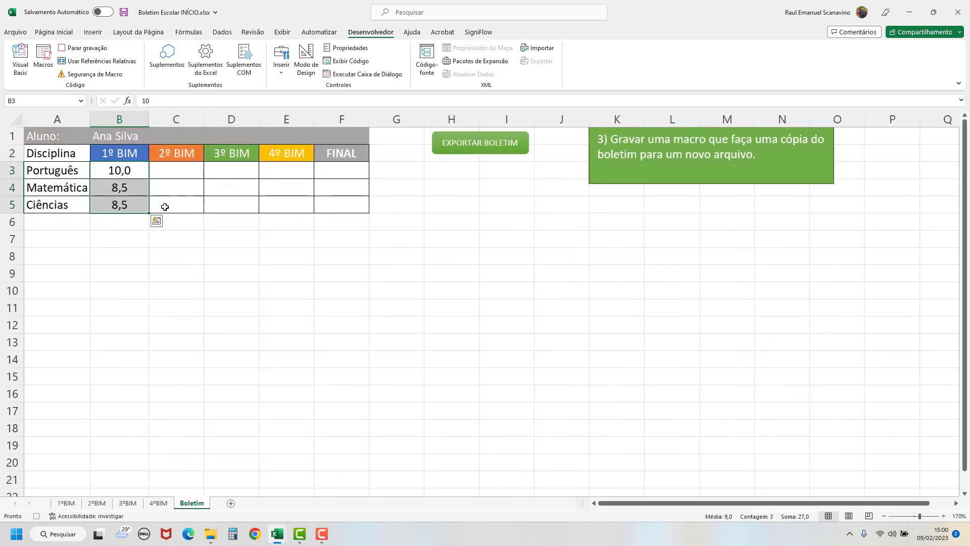
click(178, 171)
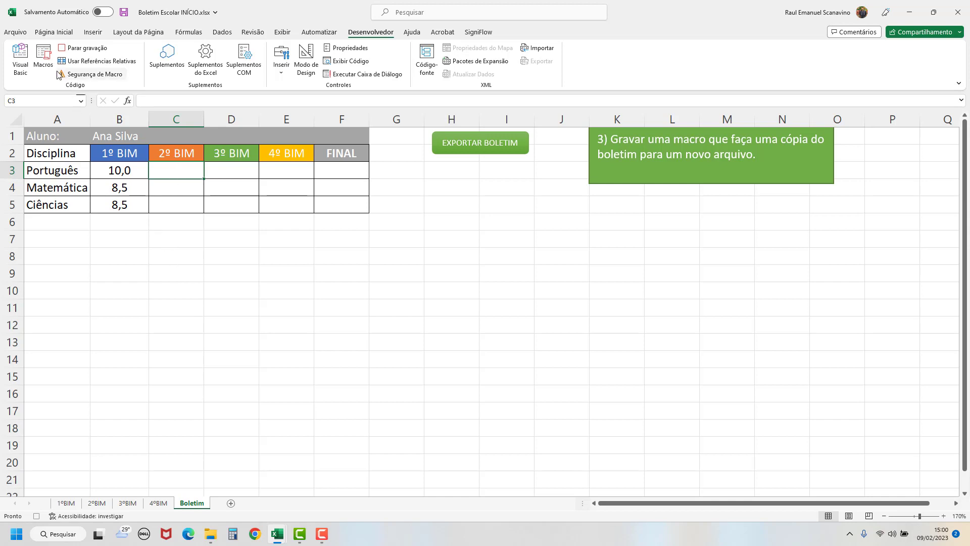
click(57, 32)
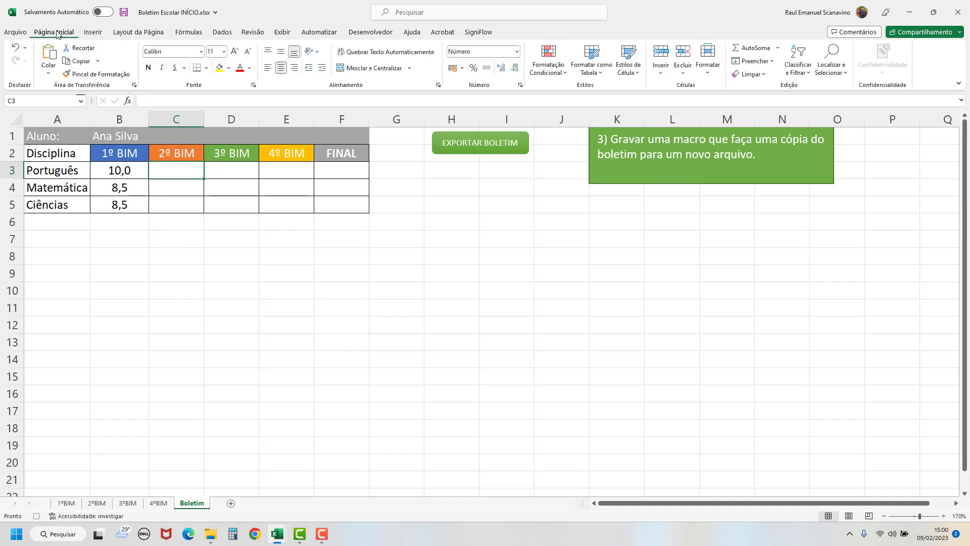
click(50, 74)
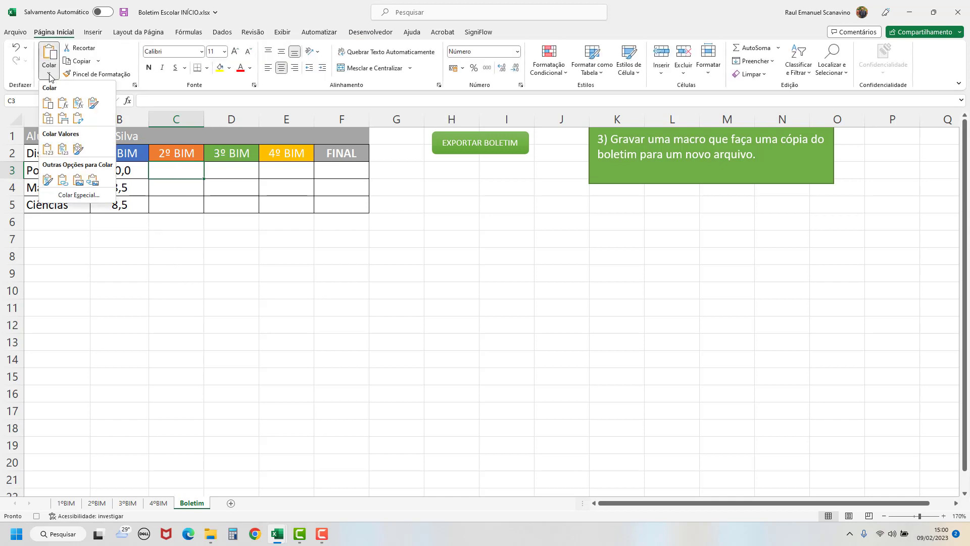
click(79, 119)
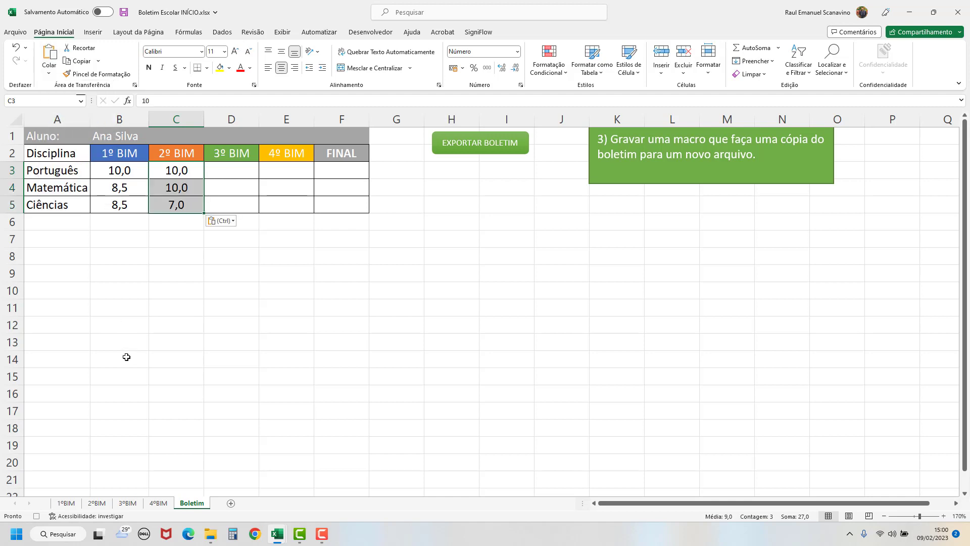
On the 3ºBIM sheet, start from cell A1, find the next "selecionado" cell by value, and close Find.
click(127, 503)
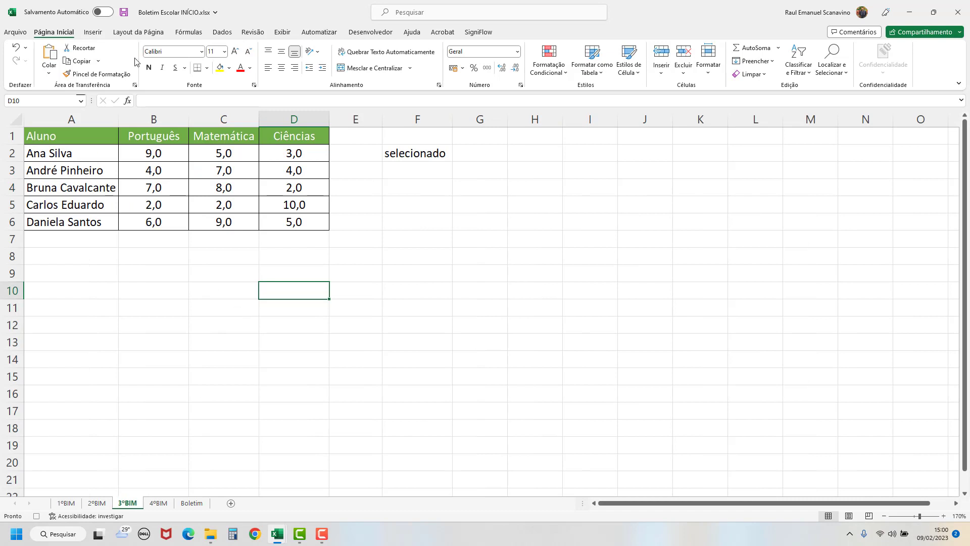
click(371, 32)
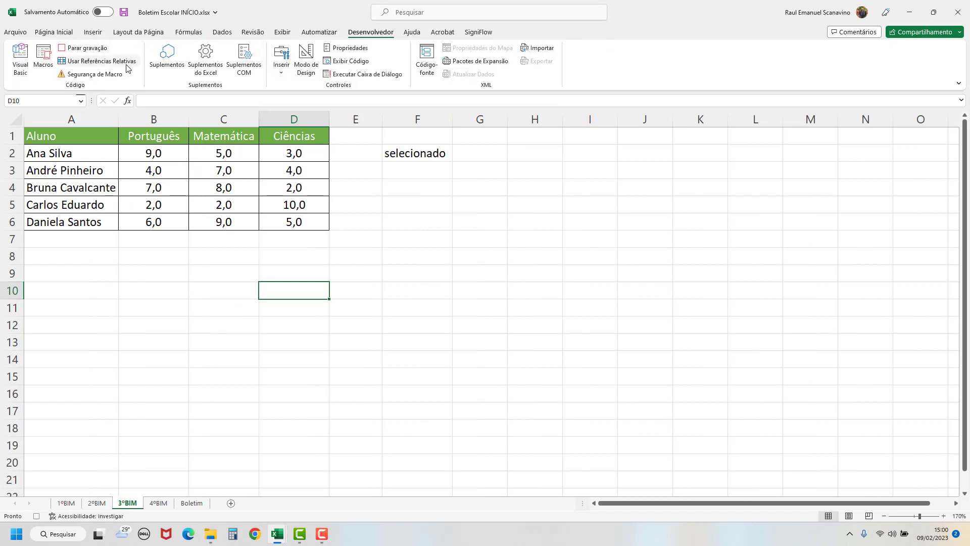
click(71, 138)
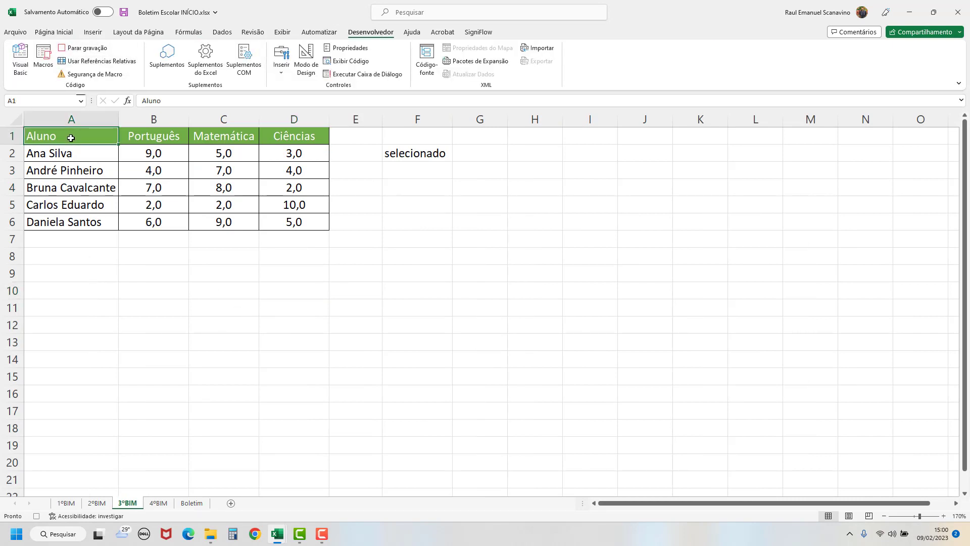
click(52, 32)
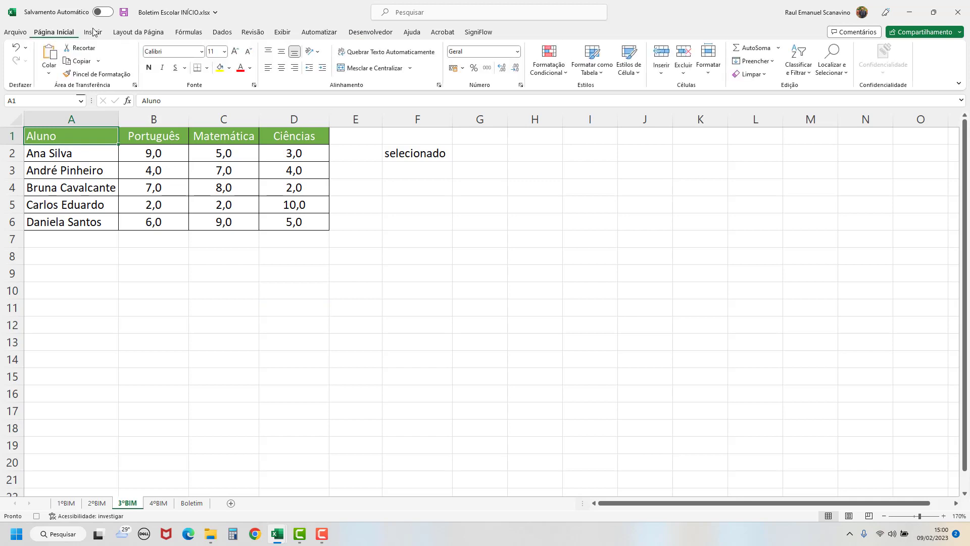
click(839, 63)
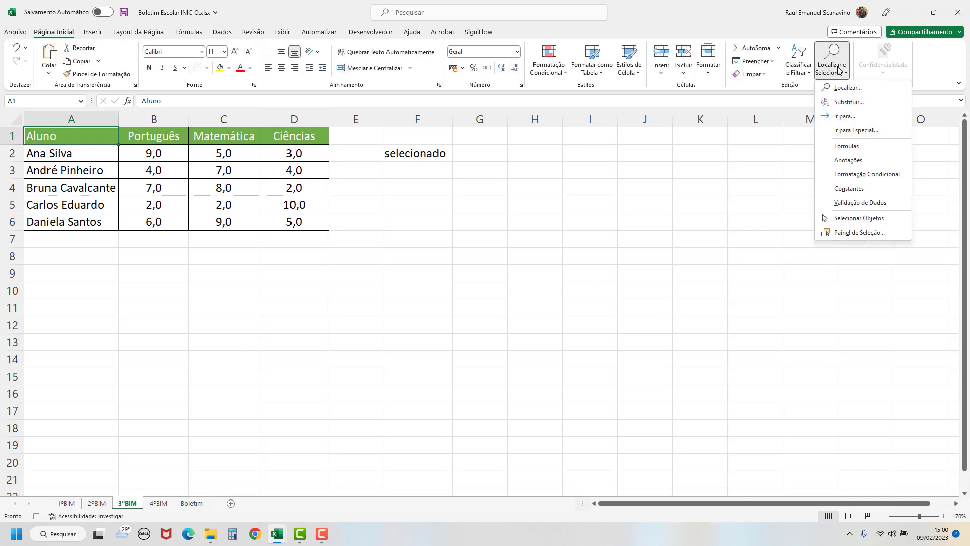
click(856, 94)
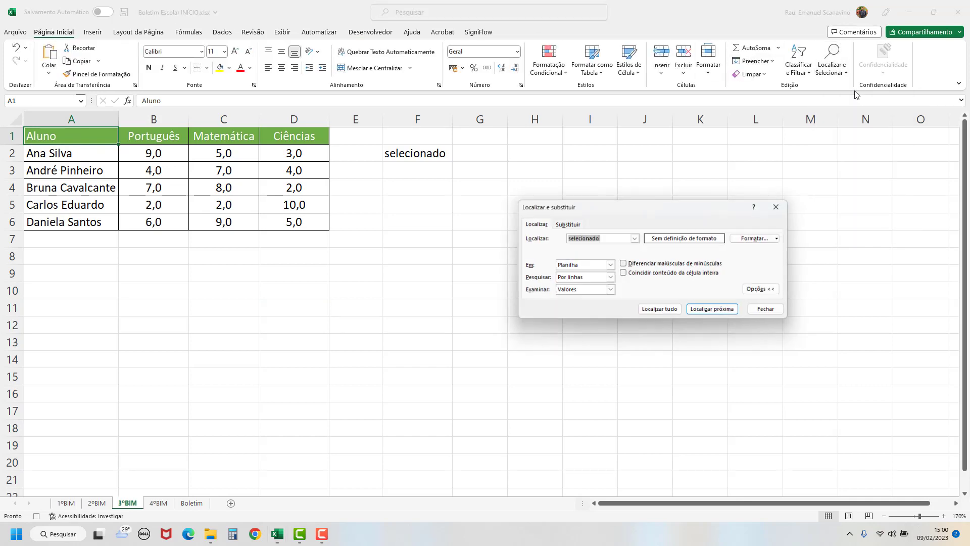
click(727, 312)
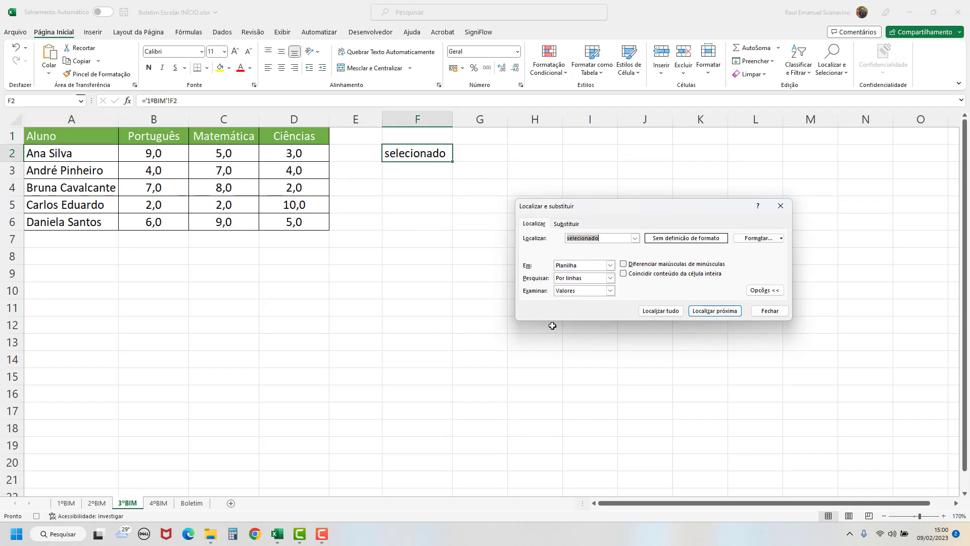
click(769, 311)
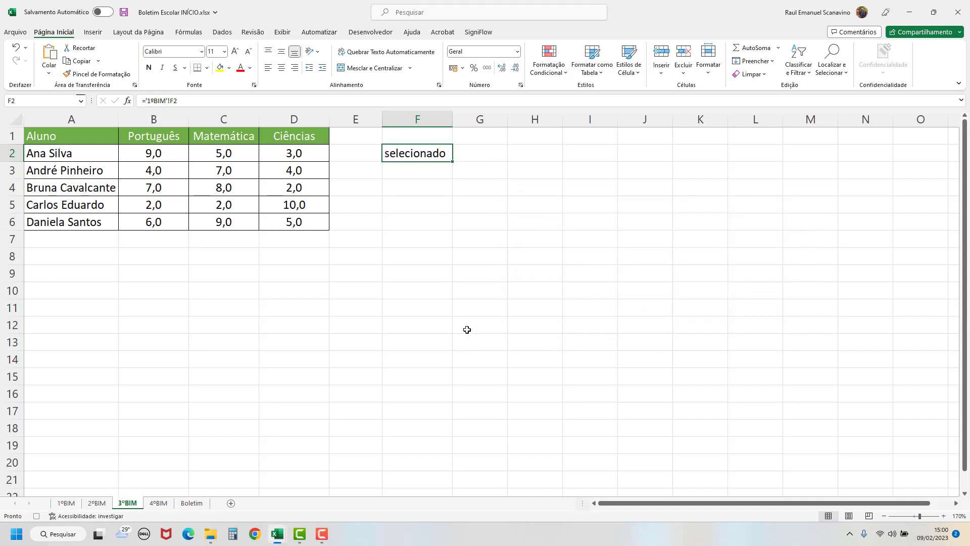
On 3ºBIM, turn on relative references and copy the selected student's three subject grades, B2:D2.
click(370, 31)
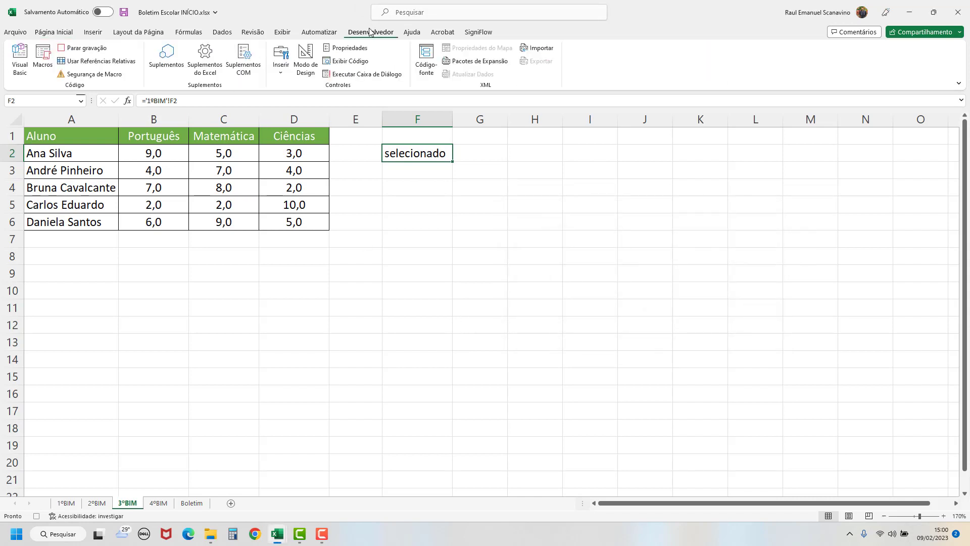
click(122, 62)
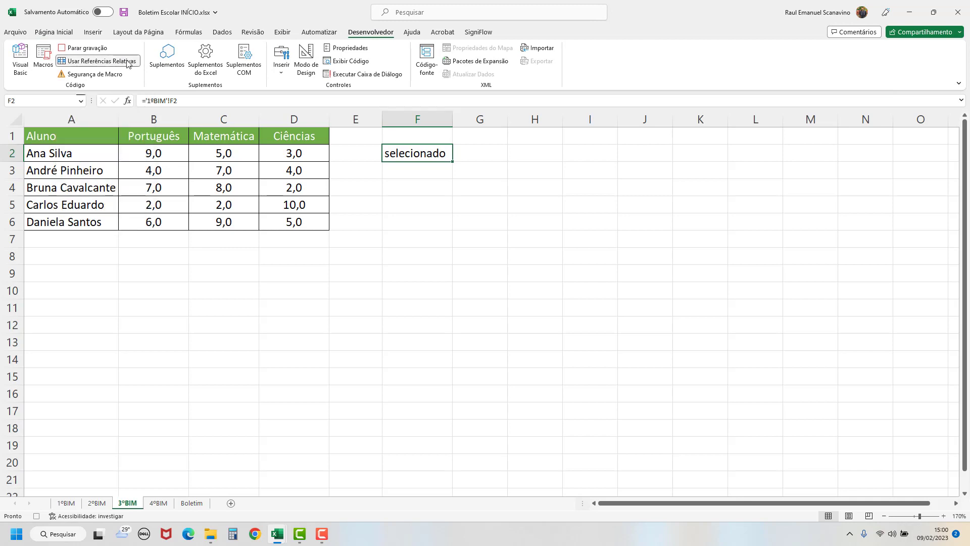
click(161, 154)
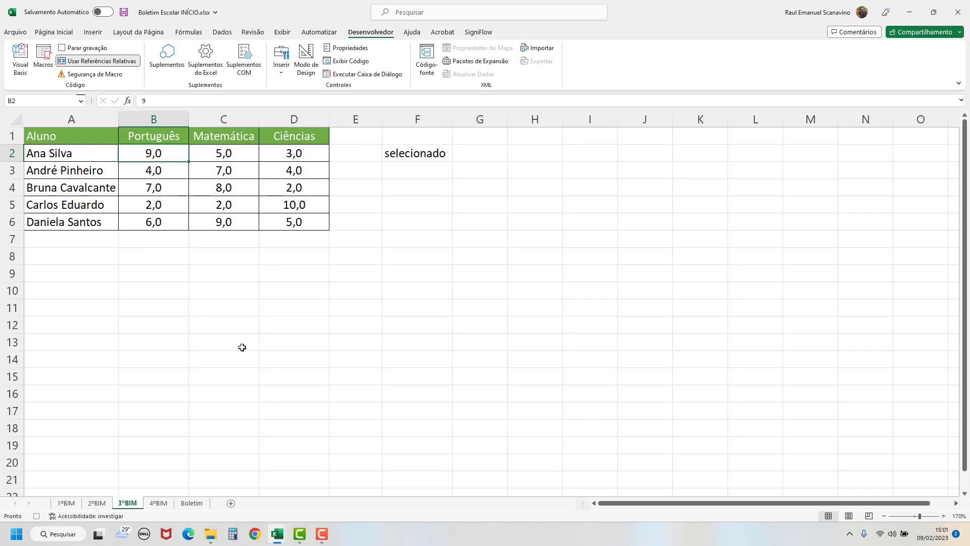
key(shift+Right)
key(shift+Right)
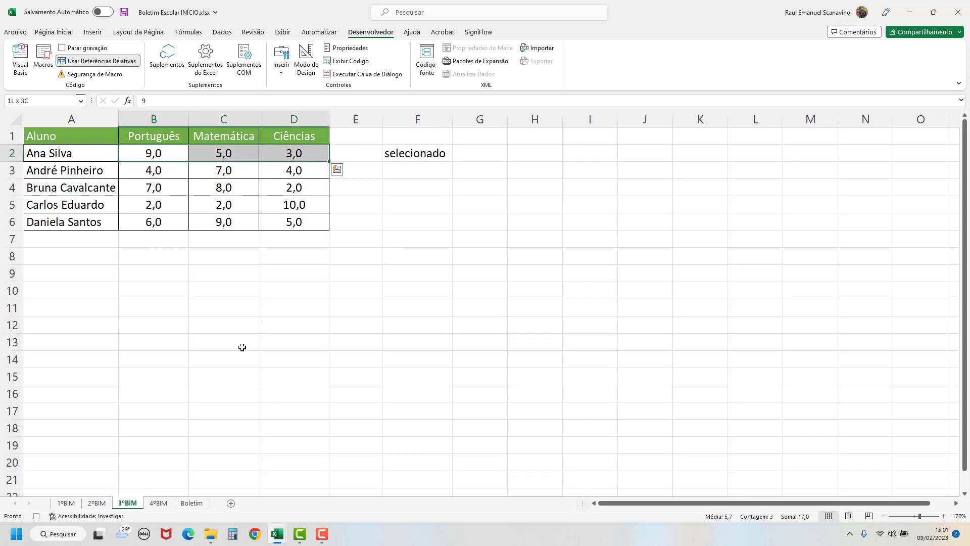
key(ctrl+c)
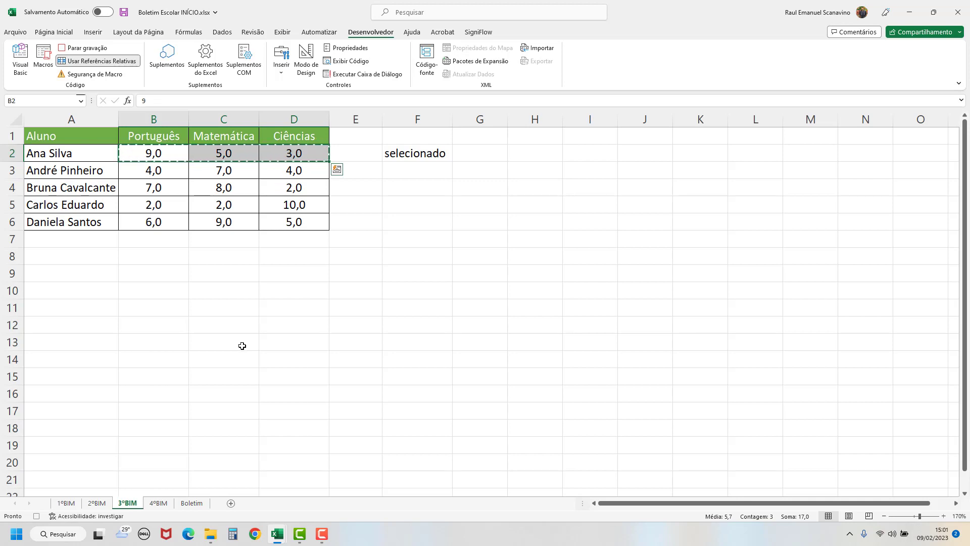
With relative references off, paste the copied grades transposed into the 3º BIM column of Boletim, starting at D3.
click(127, 66)
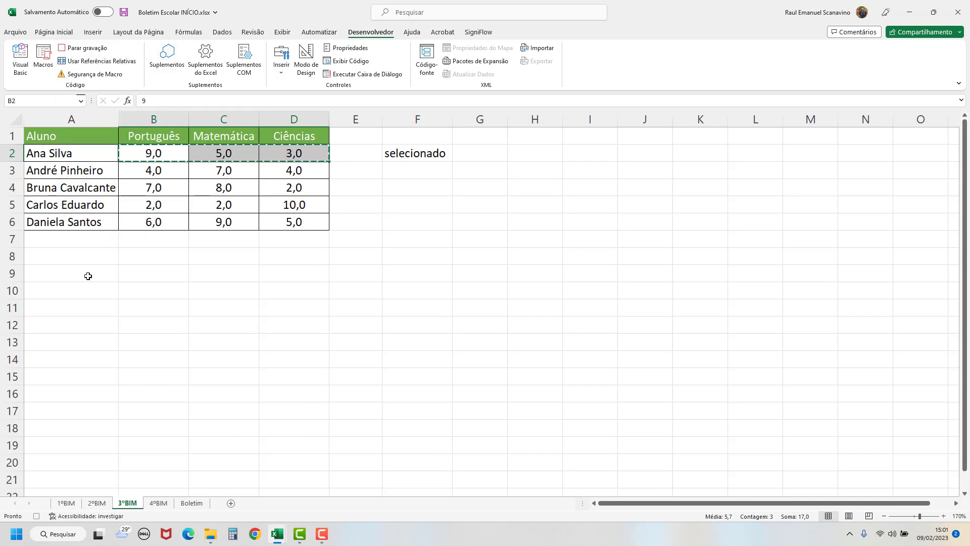
click(192, 504)
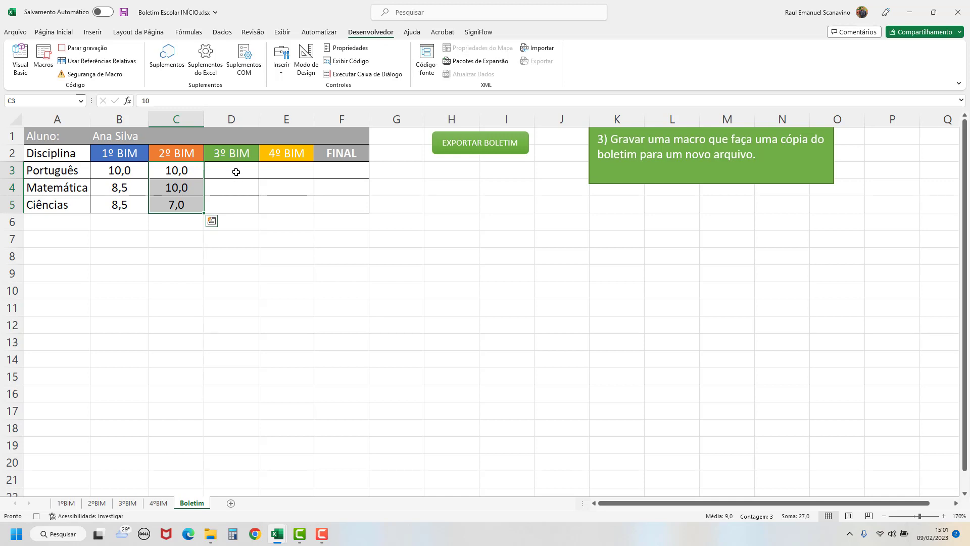
click(236, 172)
click(56, 32)
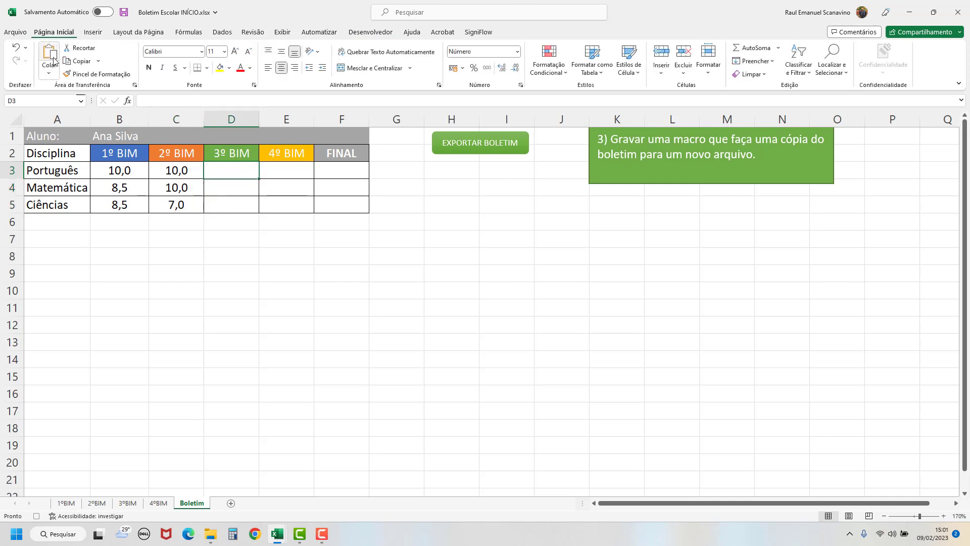
click(49, 70)
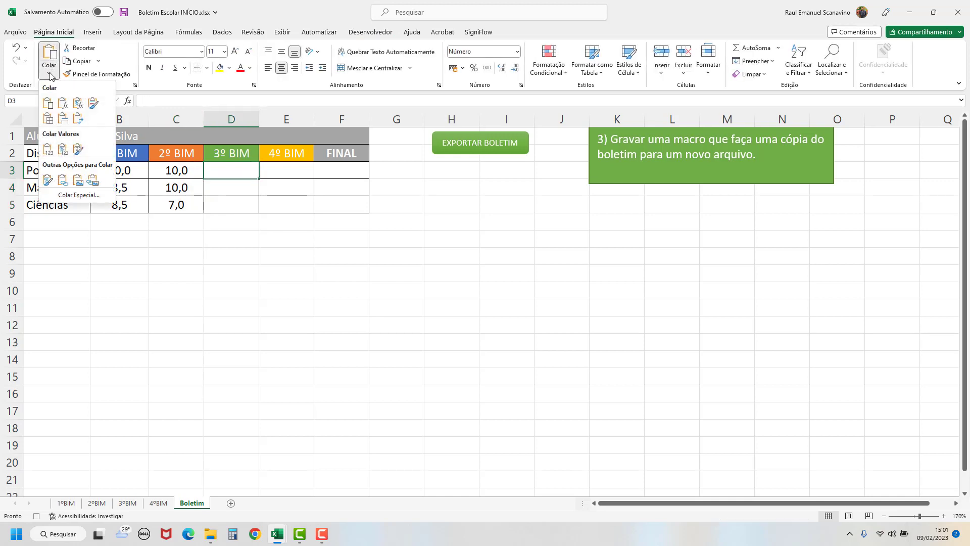
click(78, 119)
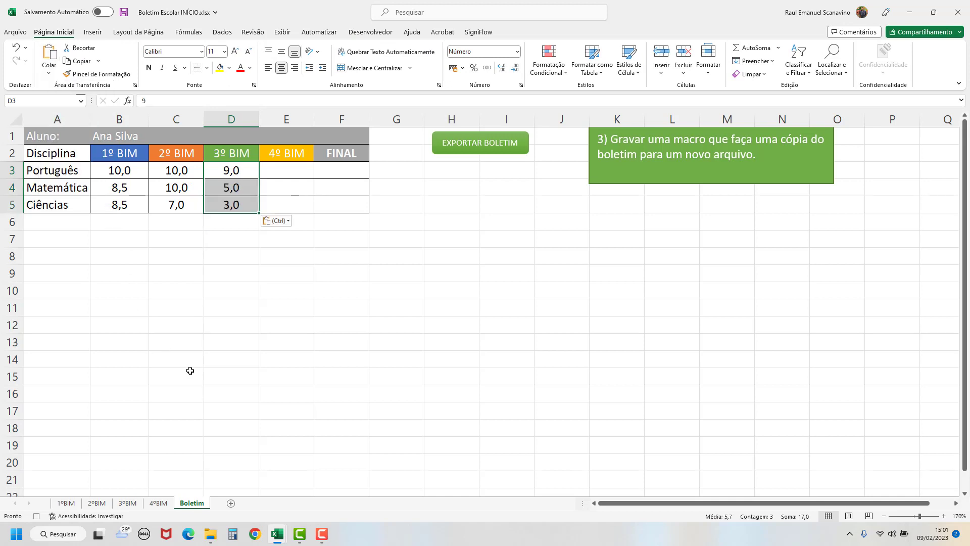
On the 4ºBIM sheet, start from cell A1, find the next "selecionado" cell by value, and close Find.
click(159, 503)
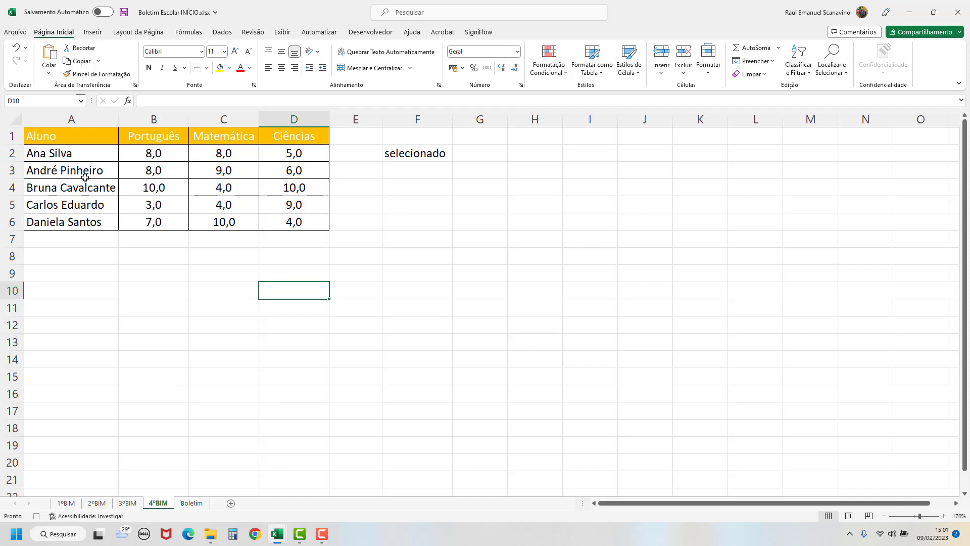
click(384, 33)
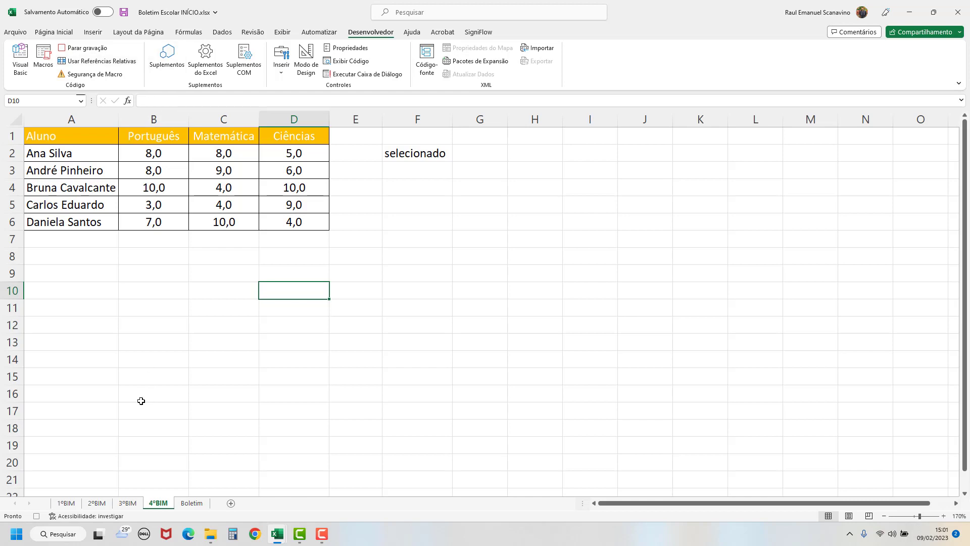
click(61, 136)
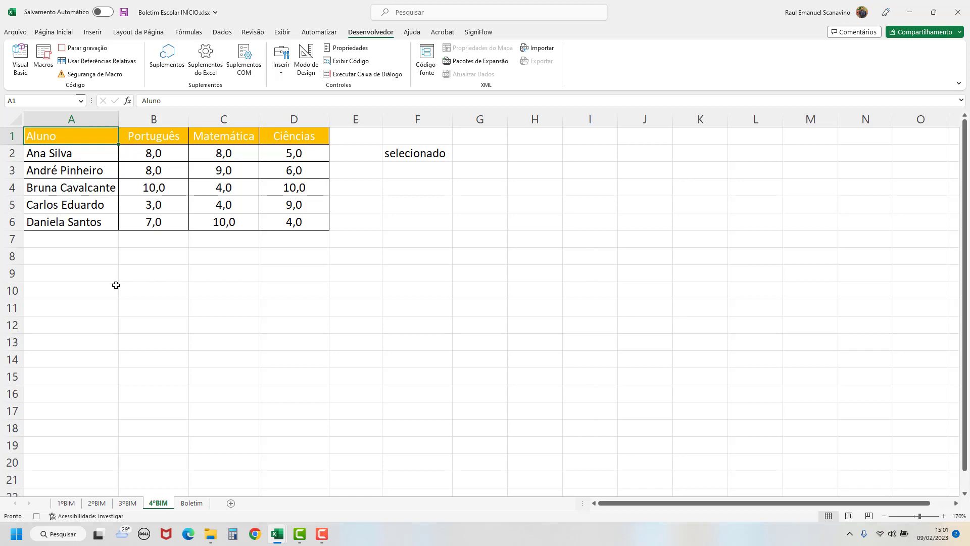
click(55, 33)
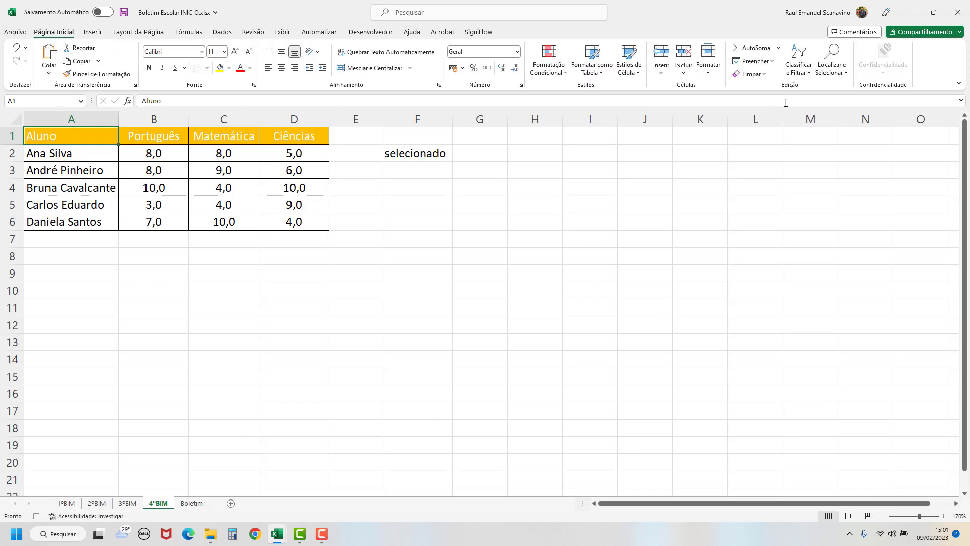
click(832, 65)
click(858, 89)
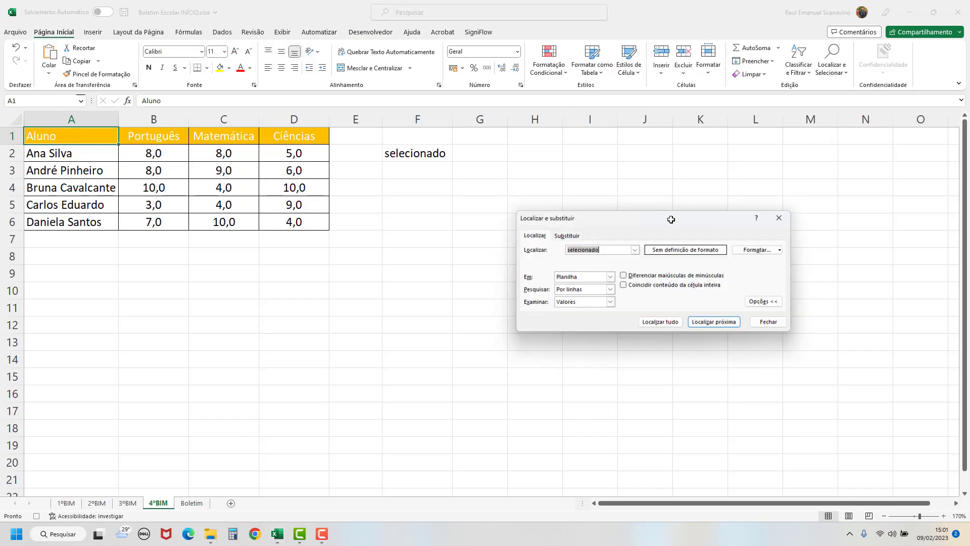
click(729, 324)
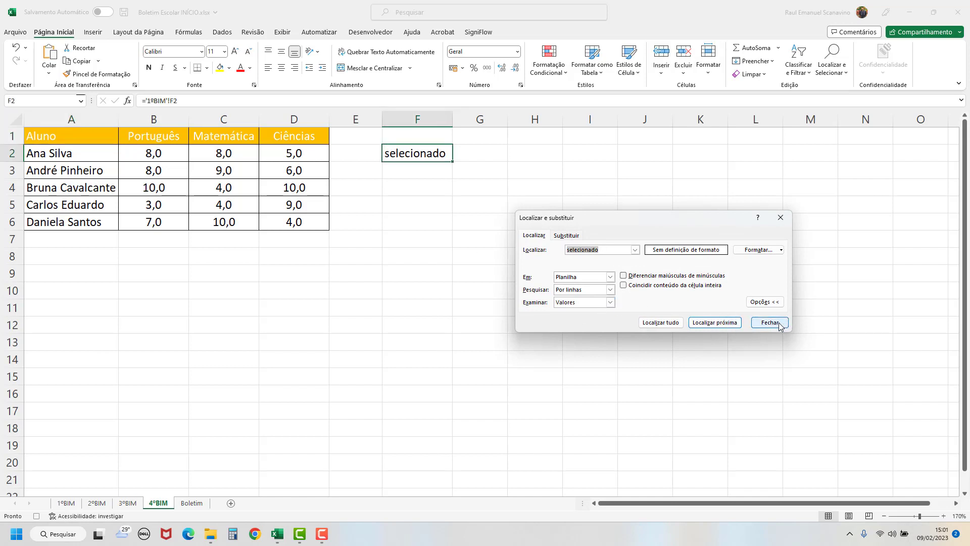
click(770, 323)
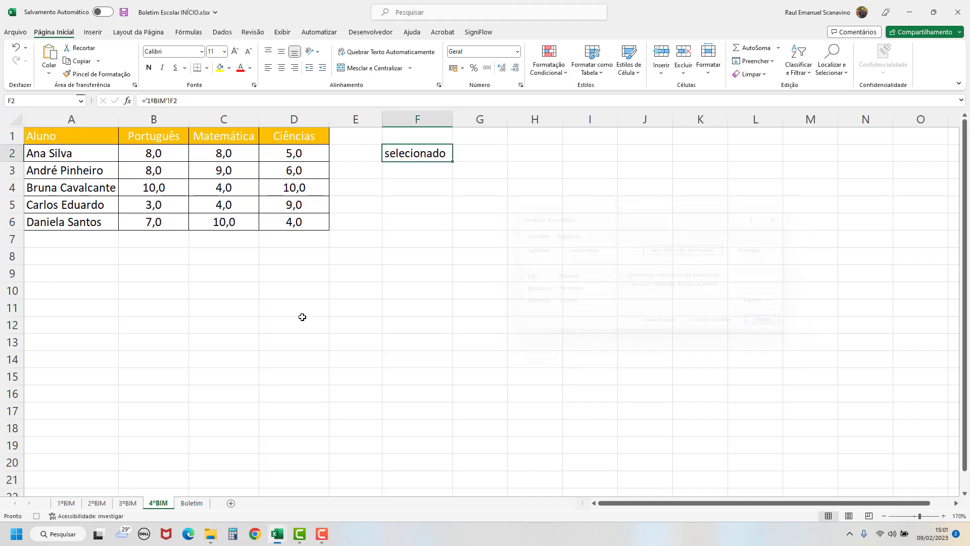
On 4ºBIM, turn on relative references and copy the selected student's three subject grades, B2:D2.
click(392, 32)
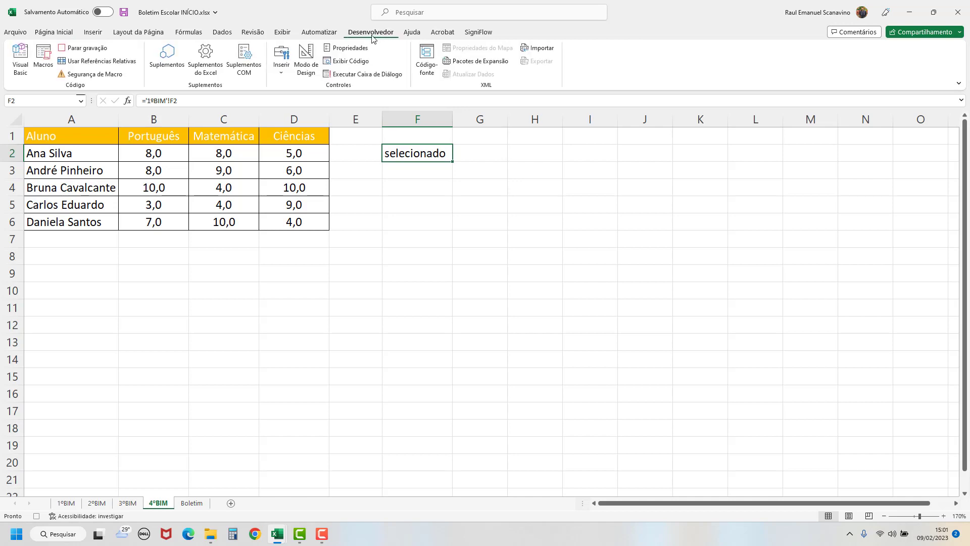
click(130, 63)
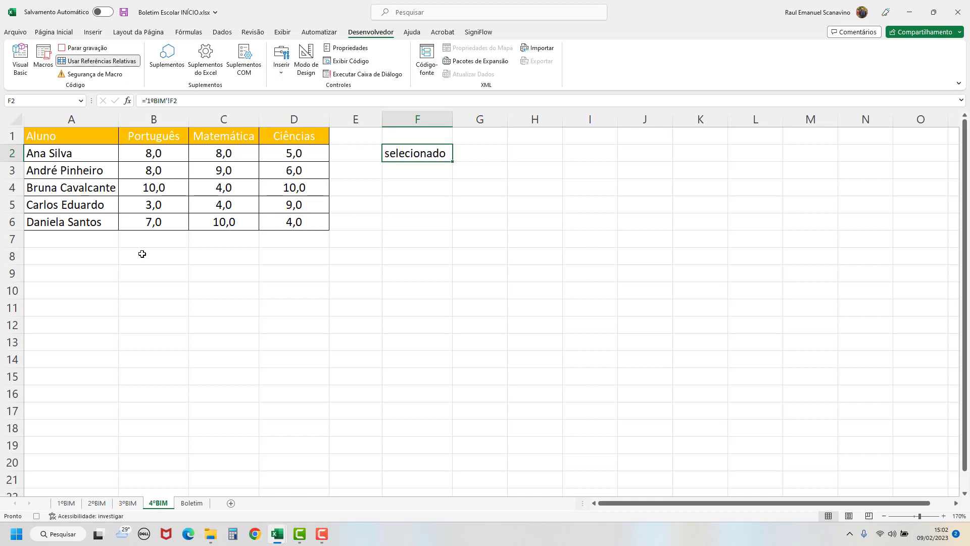
click(164, 155)
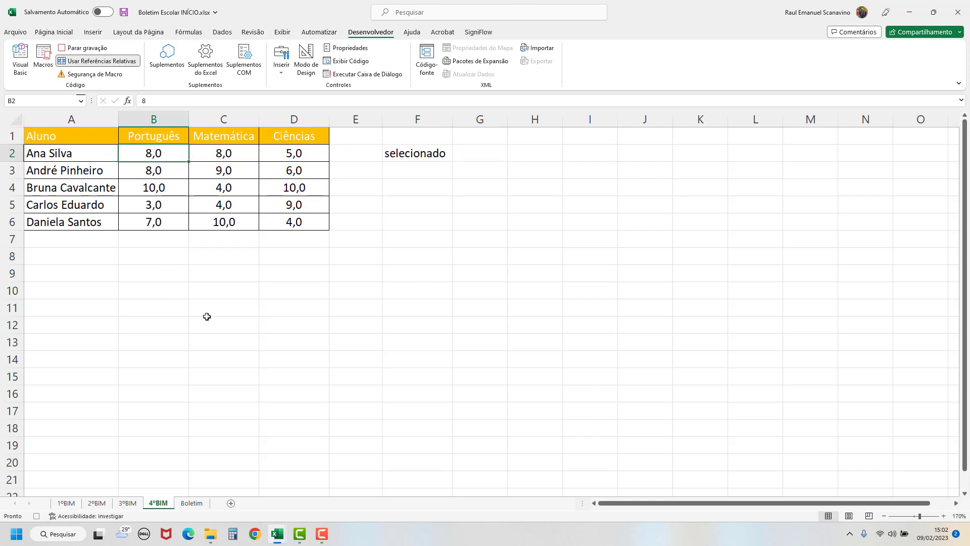
key(ctrl+shift+Right)
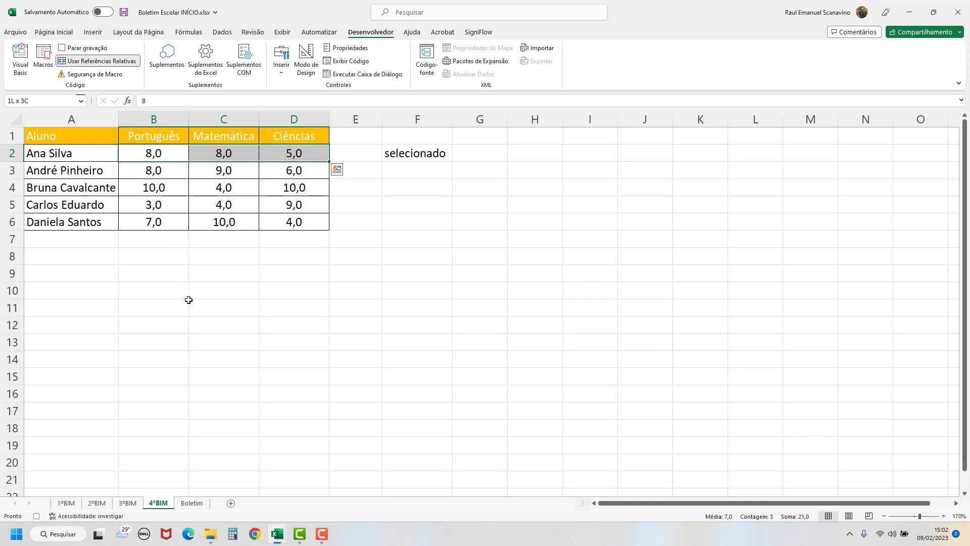
key(ctrl+c)
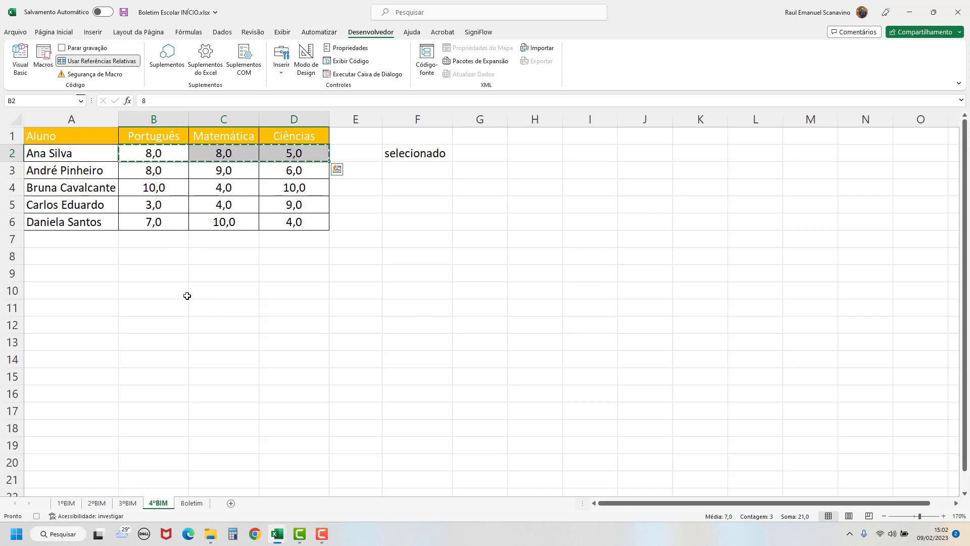
With relative references off, paste the copied grades transposed into the 4º BIM column of Boletim, starting at E3.
click(124, 61)
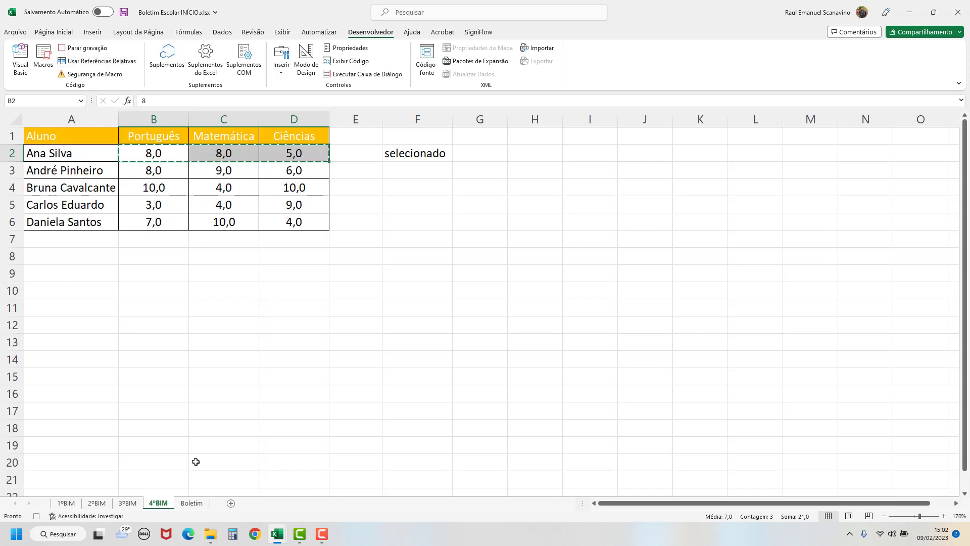
click(193, 503)
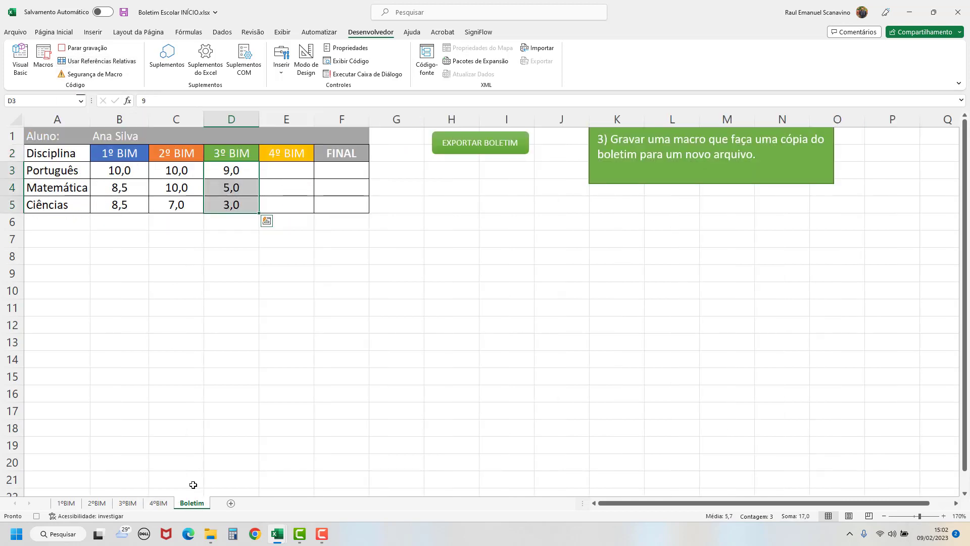
click(291, 169)
click(66, 33)
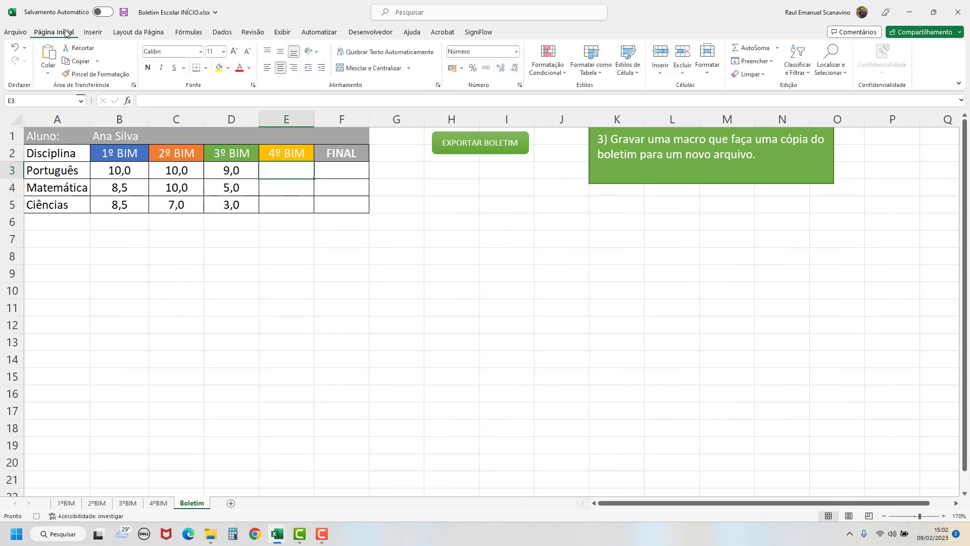
click(50, 73)
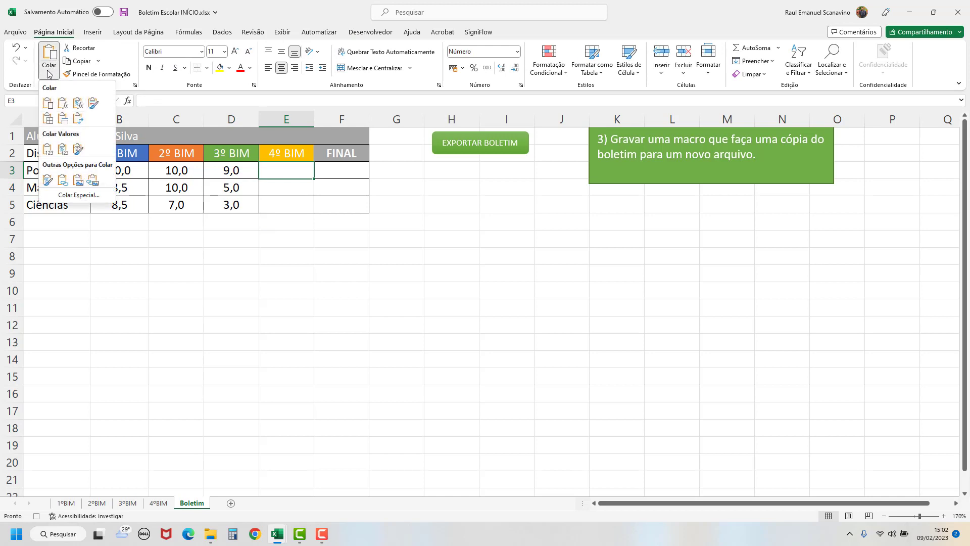
click(80, 122)
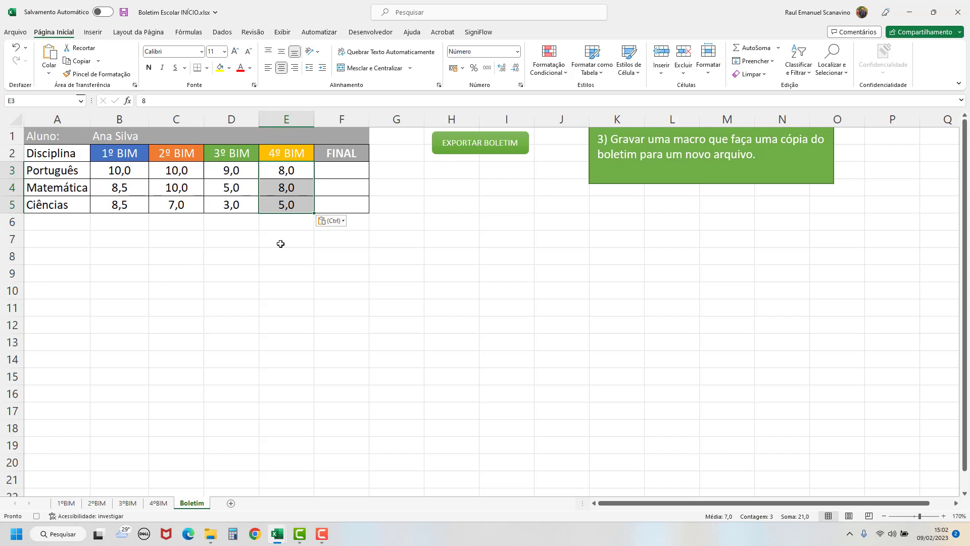
In Boletim cell F3, enter =MÉDIA(B3:E3) as the final grade for Português.
click(336, 171)
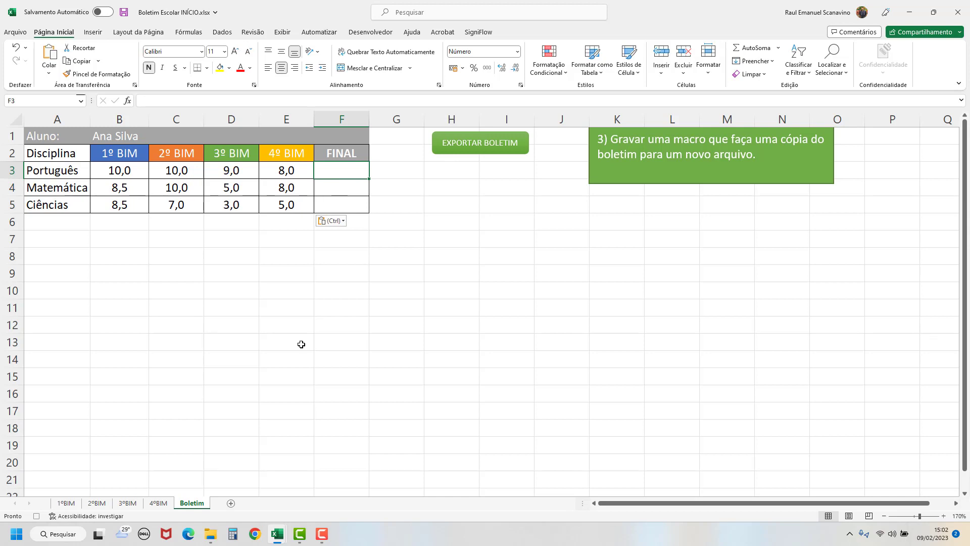
text(=méd)
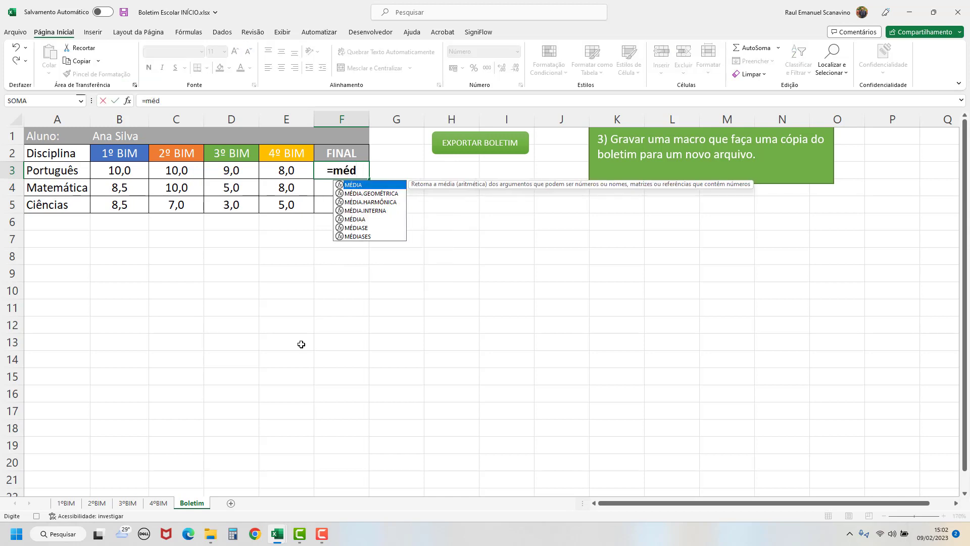
key(Tab)
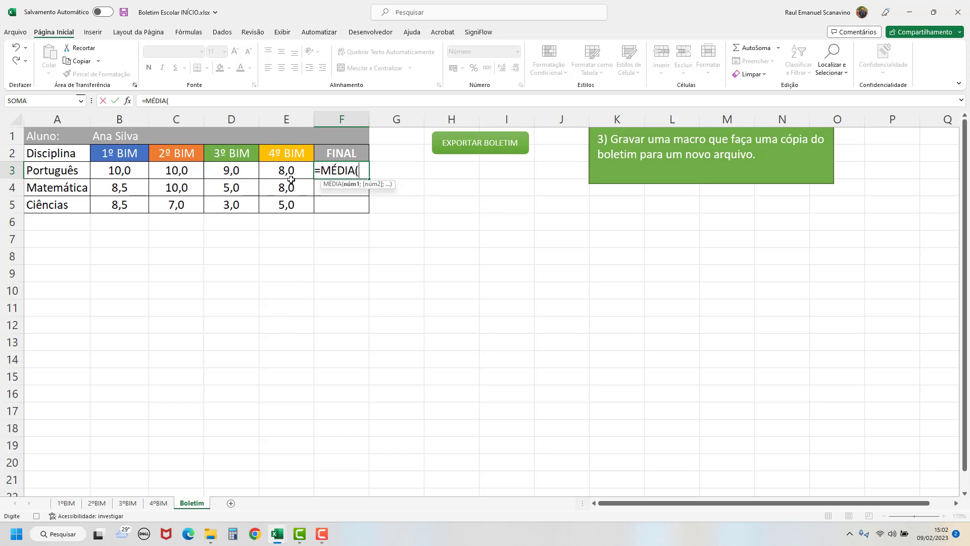
drag(278, 173, 130, 172)
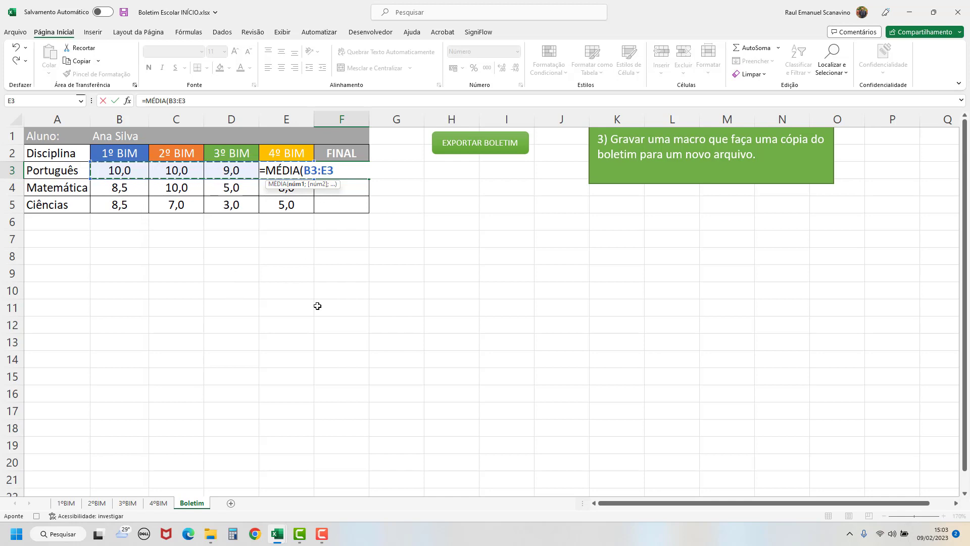
text())
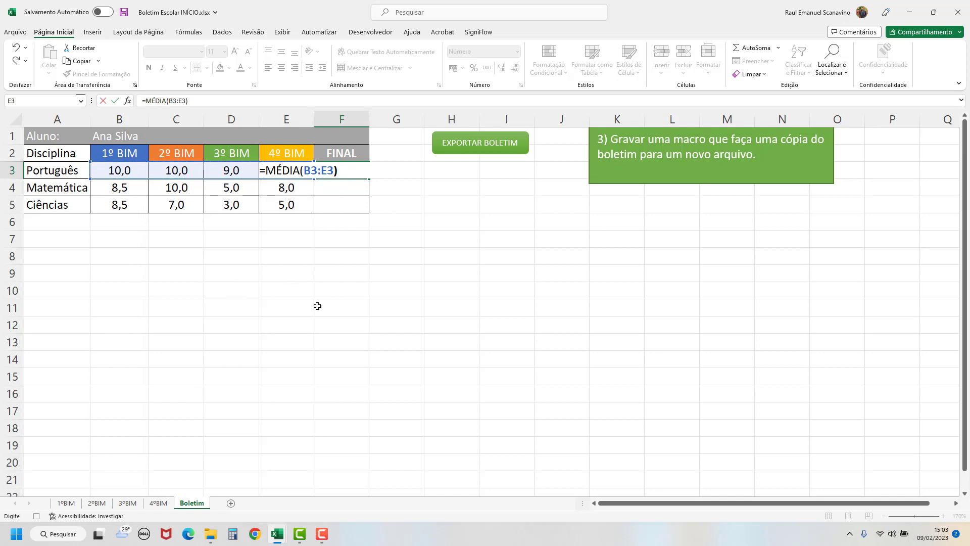
key(Return)
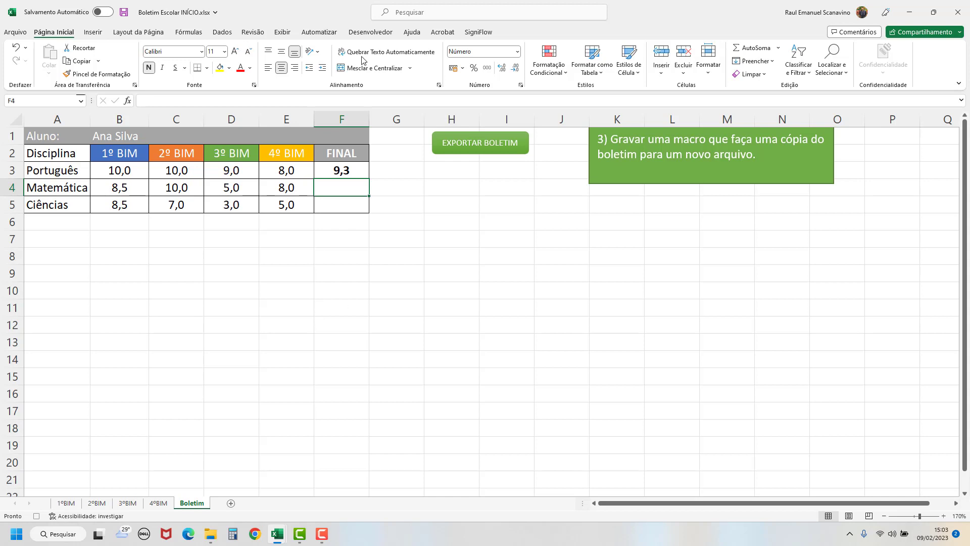
Fill the average formula from F3 down to F5 in the FINAL column of Boletim.
click(372, 34)
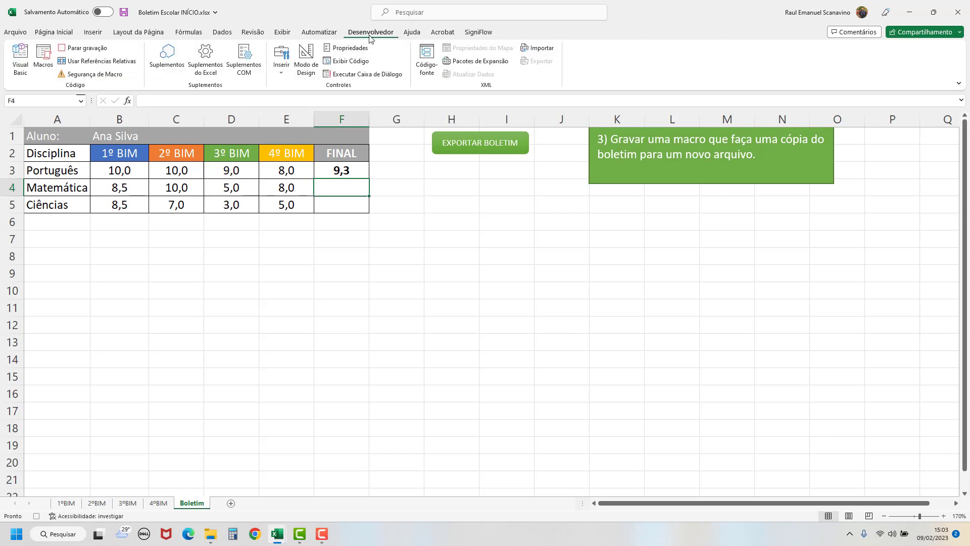
click(121, 60)
click(354, 171)
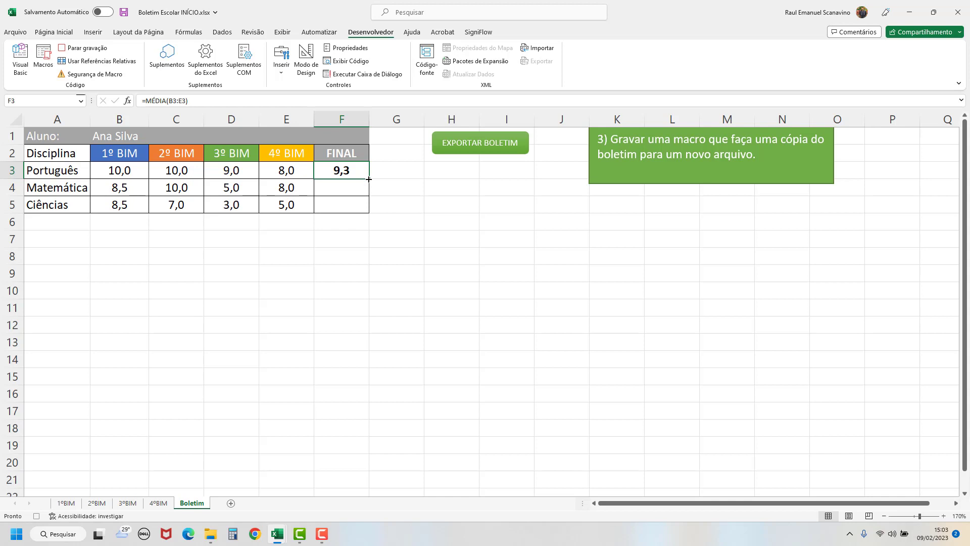
drag(369, 179, 369, 211)
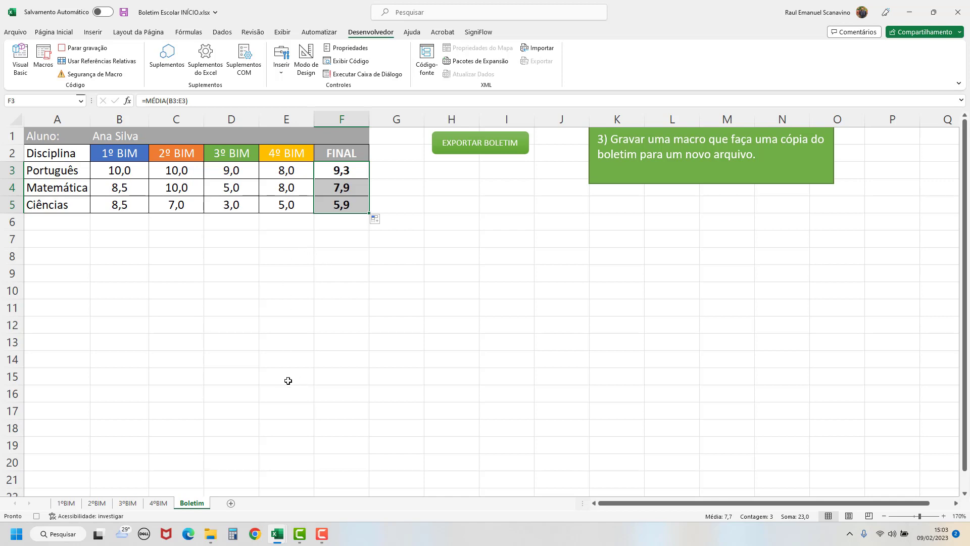
Return to the 1ºBIM sheet, select cell G1 and stop the macro recording.
click(66, 504)
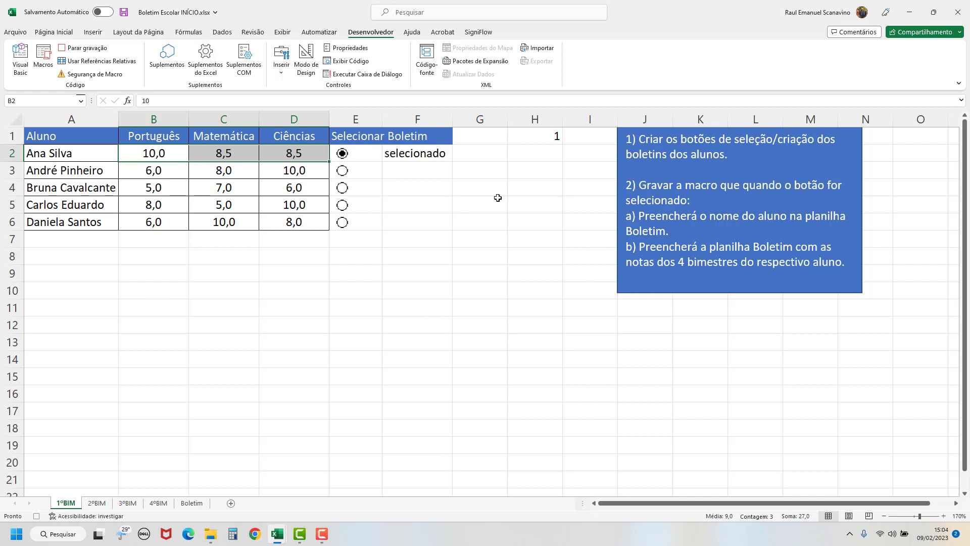
click(487, 140)
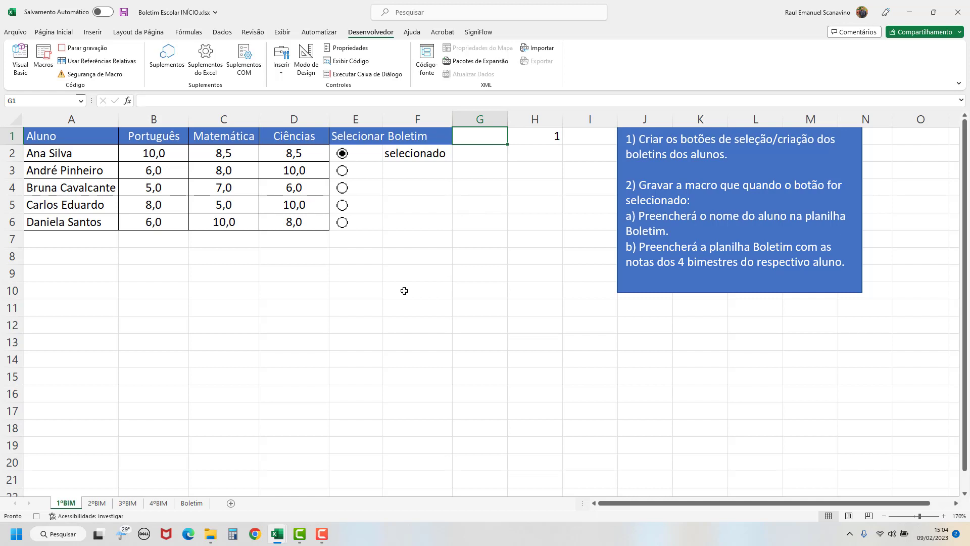
click(90, 50)
Assign the Selecionar macro to the option button in row 2 of 1ºBIM.
right_click(344, 157)
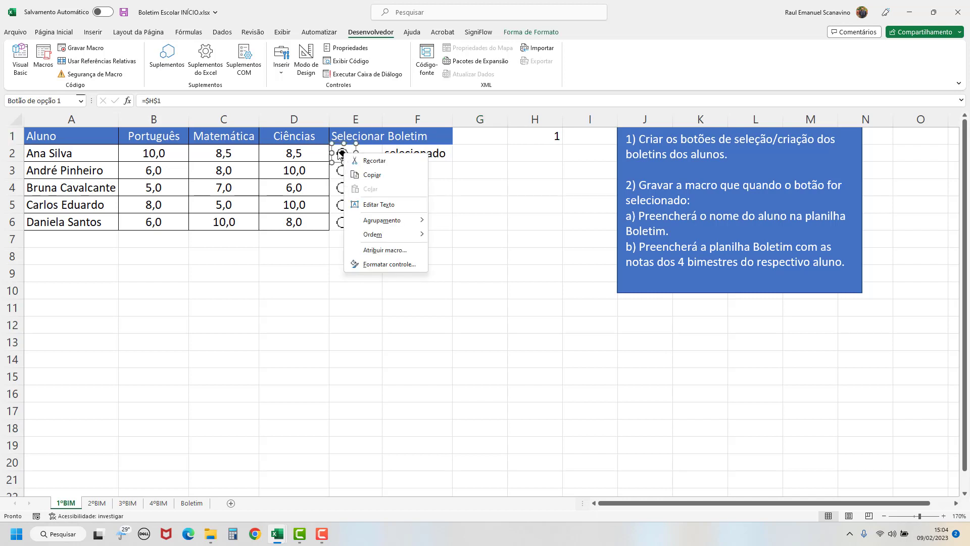
click(385, 250)
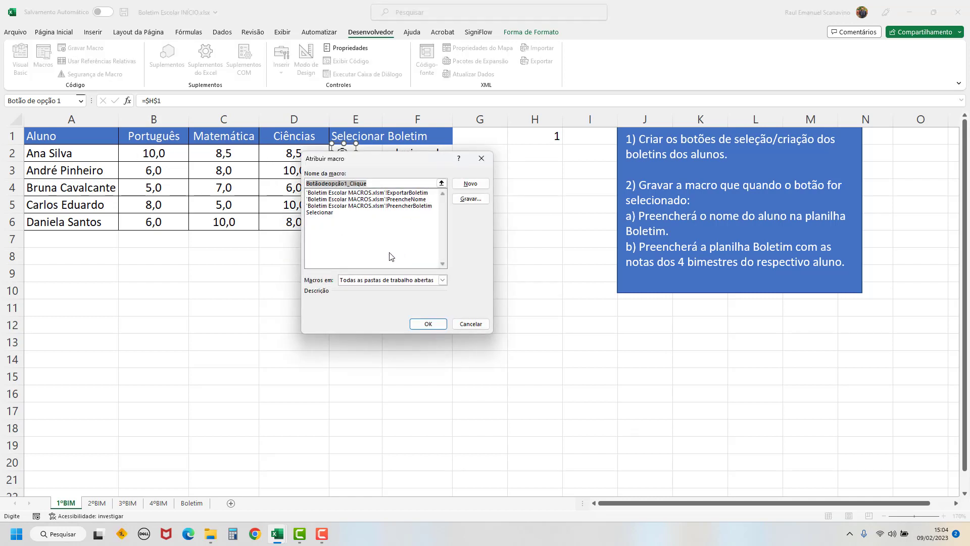
click(319, 214)
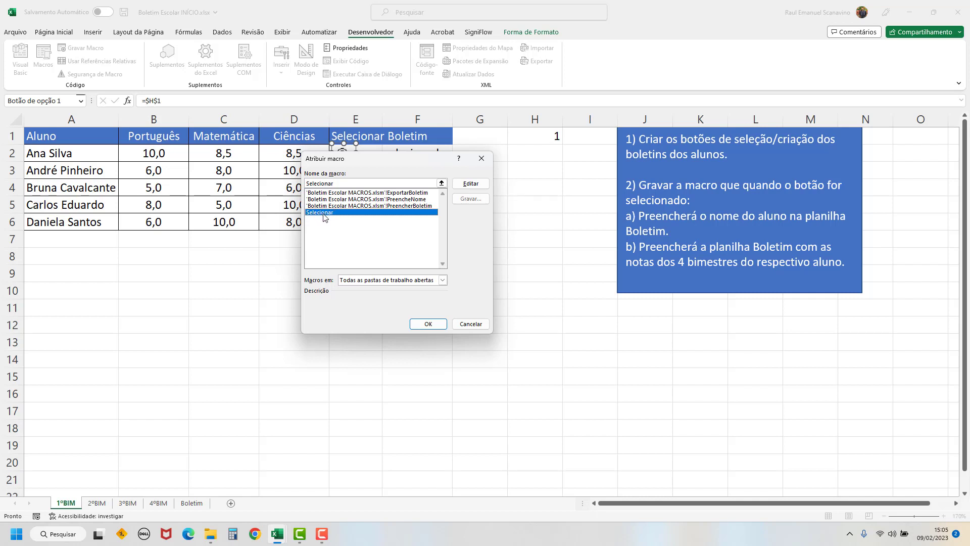
click(423, 327)
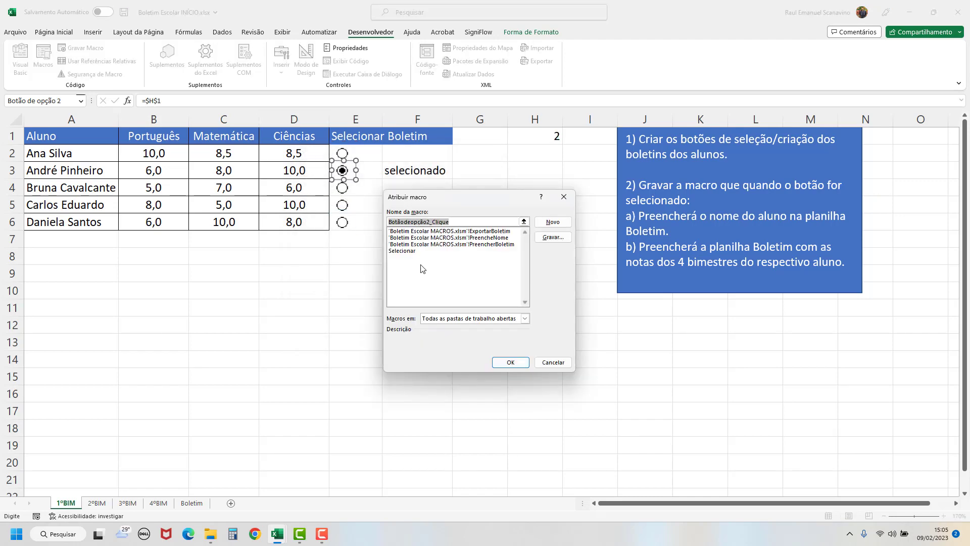
Assign the Selecionar macro to the option button in row 3 and deselect the control.
click(406, 251)
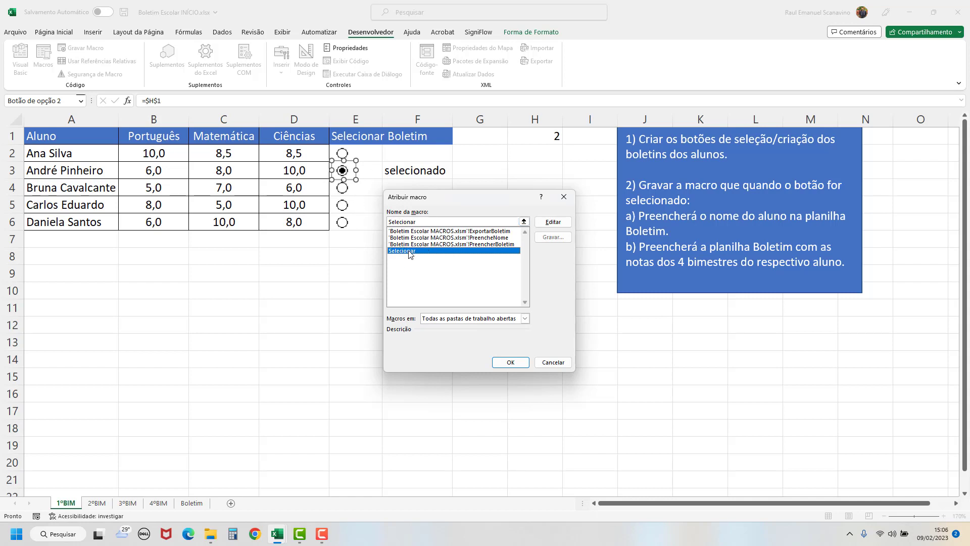
click(512, 362)
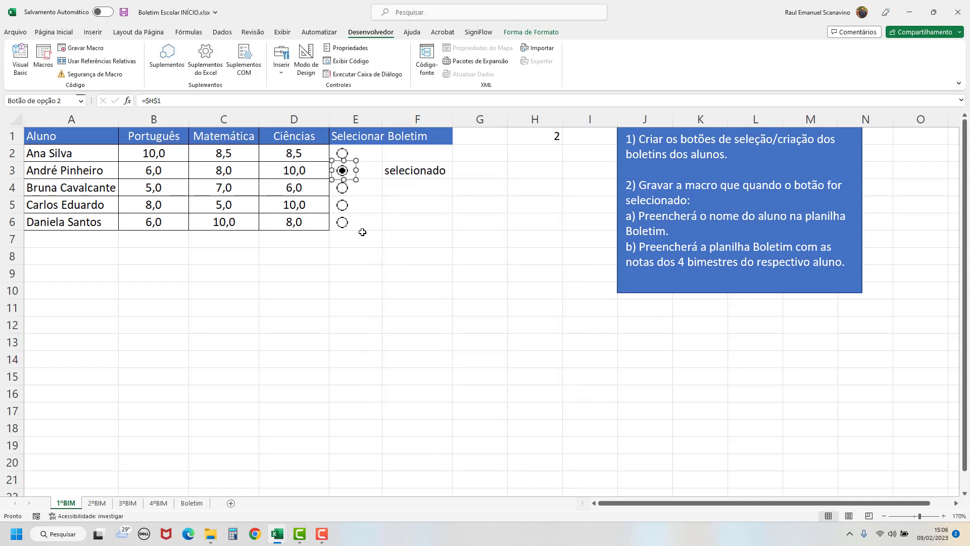
click(410, 255)
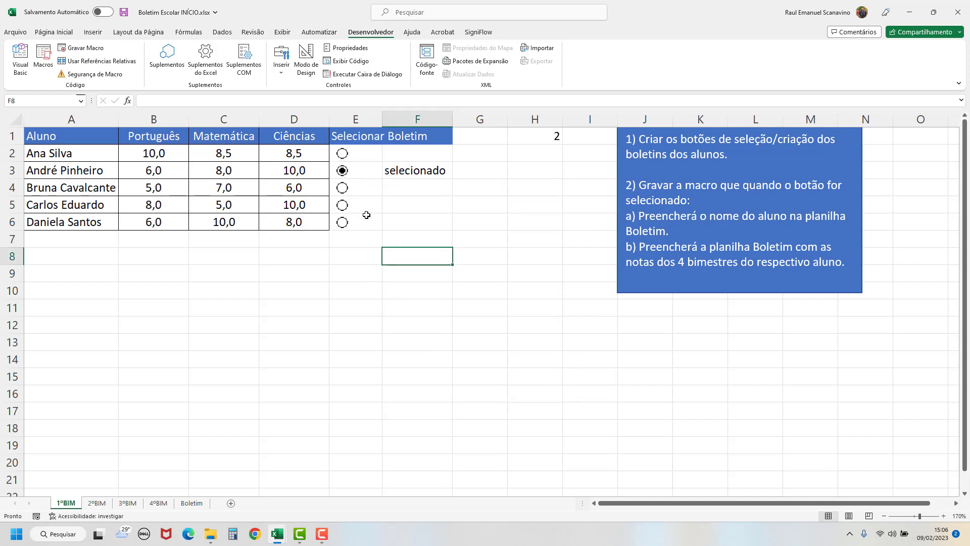
Assign the Selecionar macro to the option button in row 4 and deselect the control.
right_click(343, 187)
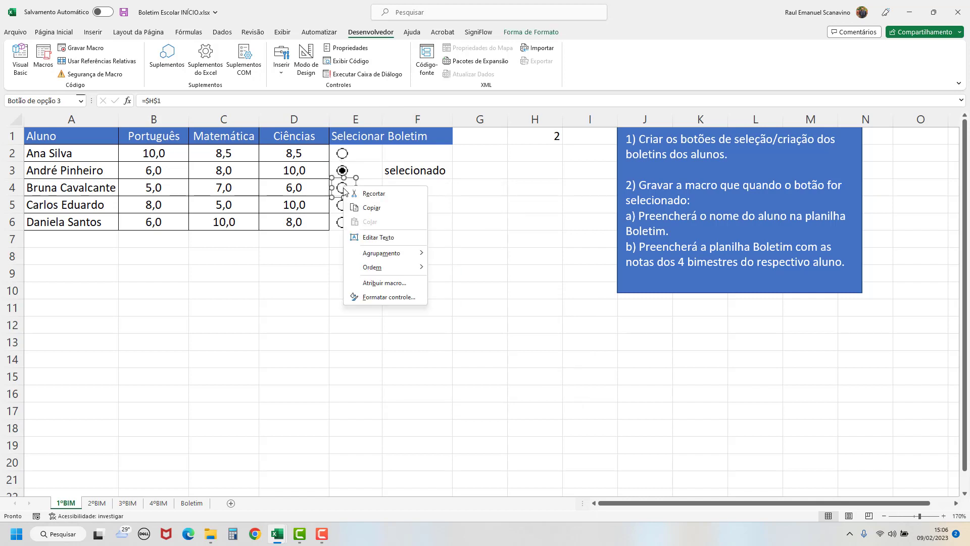
click(388, 282)
click(321, 248)
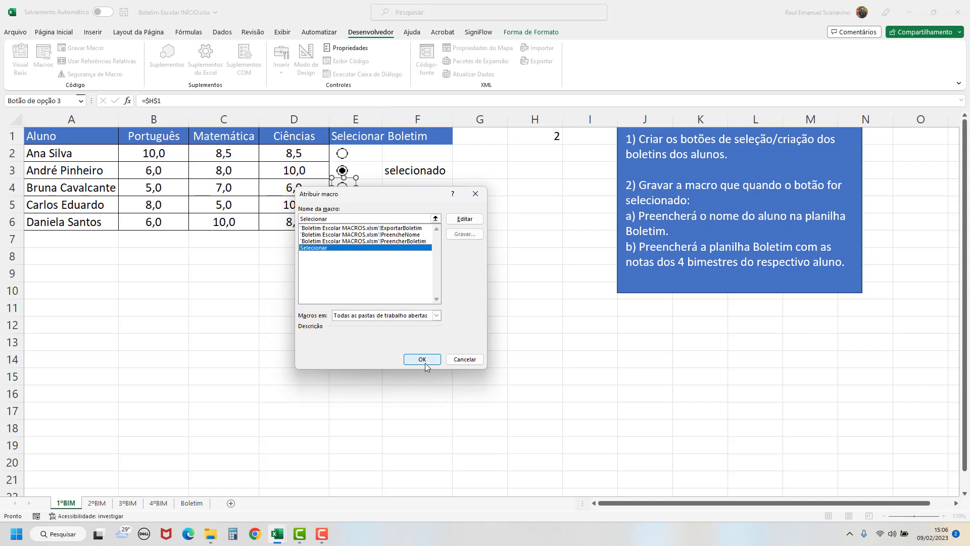
click(422, 359)
click(406, 253)
Assign the Selecionar macro to the option button in row 5 and deselect the control.
right_click(343, 209)
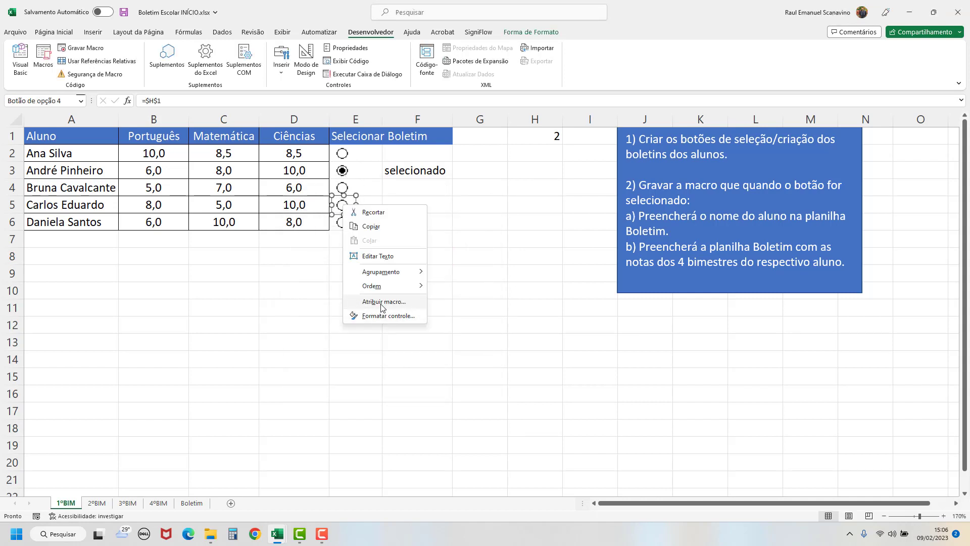
click(382, 302)
click(308, 266)
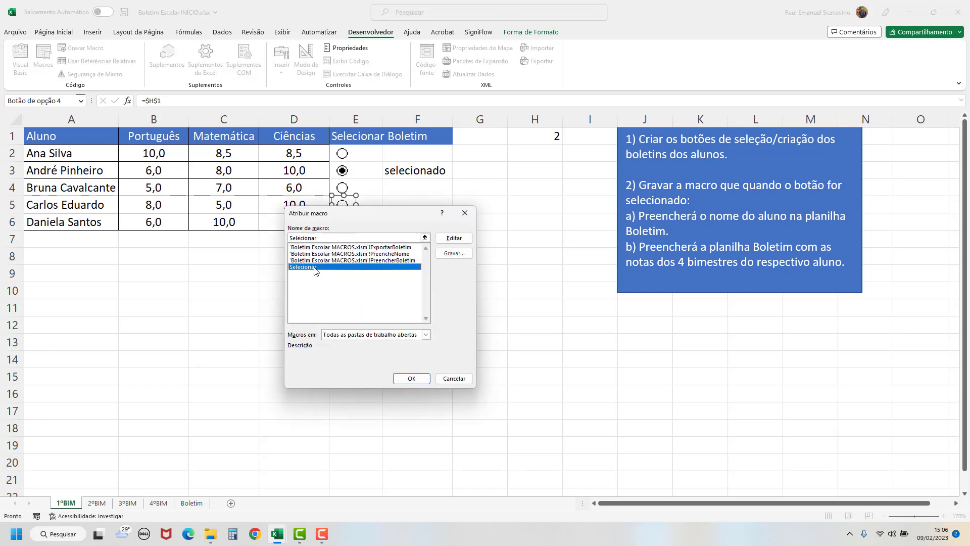
click(417, 378)
click(419, 257)
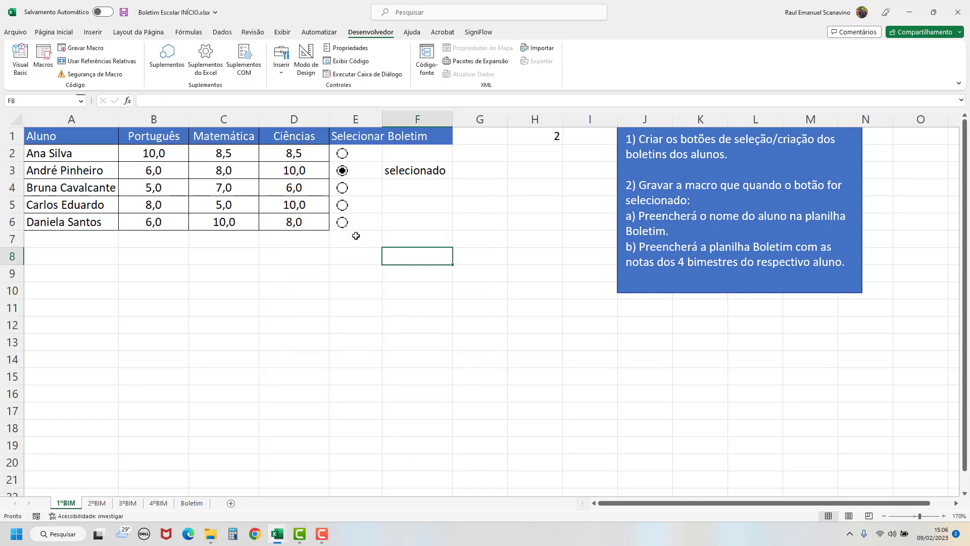
Assign the Selecionar macro to the option button in row 6 and deselect the control.
right_click(343, 224)
click(376, 319)
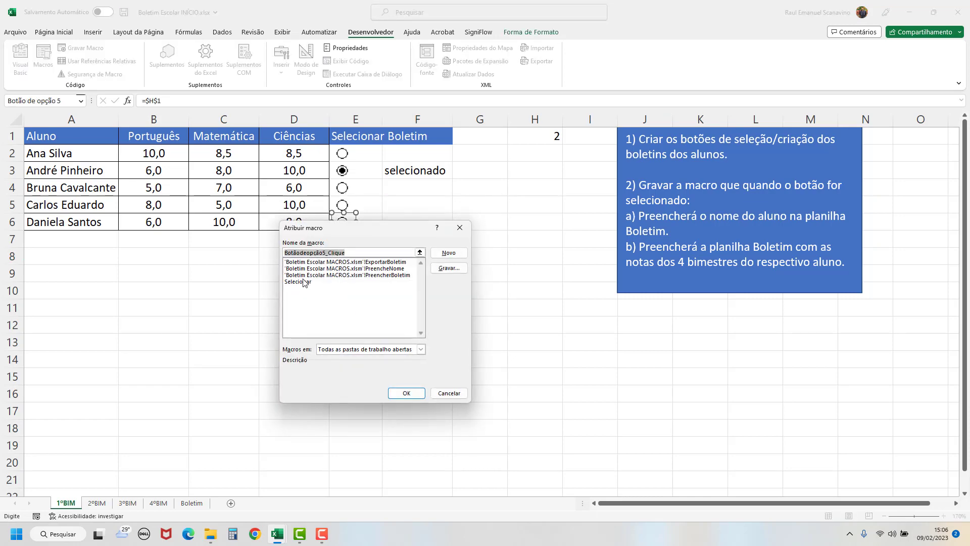
click(303, 282)
click(406, 393)
click(424, 289)
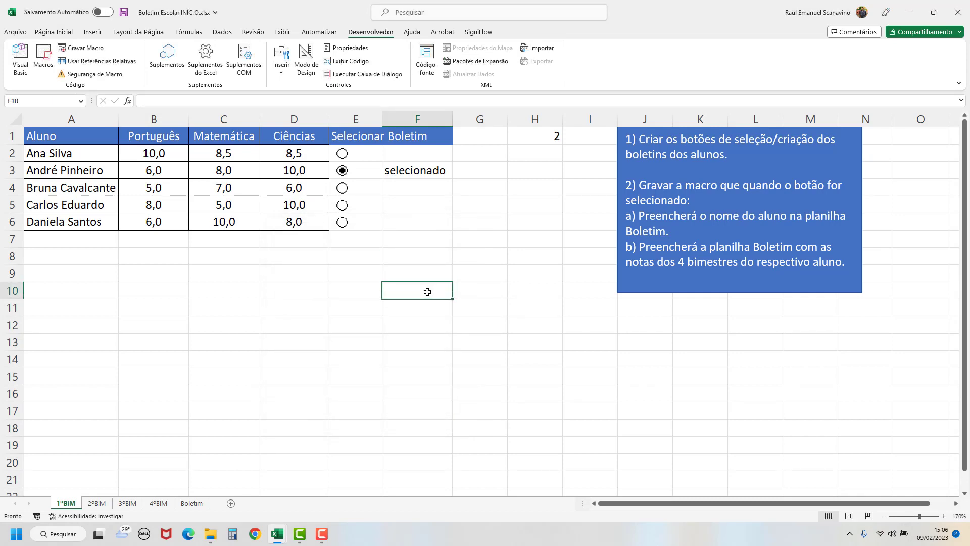
Select the option button in row 4 of the 1ºBIM sheet and check the filled report card on the Boletim sheet.
click(198, 506)
click(65, 504)
click(343, 190)
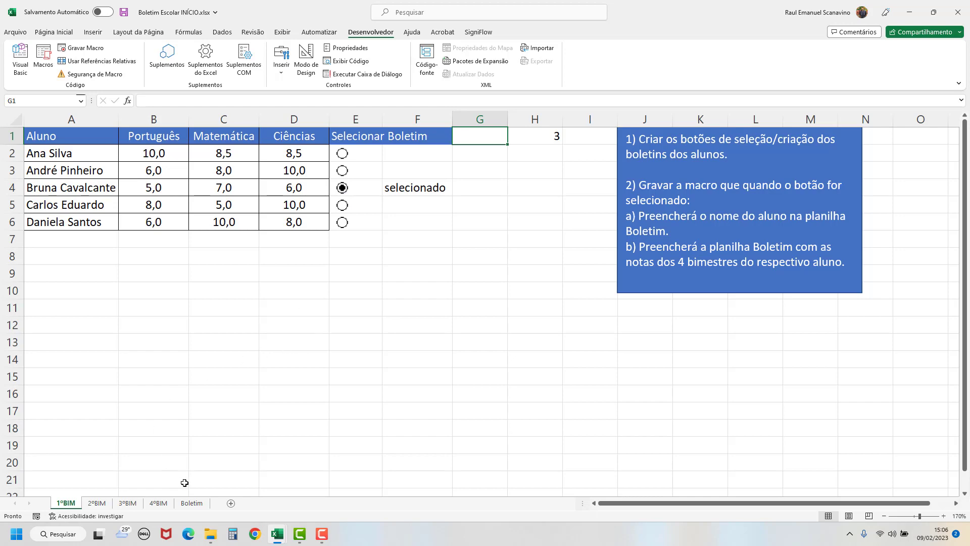
click(192, 503)
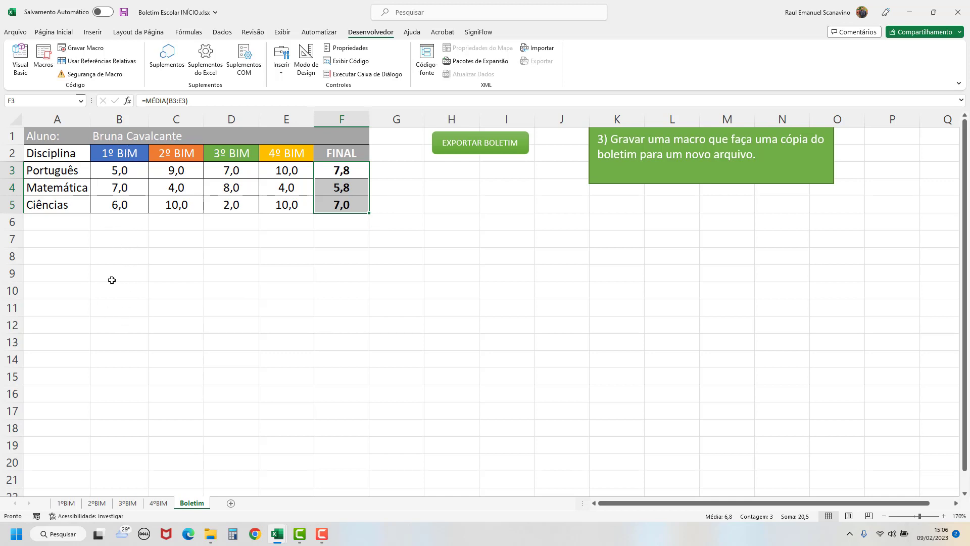
Compare the row 4 student's grades on the 1ºBIM, 2ºBIM, 3ºBIM and 4ºBIM sheets with the report card on the Boletim sheet.
click(65, 503)
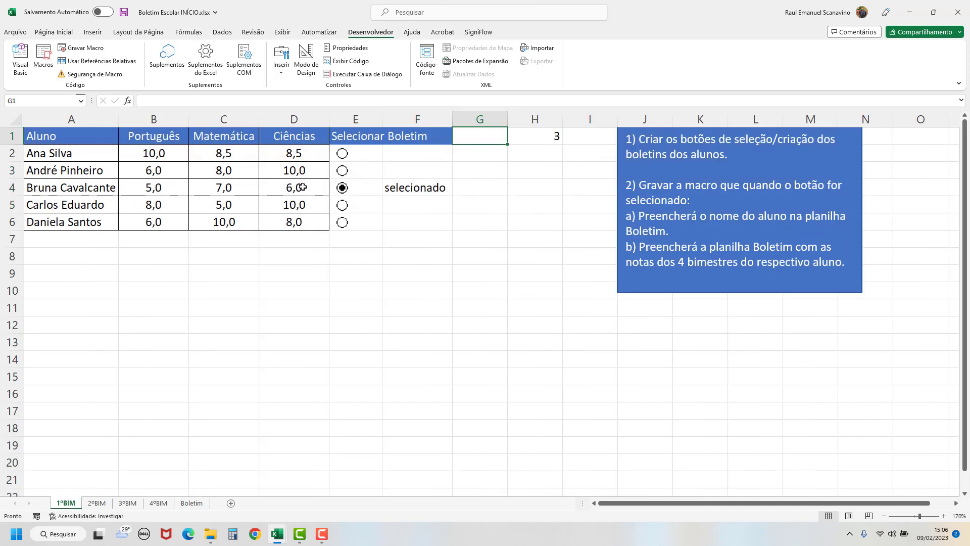
click(97, 503)
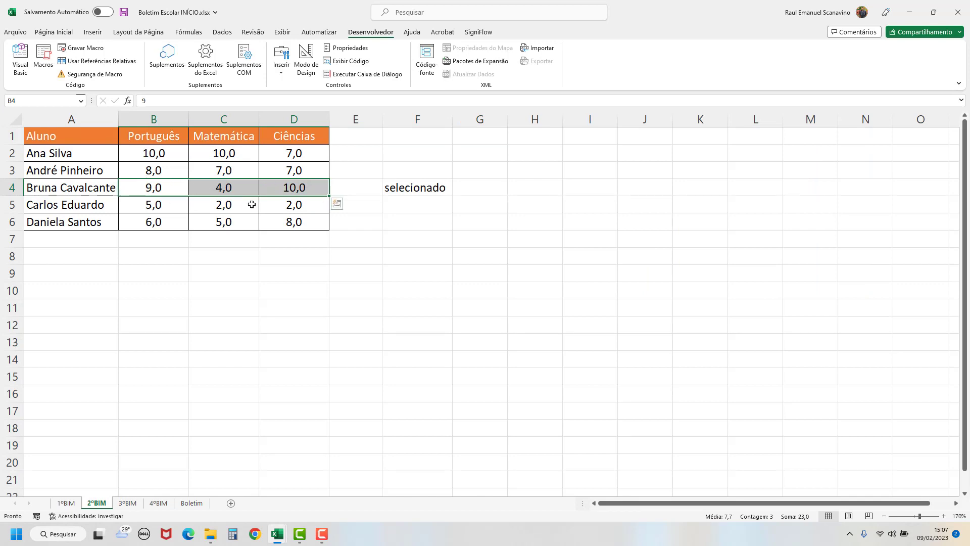
click(192, 504)
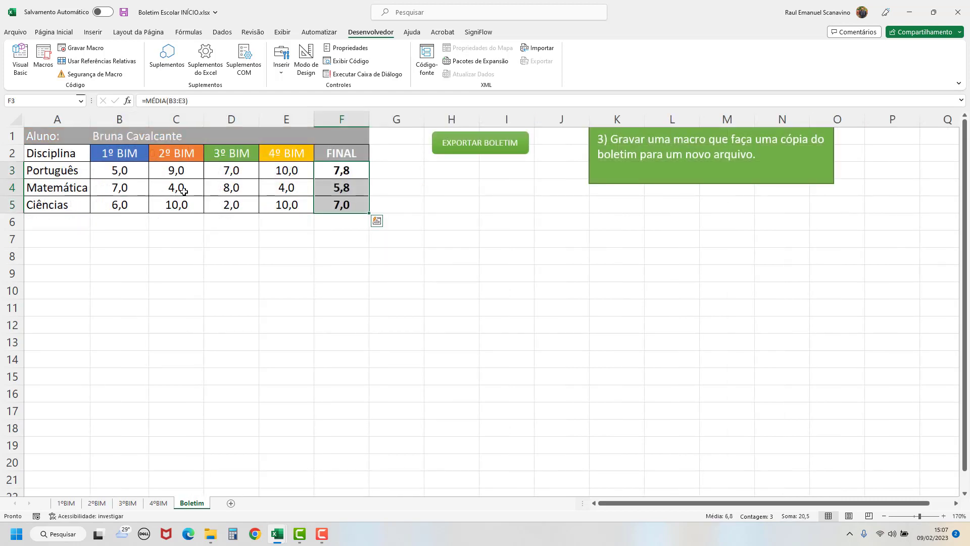
click(126, 503)
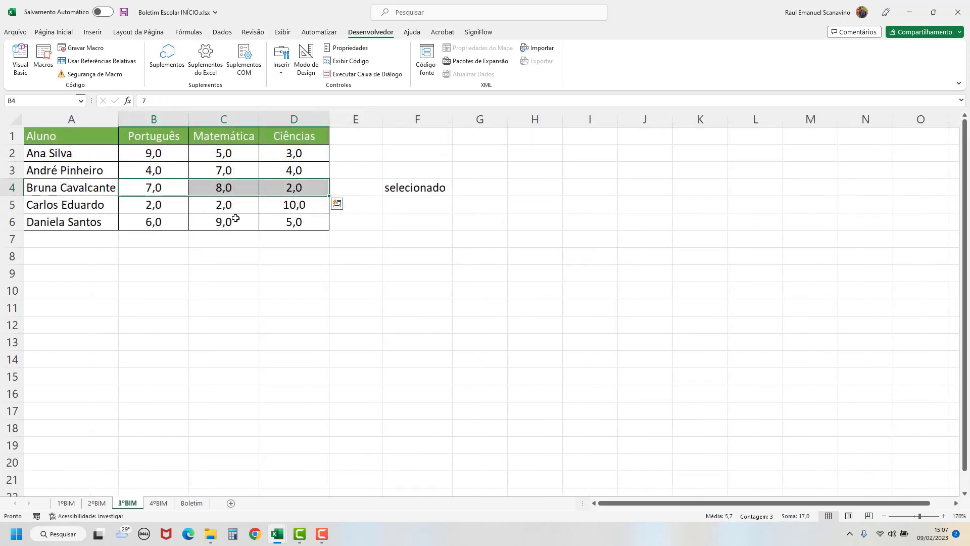
click(192, 504)
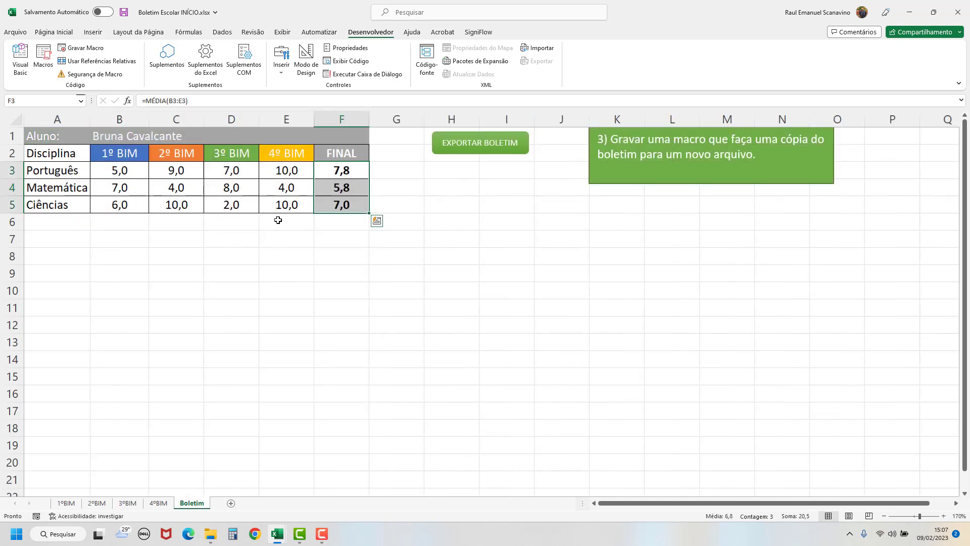
click(158, 503)
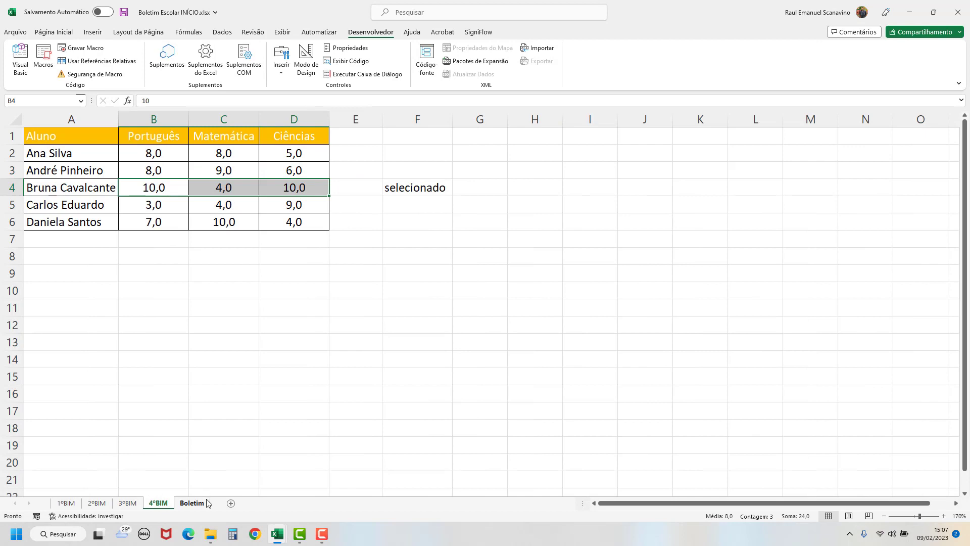
Select the option button in row 6 of the 1ºBIM sheet and check that student's report card on the Boletim sheet.
click(67, 503)
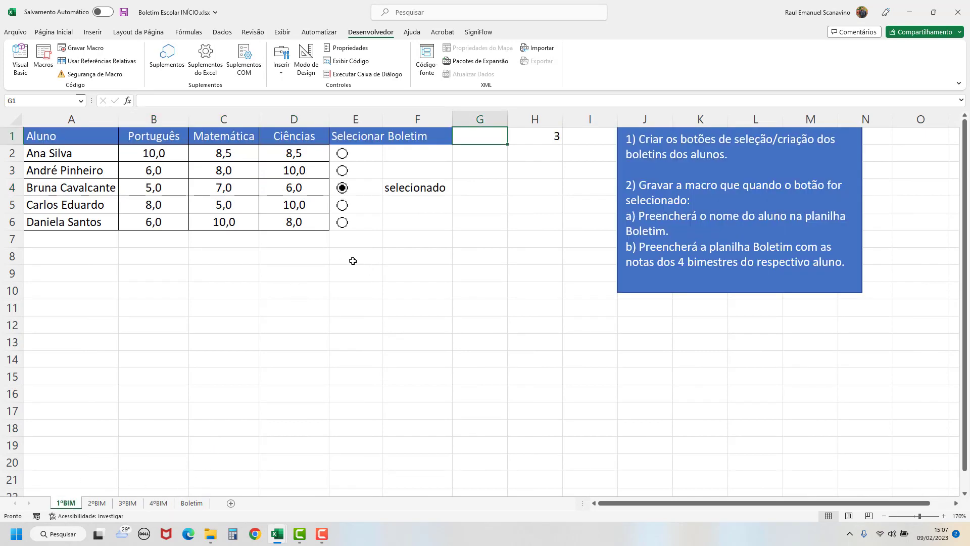
click(343, 222)
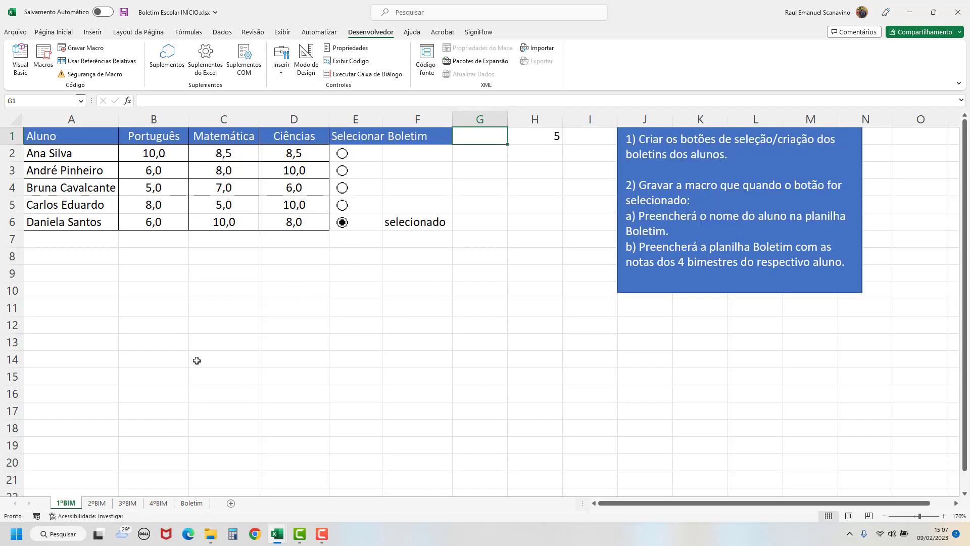
click(189, 504)
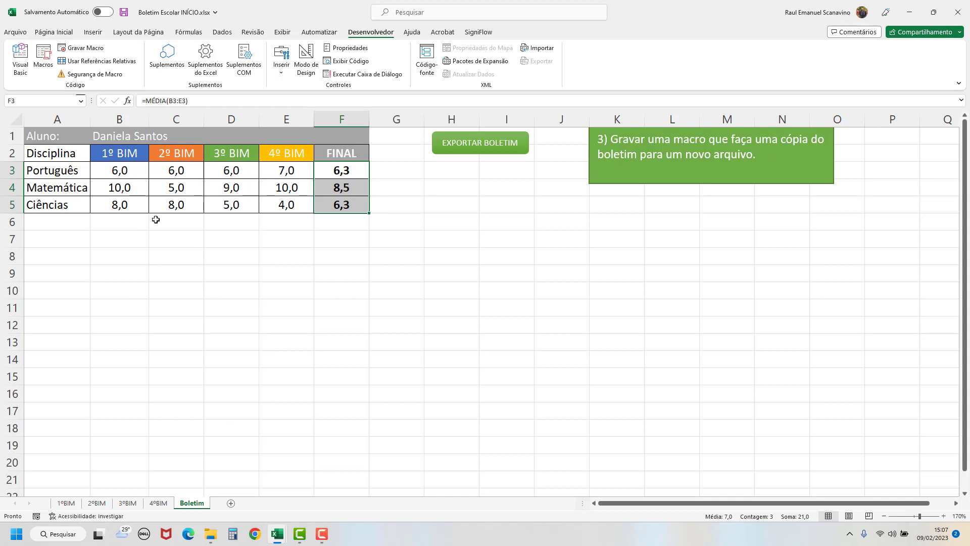
Start recording a macro named Exportar, stored in this workbook, from the Boletim sheet.
click(85, 49)
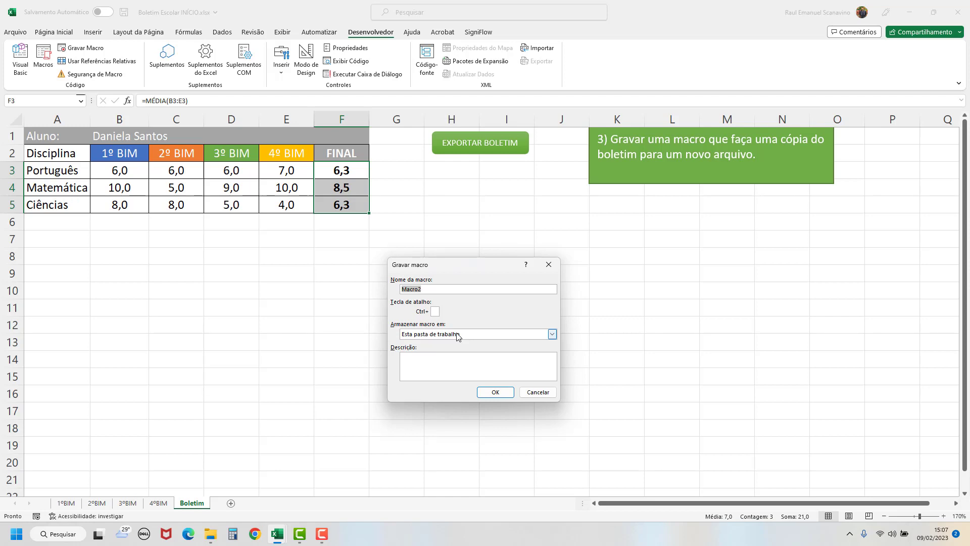
text(Exportar)
click(494, 392)
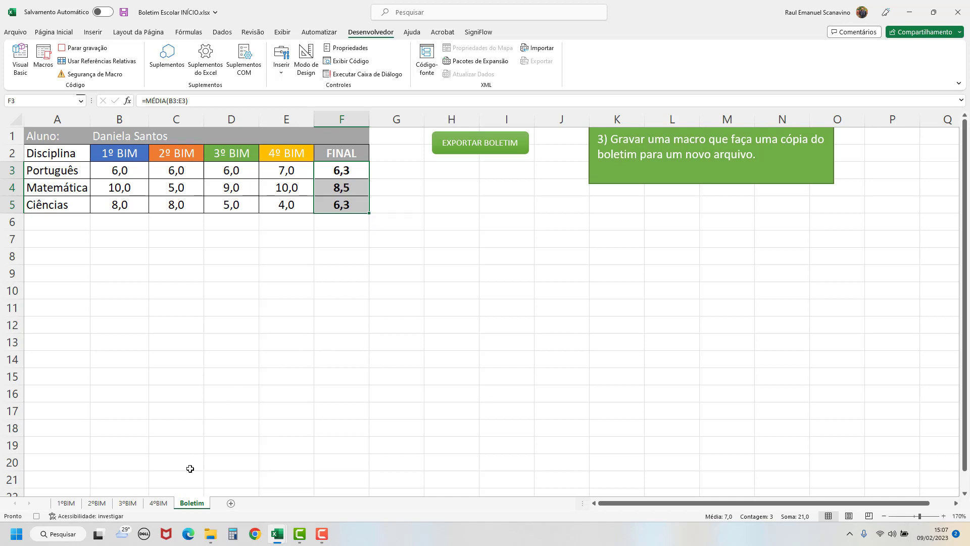
Copy the Boletim sheet into a new workbook with a copy created, and stop the macro recording in the original workbook.
right_click(191, 504)
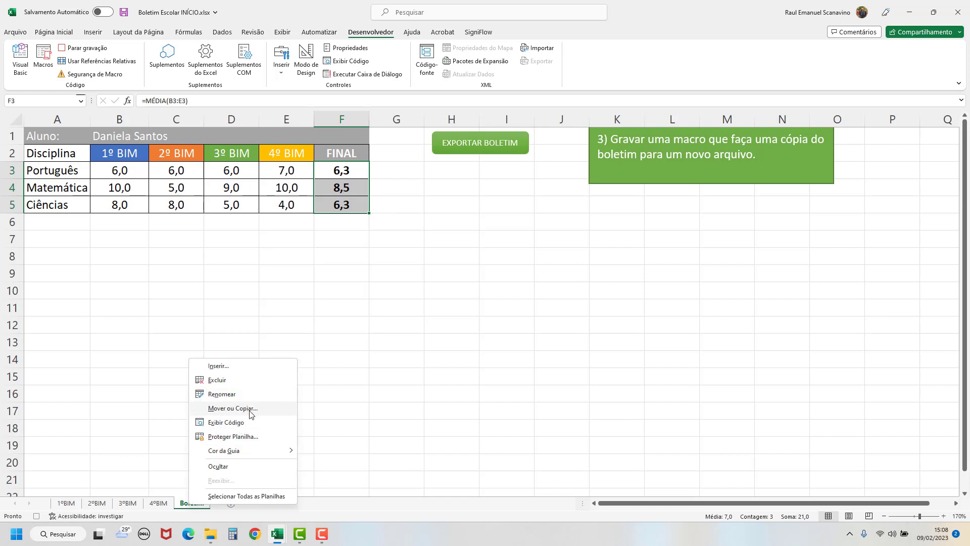
click(250, 413)
drag(252, 354, 287, 262)
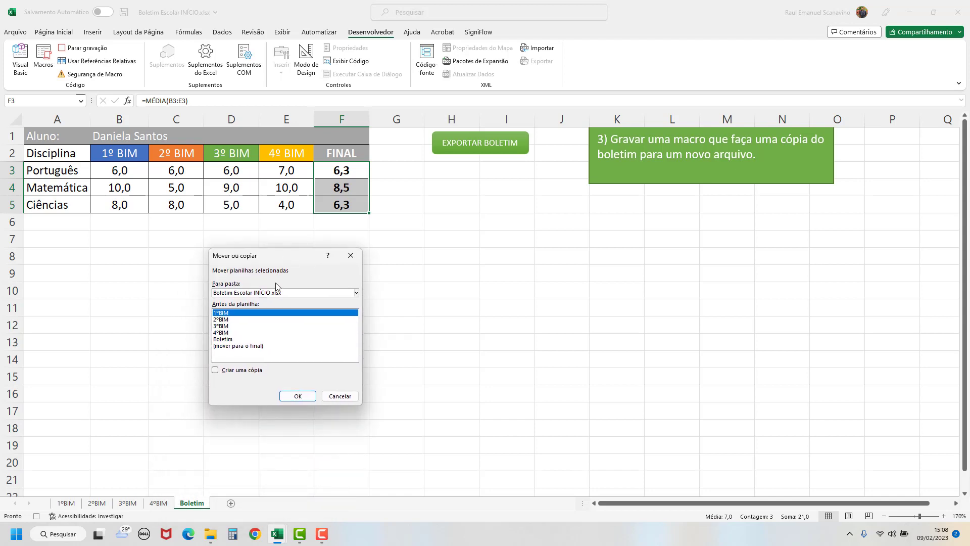
click(254, 293)
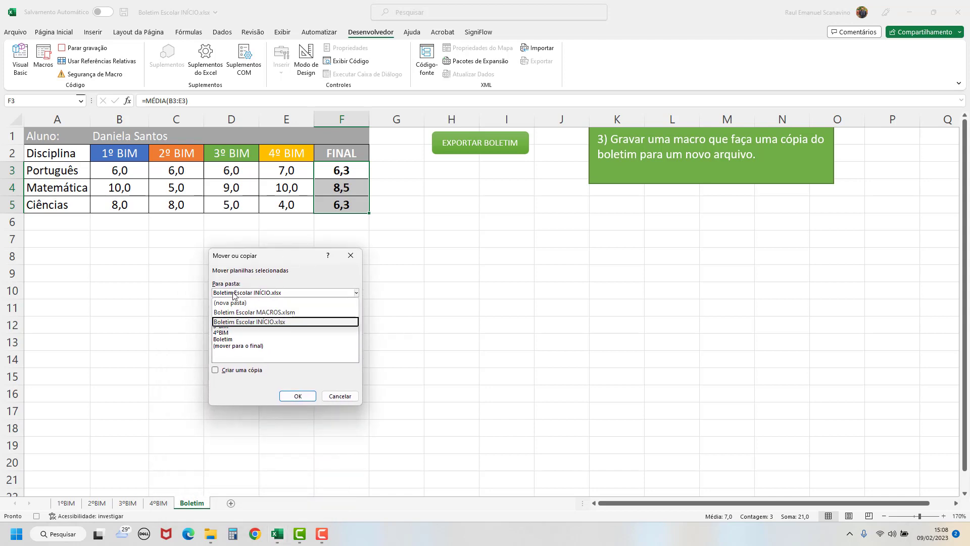
click(235, 303)
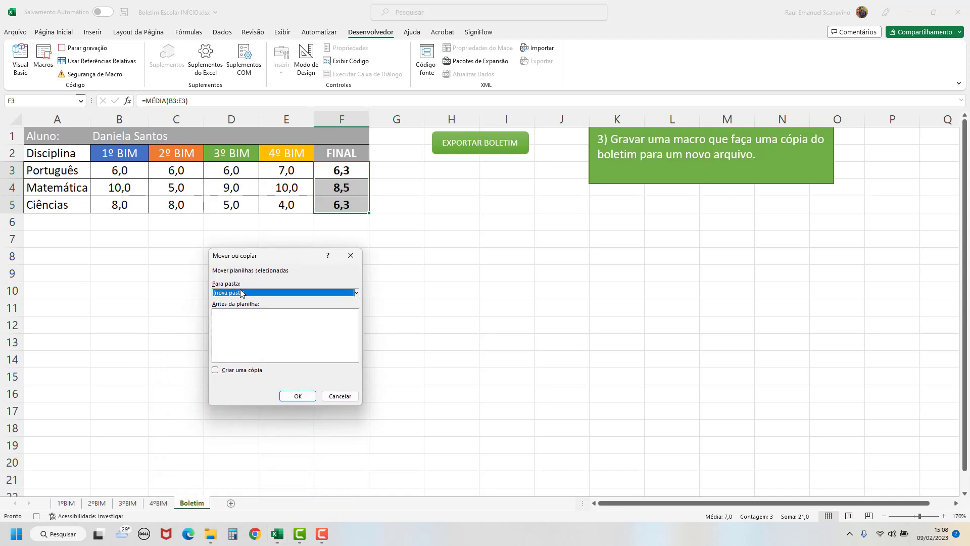
click(217, 371)
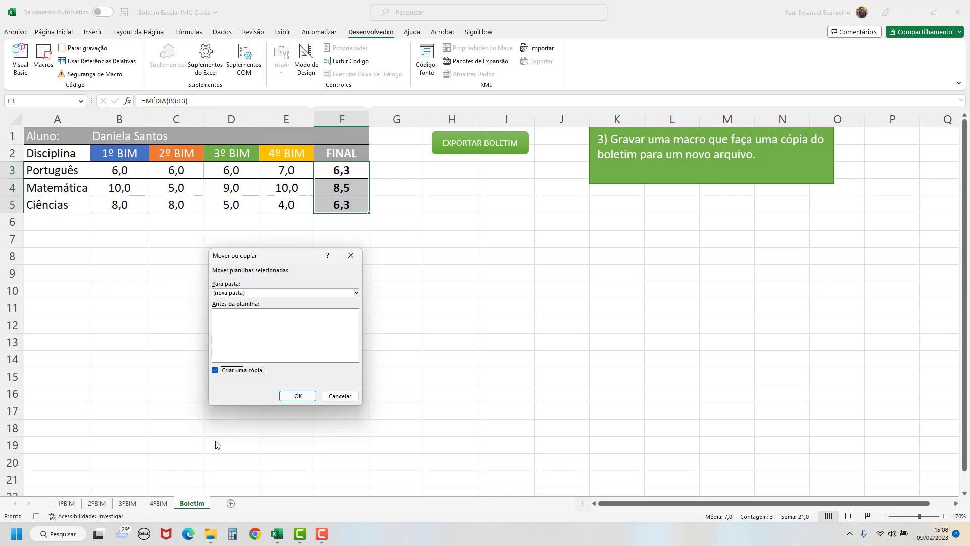
click(299, 397)
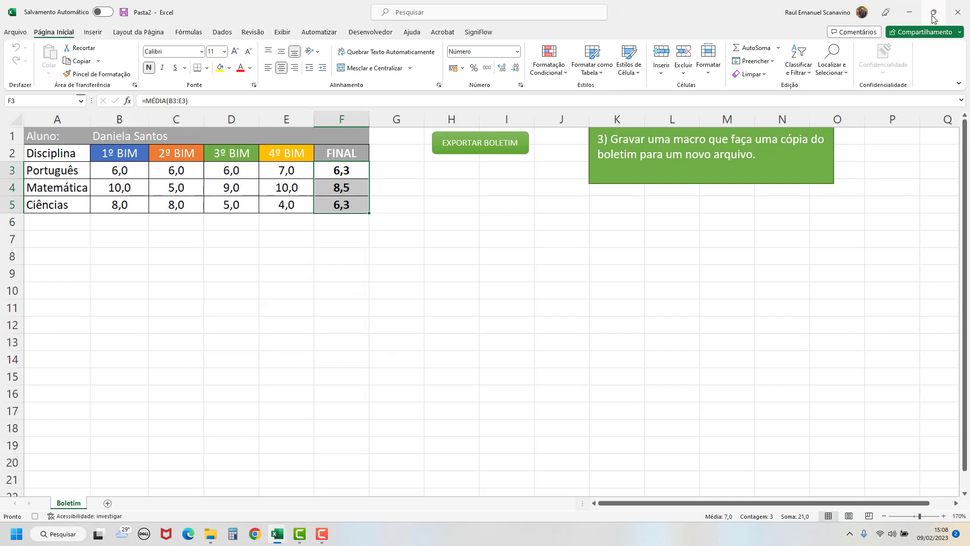
click(934, 16)
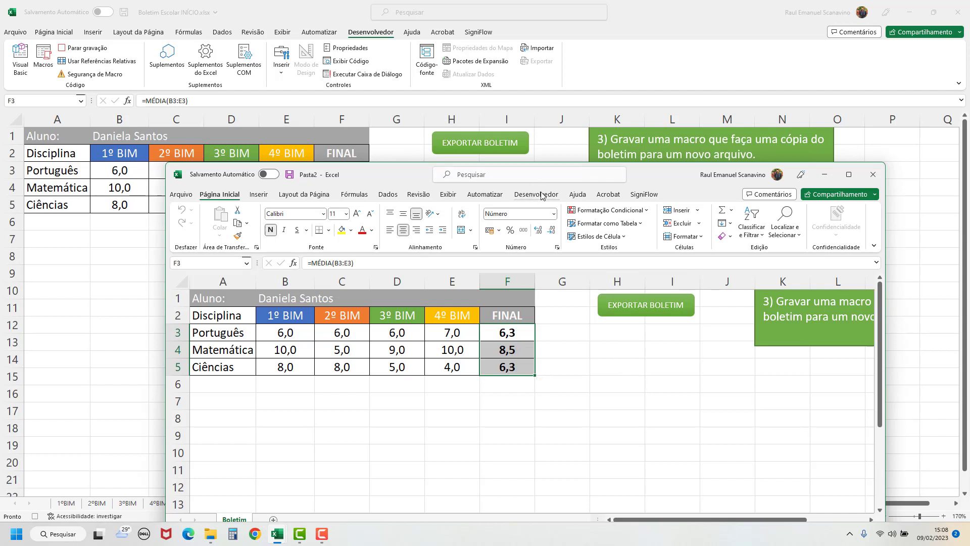
click(65, 51)
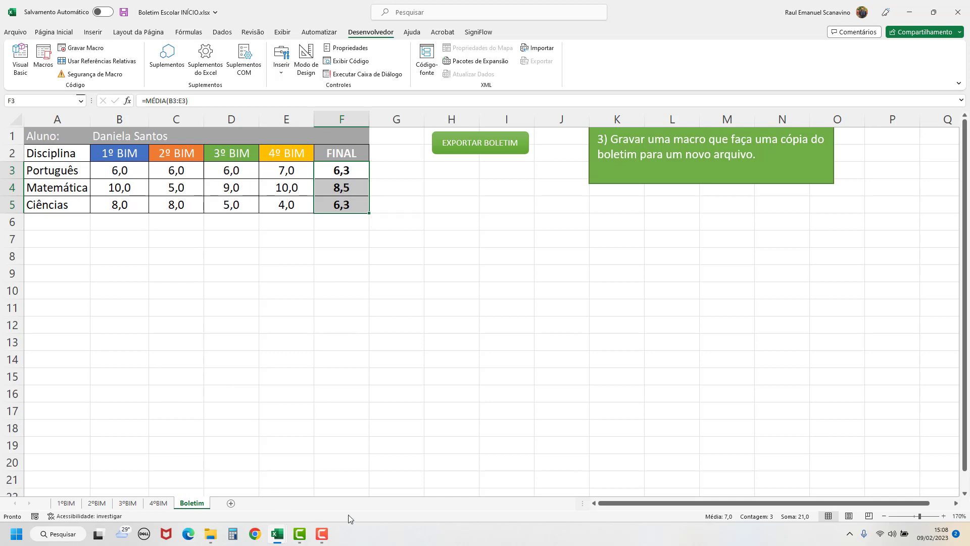
Bring up the new workbook holding the Boletim copy and close it without saving.
mouse_move(278, 537)
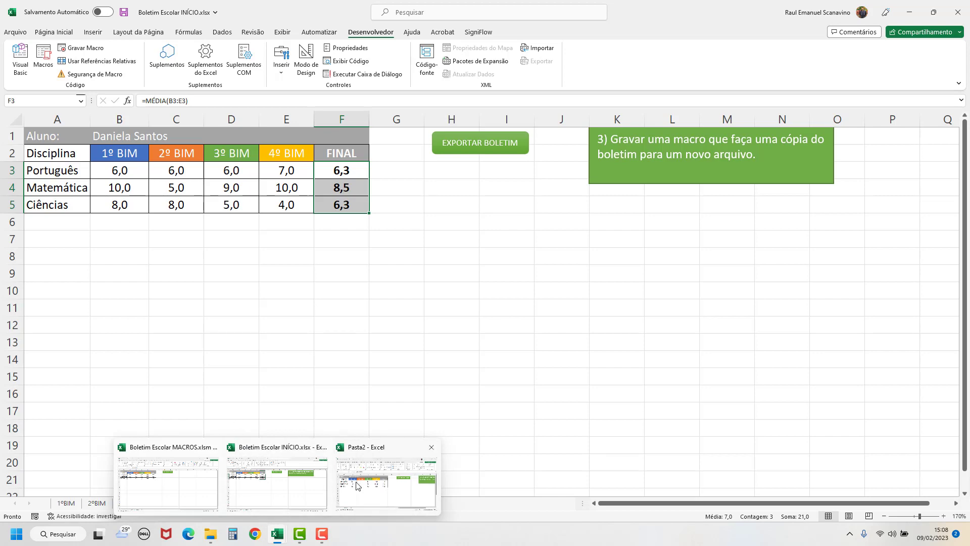
click(380, 493)
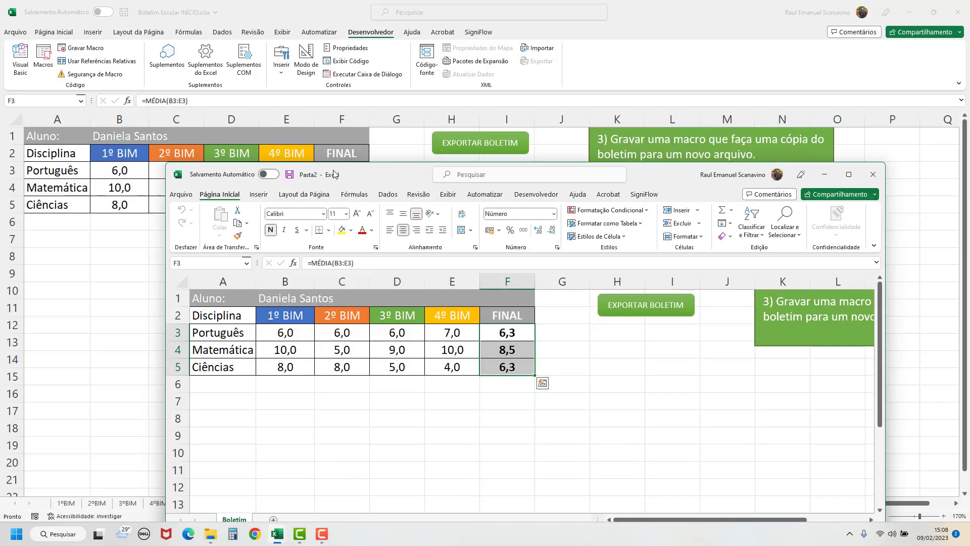
drag(333, 171, 309, 87)
click(853, 91)
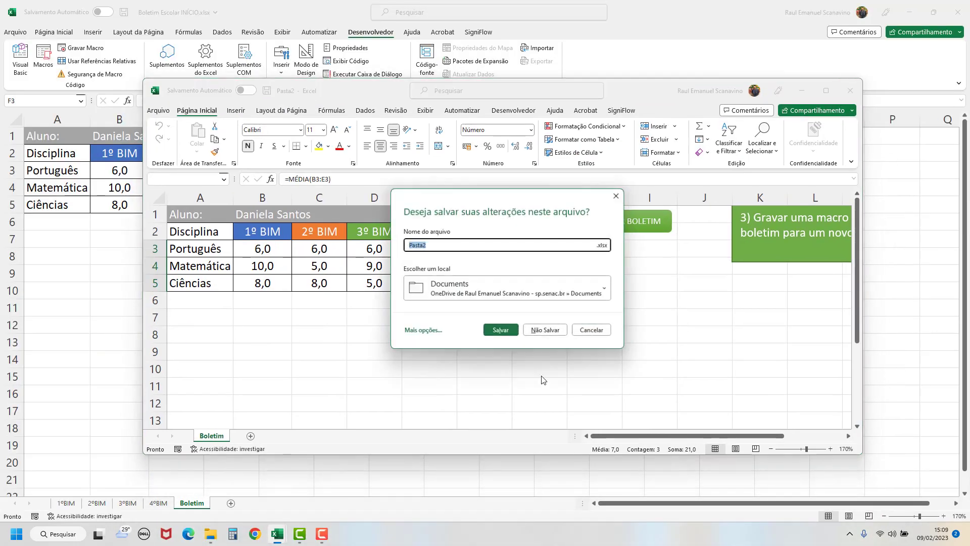
click(555, 331)
click(452, 335)
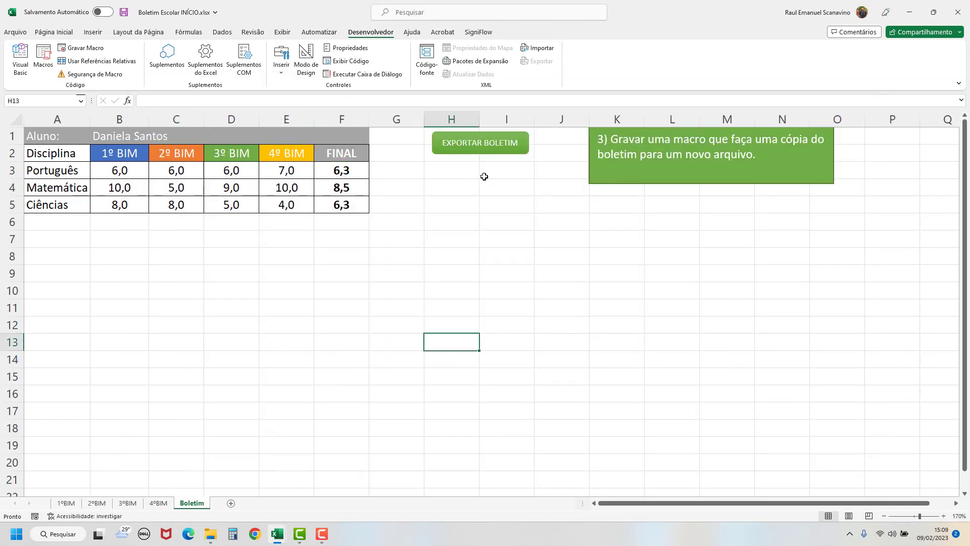
Assign the Exportar macro to the EXPORTAR BOLETIM shape and deselect it.
right_click(442, 150)
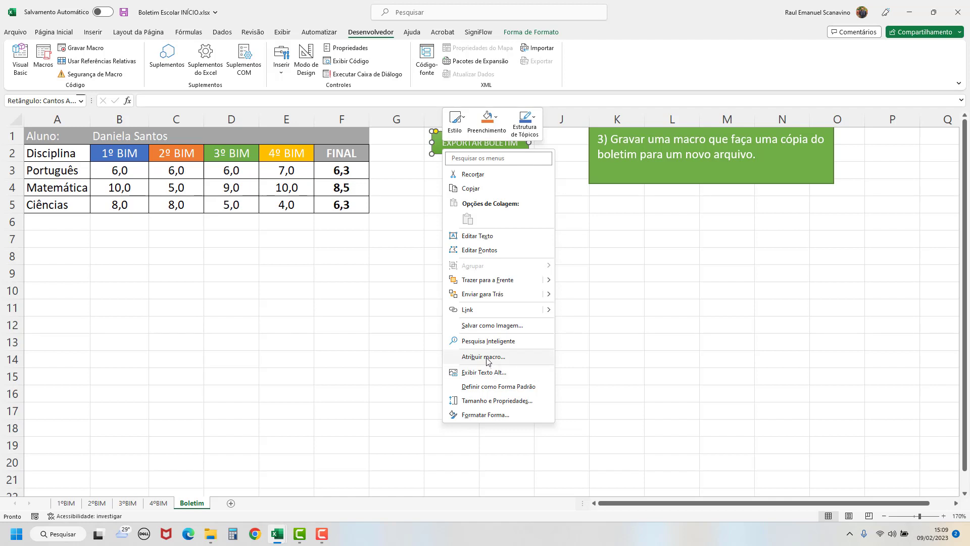
click(485, 357)
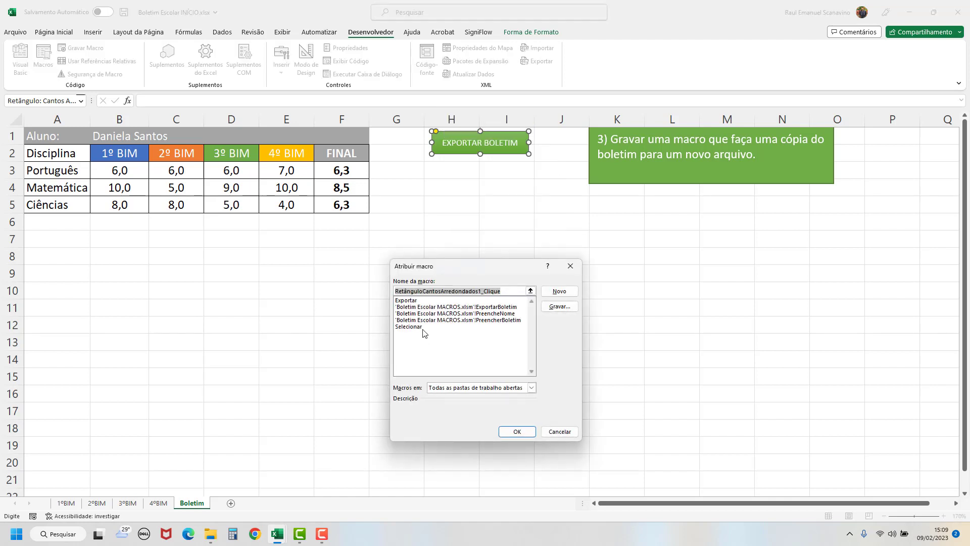
click(404, 301)
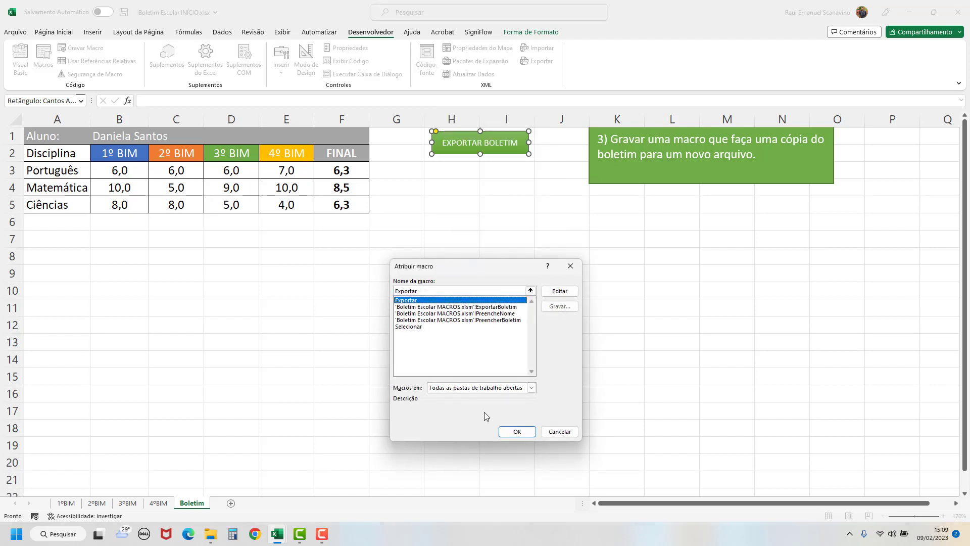
click(517, 431)
click(511, 275)
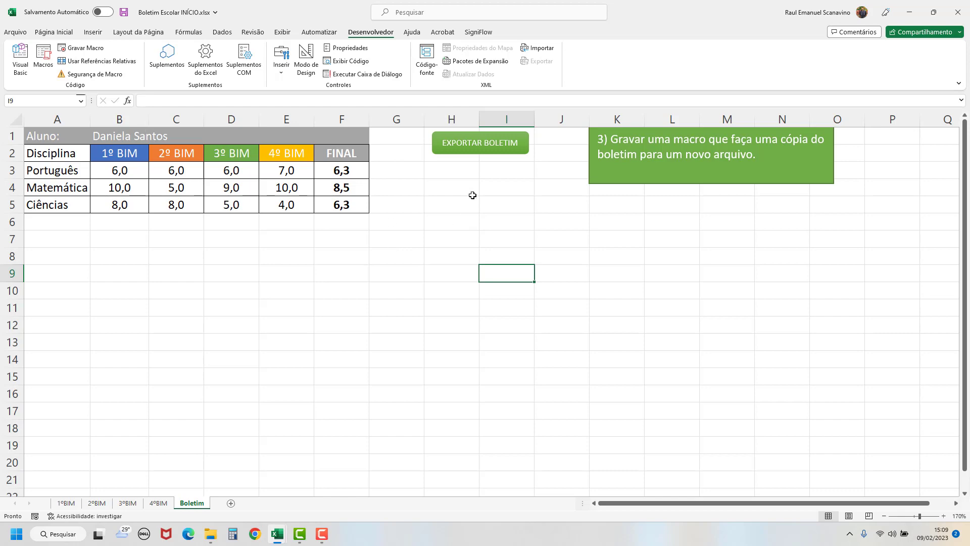
Run the export with the EXPORTAR BOLETIM shape and place the new workbook as a smaller window over the original.
click(470, 152)
mouse_move(278, 541)
click(377, 449)
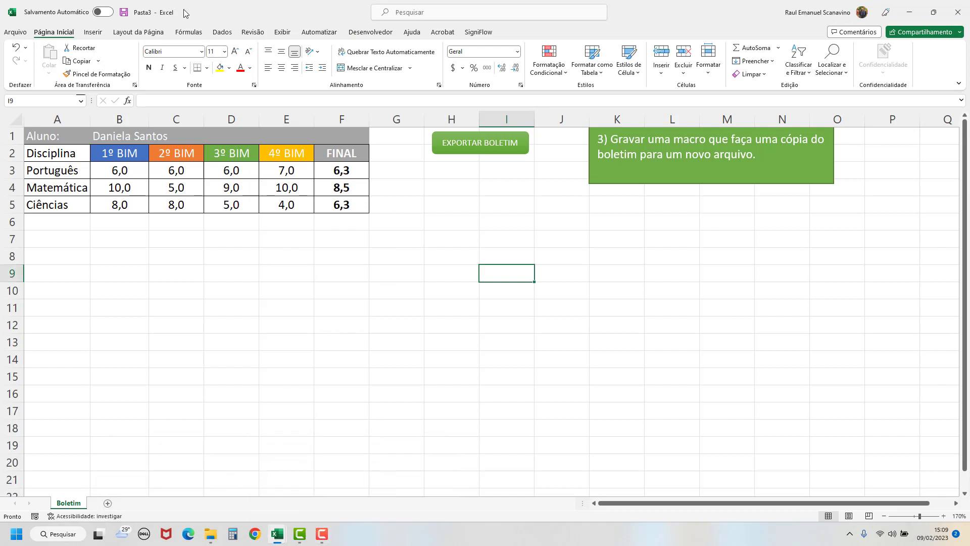
drag(235, 11, 243, 49)
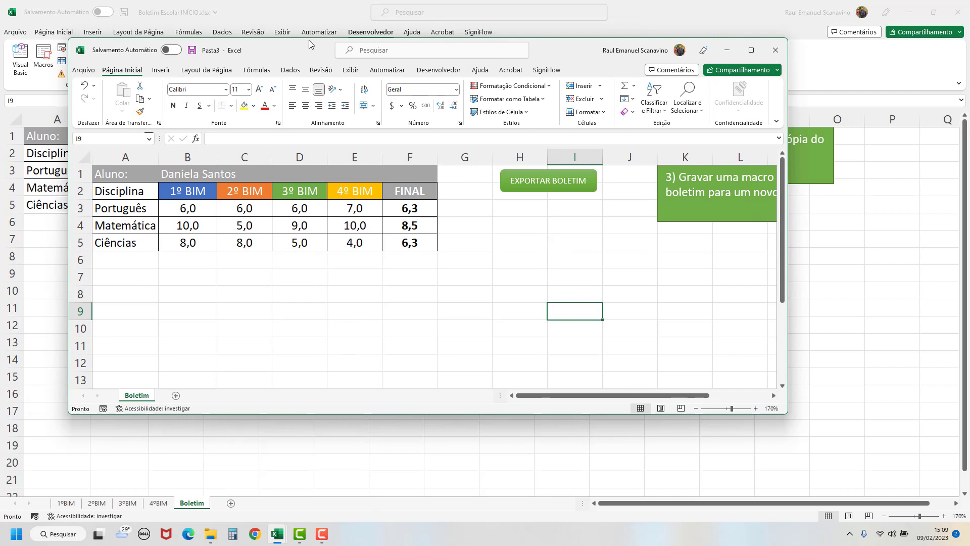
drag(309, 56, 354, 121)
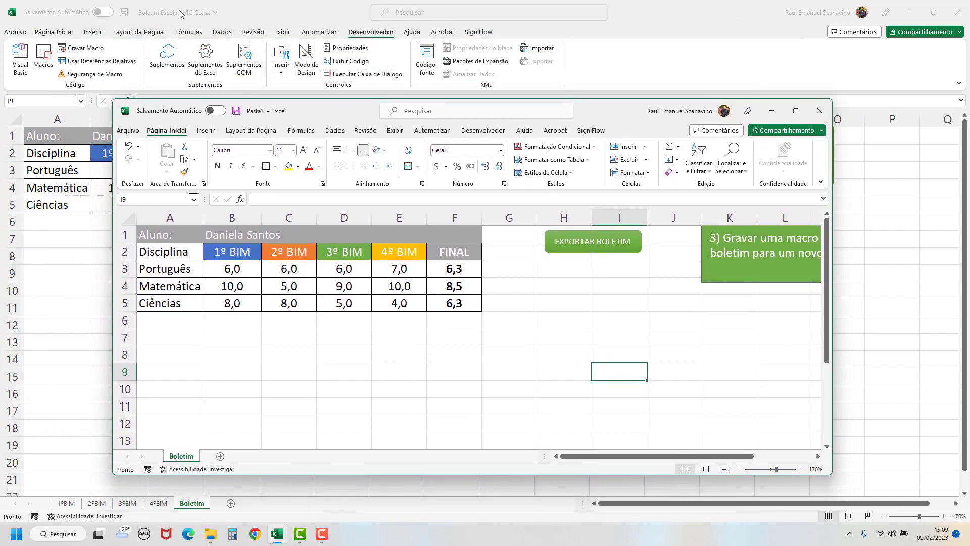
Switch to the original Boletim Escolar INÍCIO workbook and bring the exported workbook back in front for comparison.
click(255, 15)
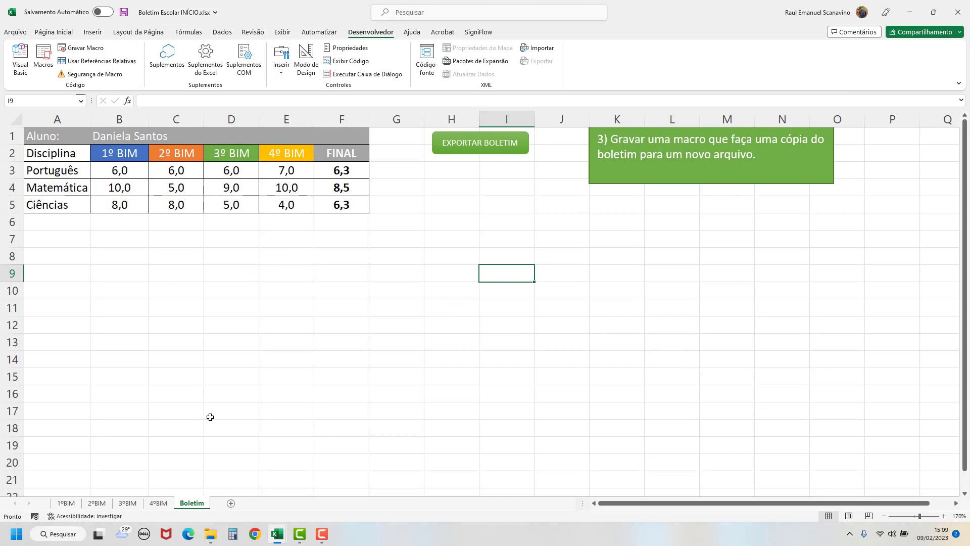
mouse_move(280, 538)
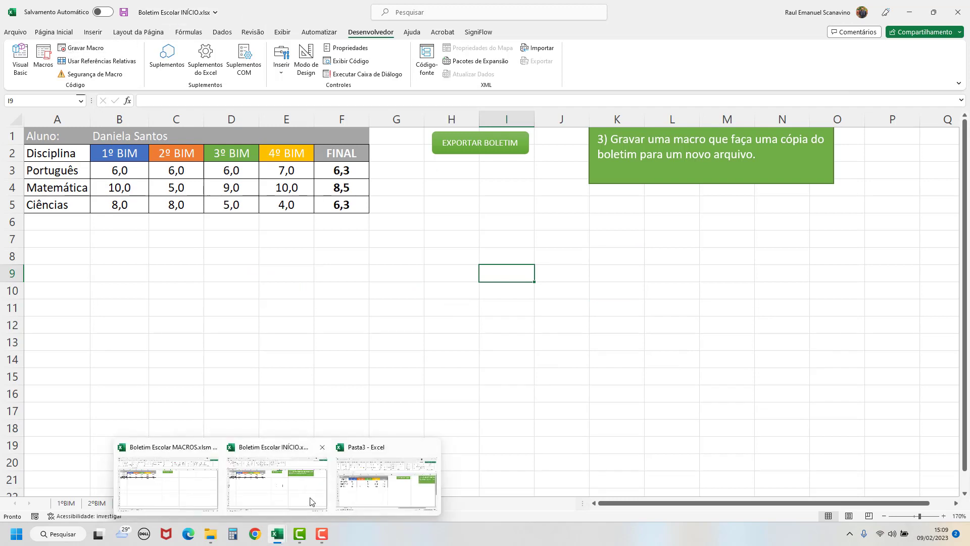
click(374, 497)
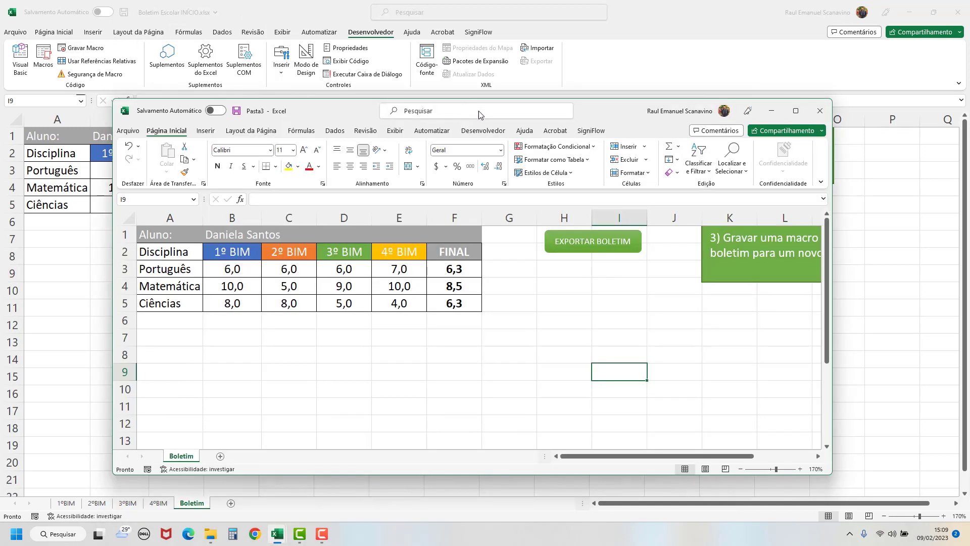
Check the developer commands in the exported Boletim workbook and close it without saving, returning to the original Boletim sheet.
click(482, 132)
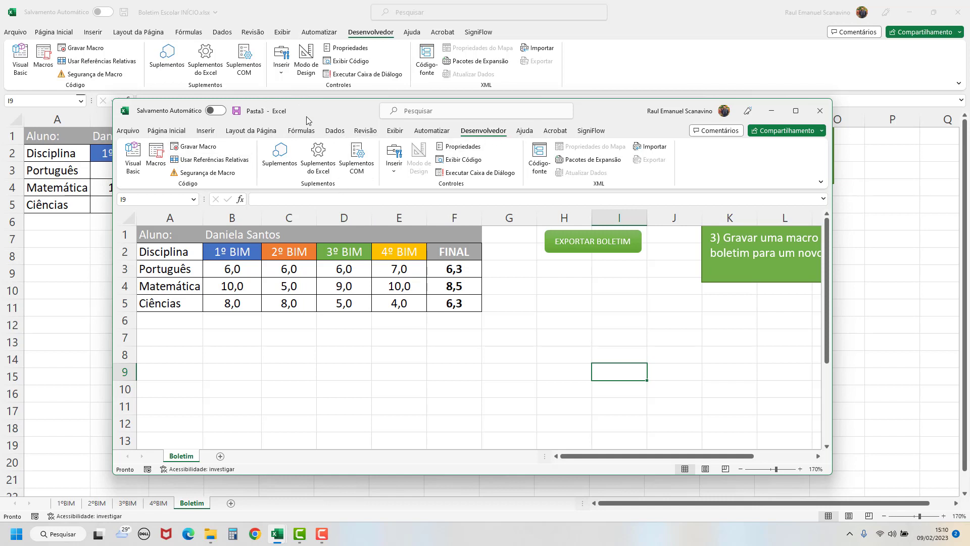
mouse_move(319, 111)
mouse_down()
mouse_move(312, 95)
mouse_move(321, 95)
mouse_up()
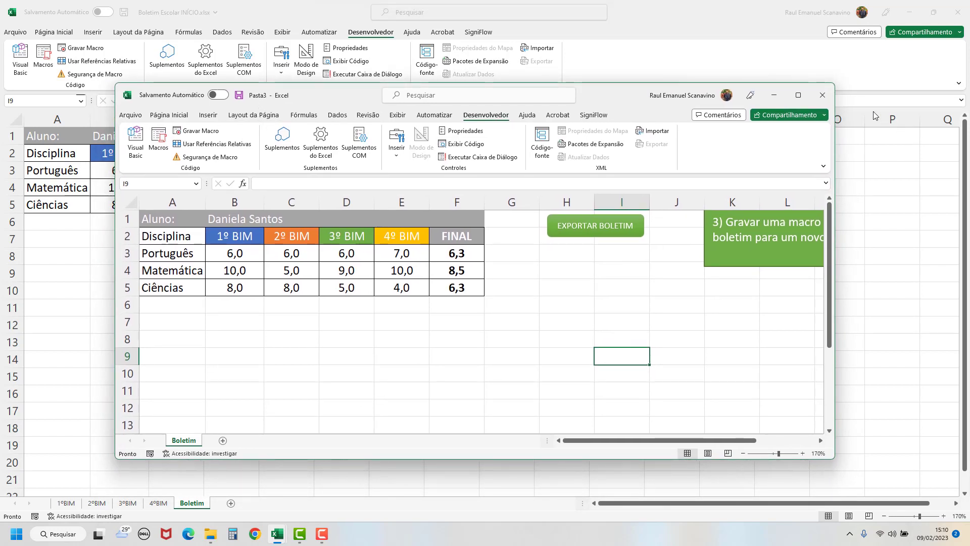
click(824, 96)
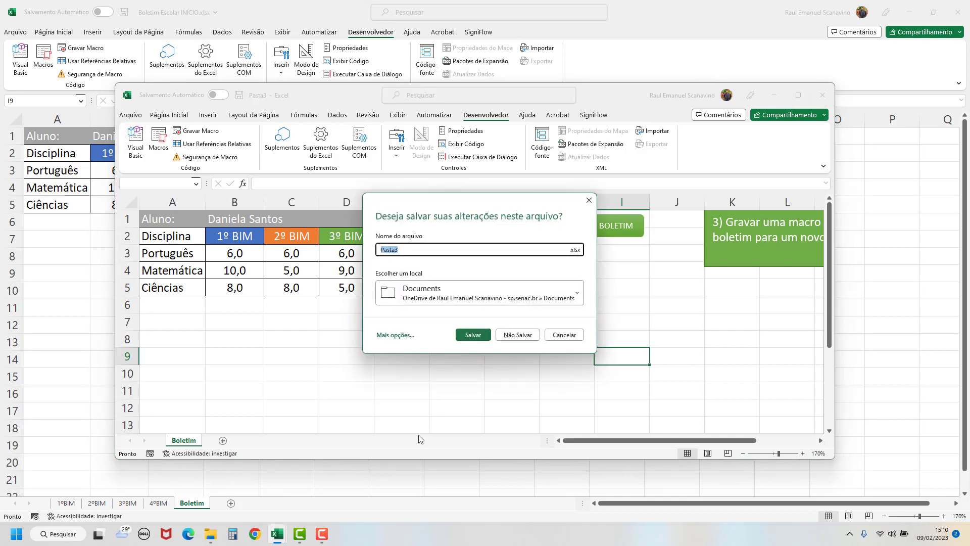
click(521, 334)
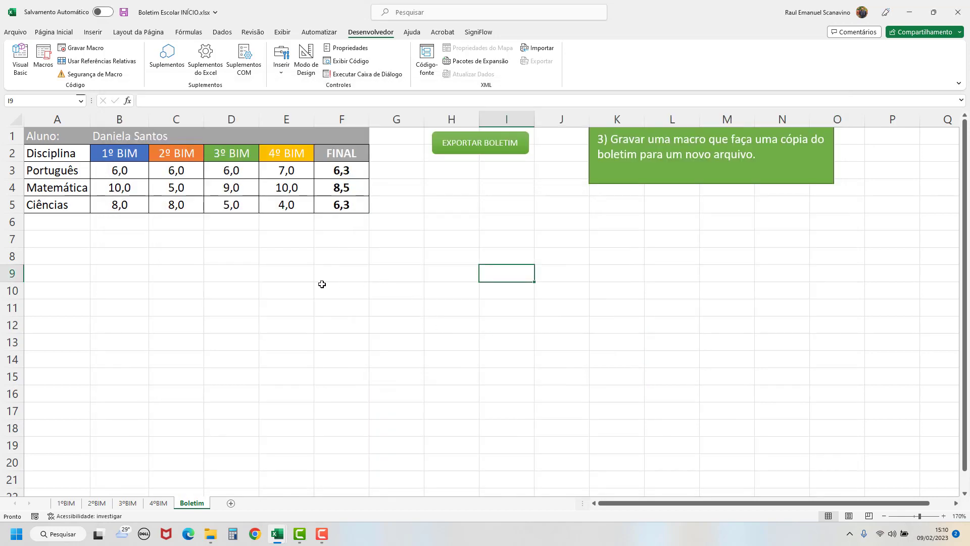
click(322, 284)
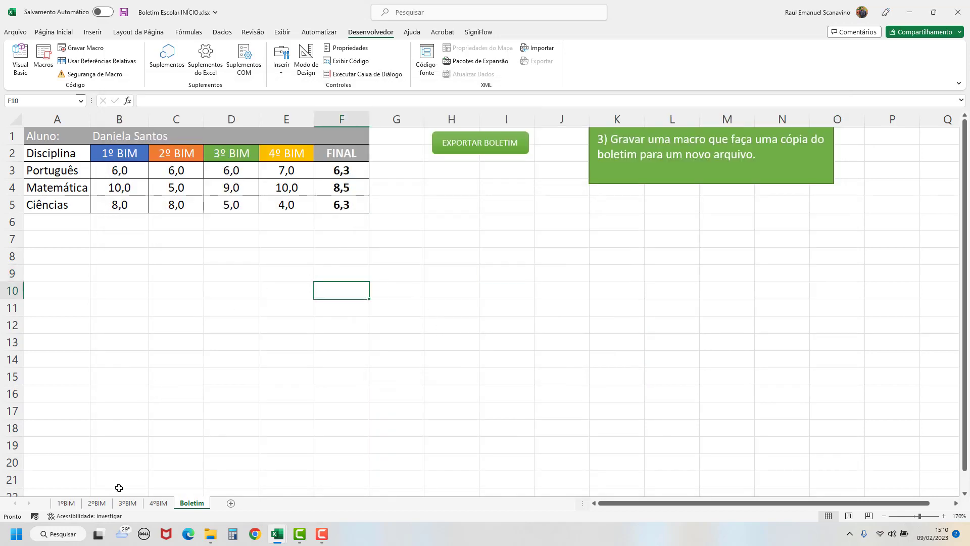
On the 1ºBIM sheet, test the student option buttons one by one from row 5 up, leaving row 2 selected.
click(66, 504)
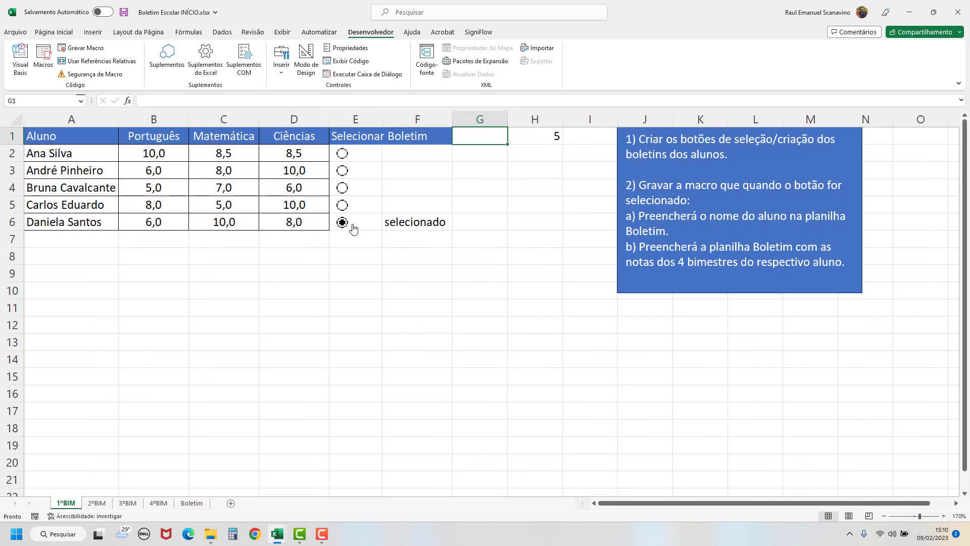
click(344, 206)
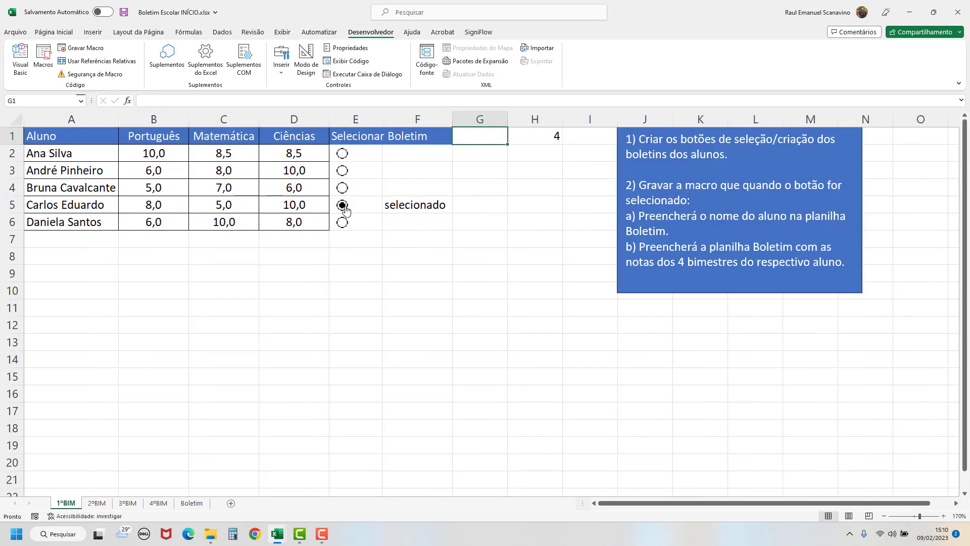
click(343, 189)
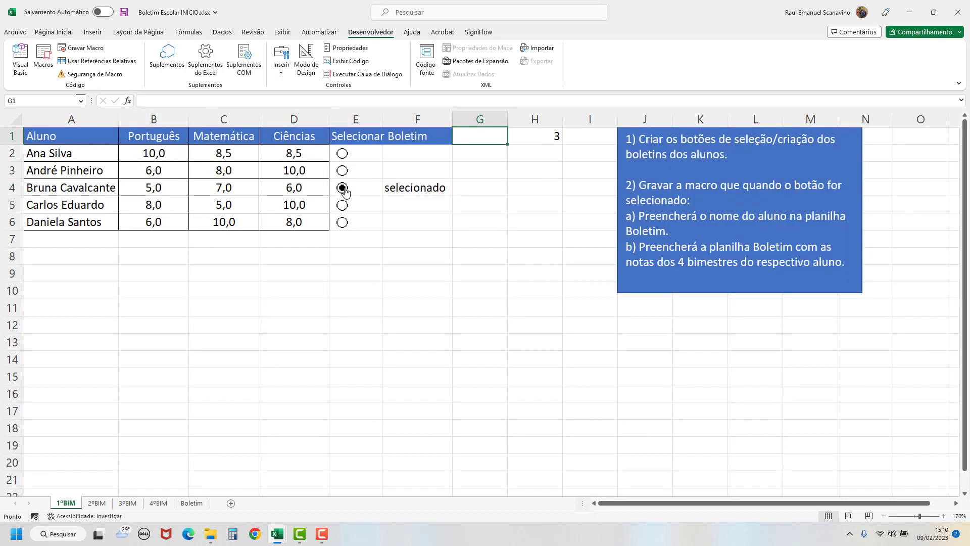
click(343, 172)
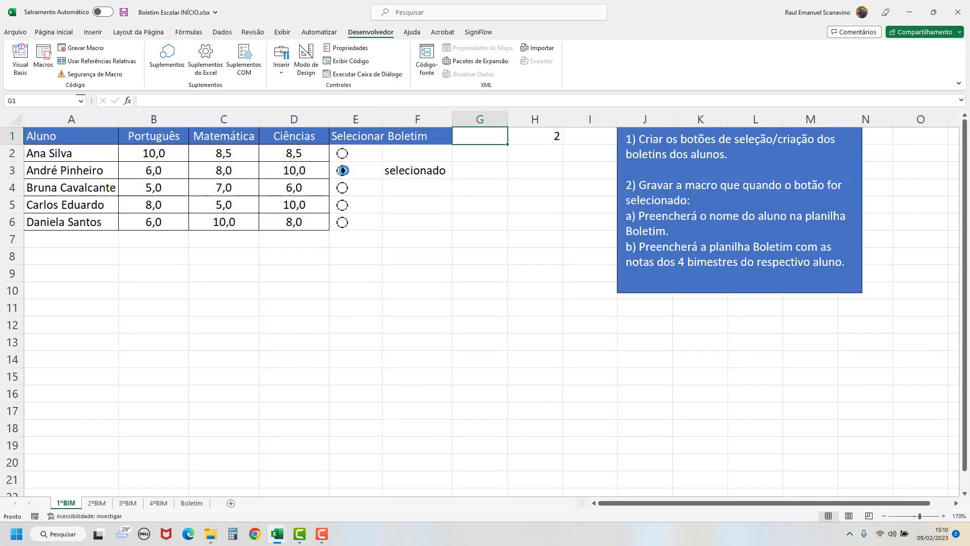
click(343, 155)
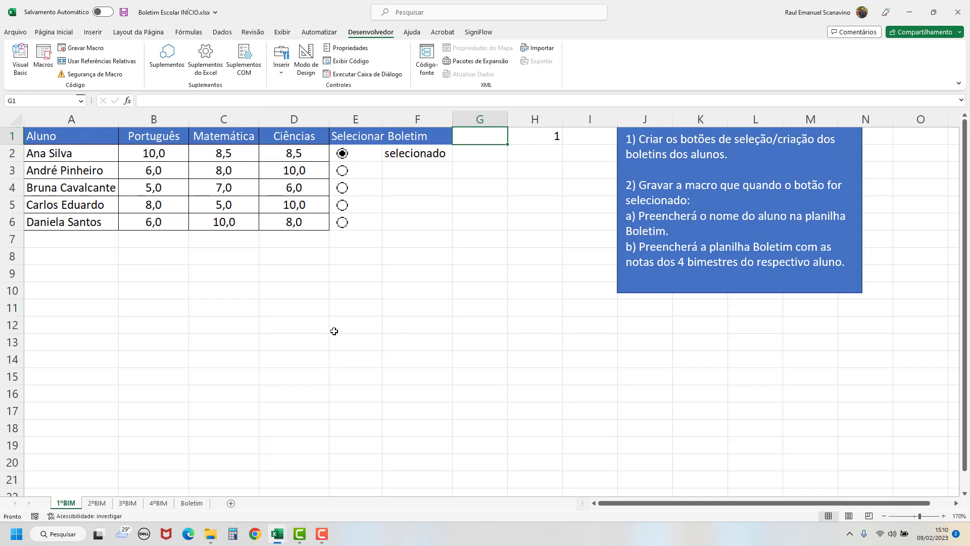